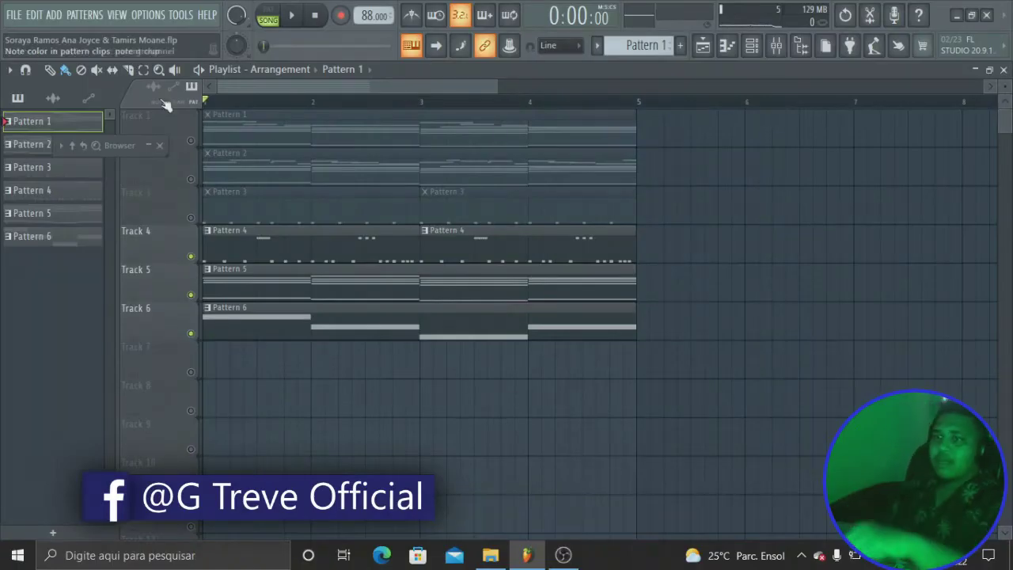
- Play the arrangement with Track 1 soloed, then mute Track 1 and bring in Tracks 2 and 3
{"action": "right_click", "coordinate": [191, 141]}
{"action": "key", "text": "space"}
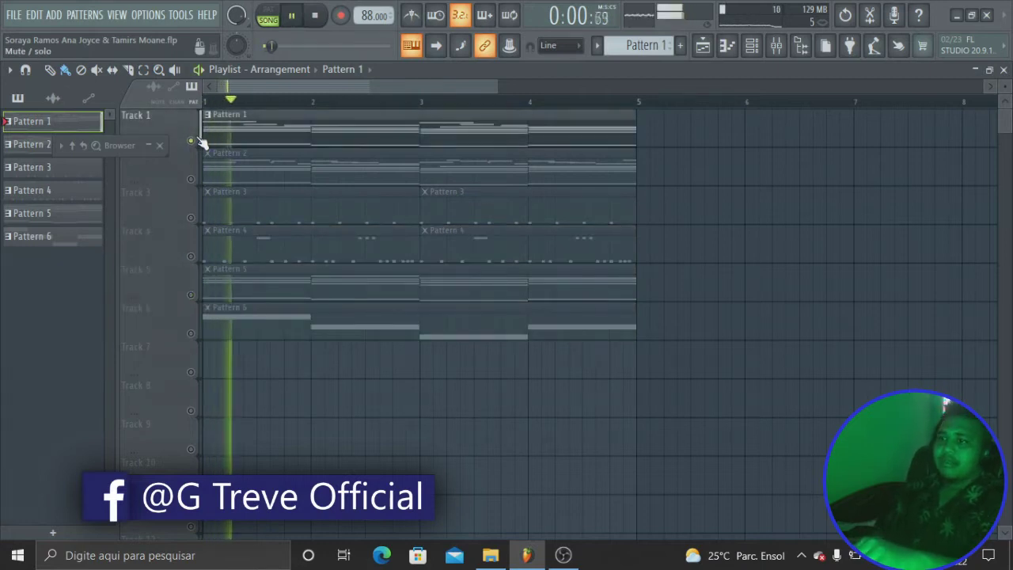
{"action": "left_click", "coordinate": [191, 177]}
{"action": "left_click", "coordinate": [191, 141]}
{"action": "left_click", "coordinate": [190, 216]}
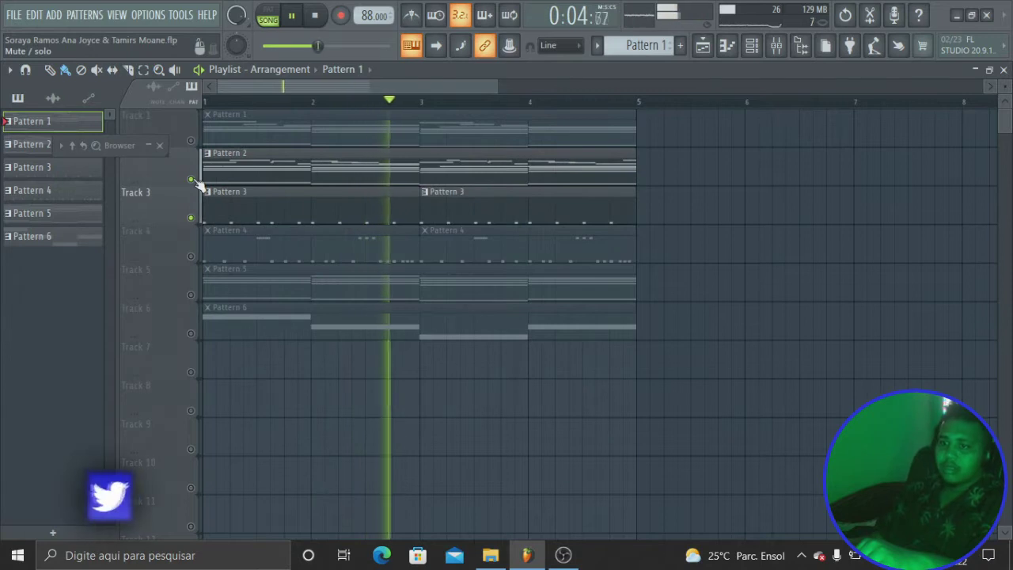
- Listen with Tracks 5, 4 and 6 unmuted and Track 2 muted, then stop playback and solo Track 1
{"action": "left_click", "coordinate": [191, 295]}
{"action": "left_click", "coordinate": [191, 178]}
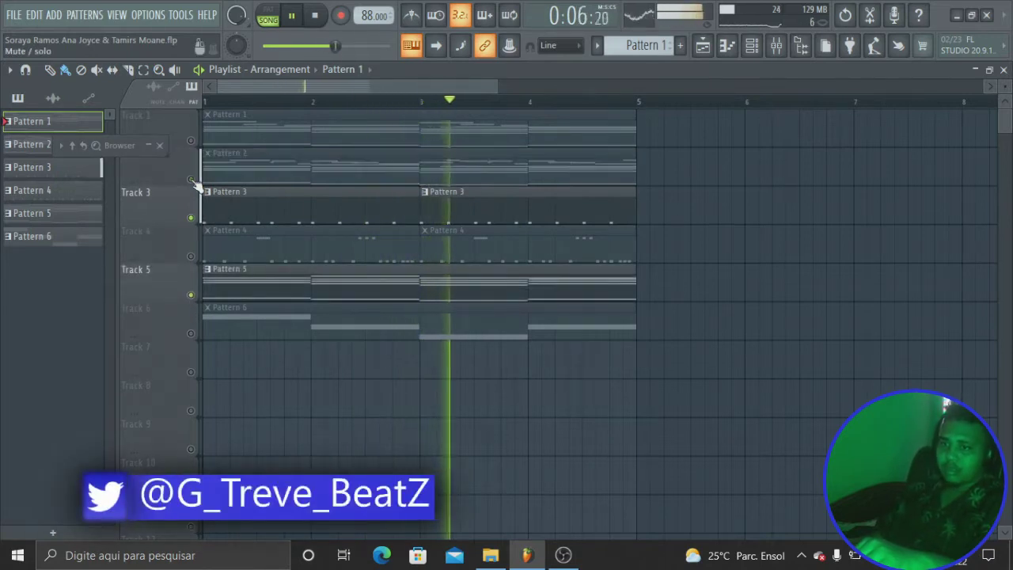
{"action": "left_click", "coordinate": [191, 256]}
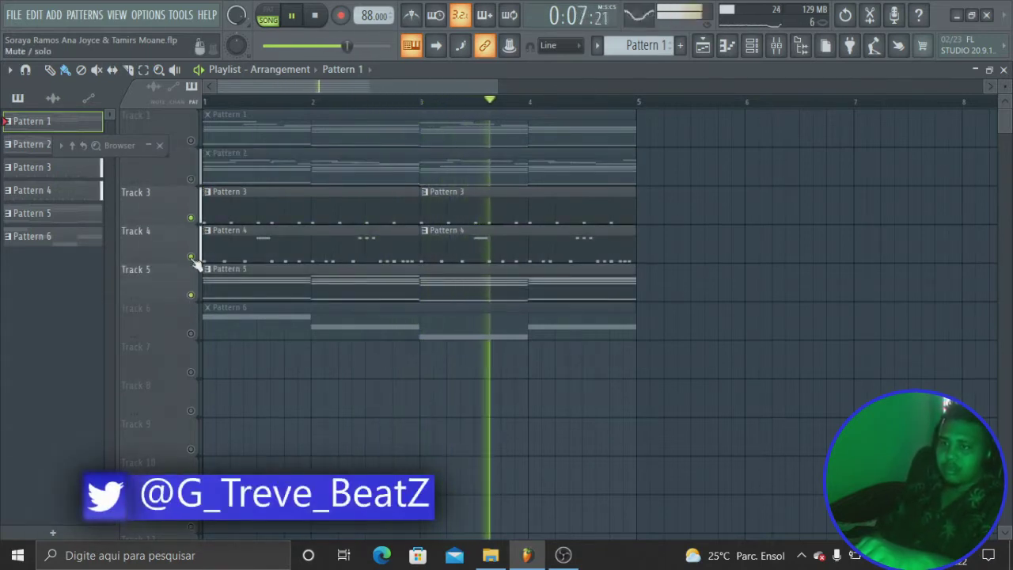
{"action": "left_click", "coordinate": [190, 333]}
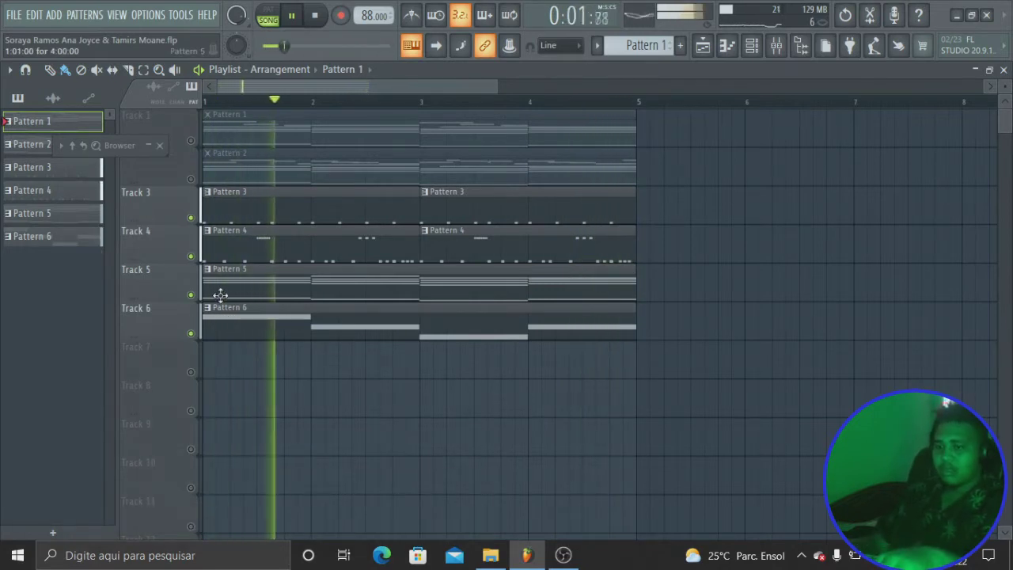
{"action": "key", "text": "space"}
{"action": "right_click", "coordinate": [190, 140]}
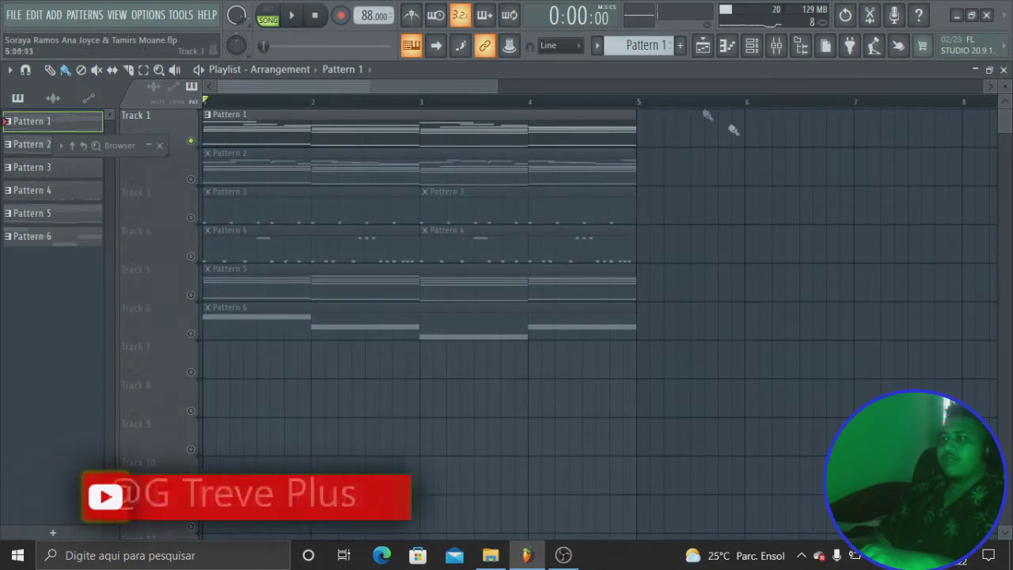
- Select the FNKick (4) channel and load Fruity Compressor into the first effect slot of mixer track Insert 1
{"action": "left_click", "coordinate": [776, 46]}
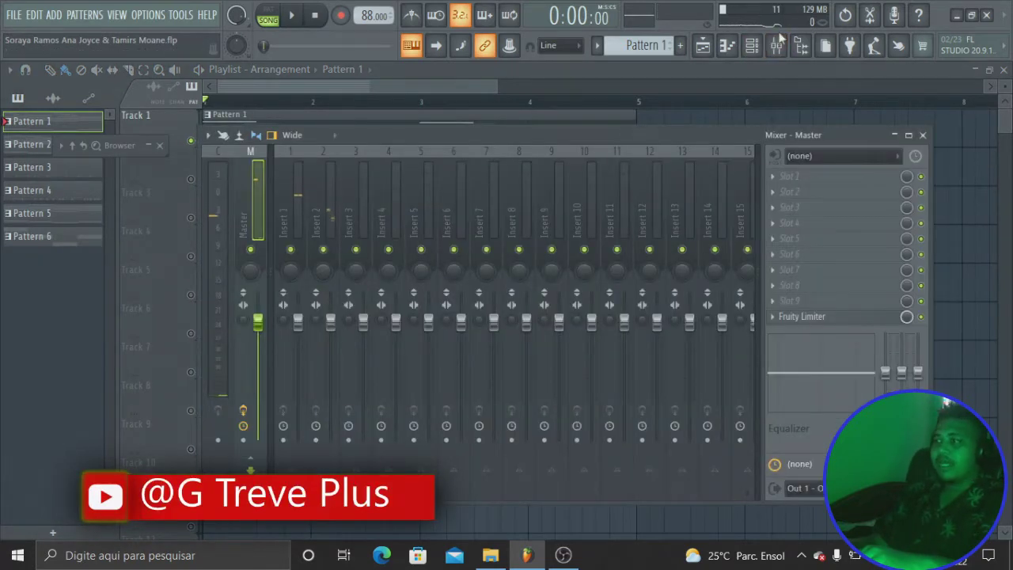
{"action": "left_click", "coordinate": [752, 45]}
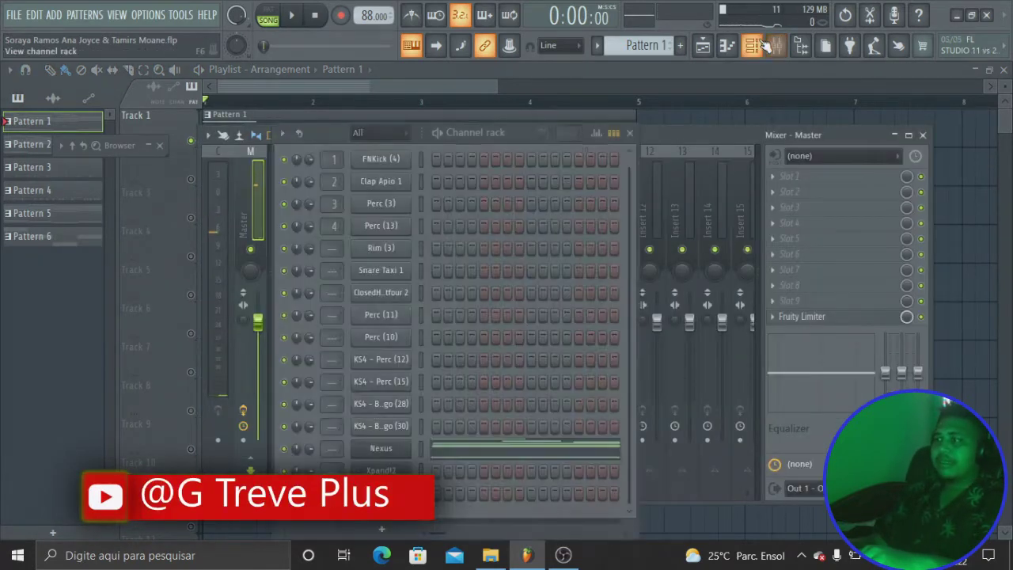
{"action": "left_click", "coordinate": [436, 162]}
{"action": "left_click", "coordinate": [629, 132]}
{"action": "left_click", "coordinate": [299, 202]}
{"action": "left_click", "coordinate": [873, 177]}
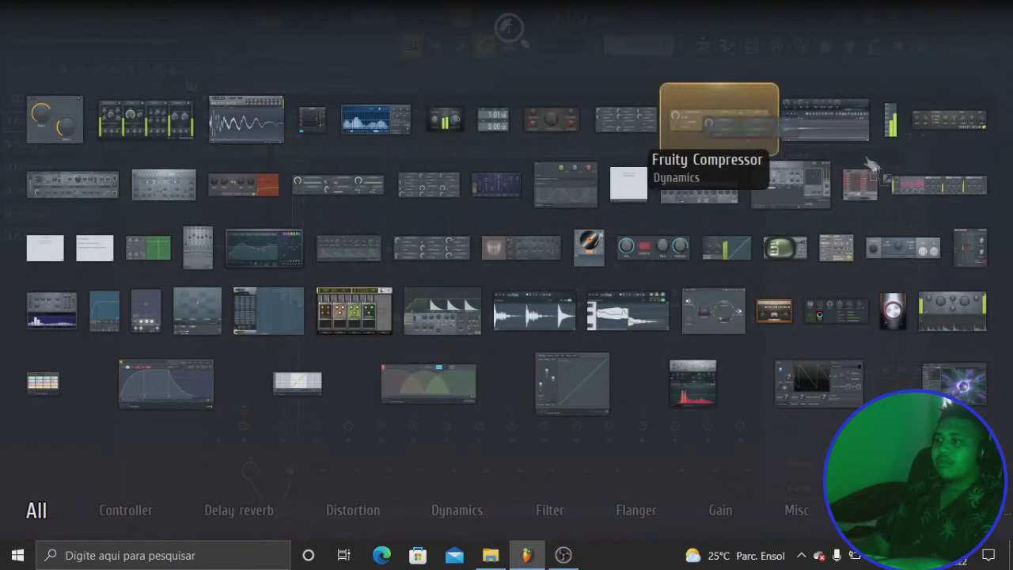
{"action": "left_click", "coordinate": [719, 120]}
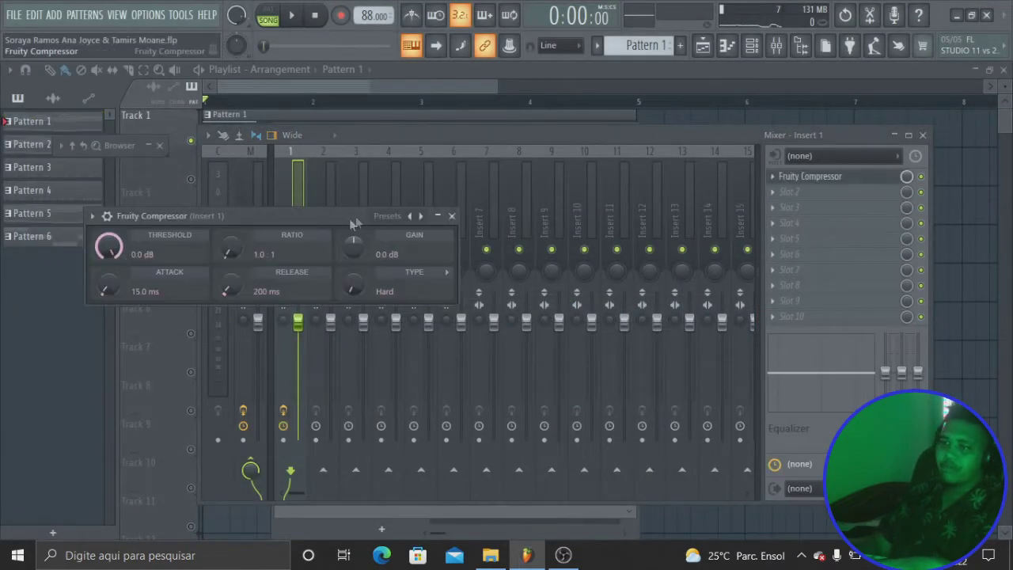
- Load the Drums preset in Fruity Compressor and audition the kick while toggling the effect
{"action": "left_click", "coordinate": [412, 221]}
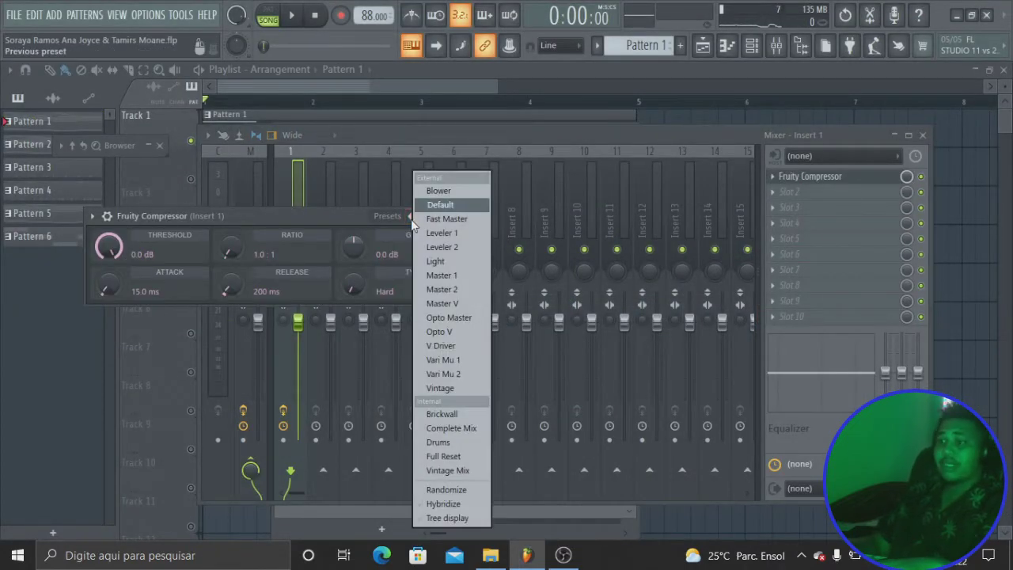
{"action": "left_click", "coordinate": [457, 442]}
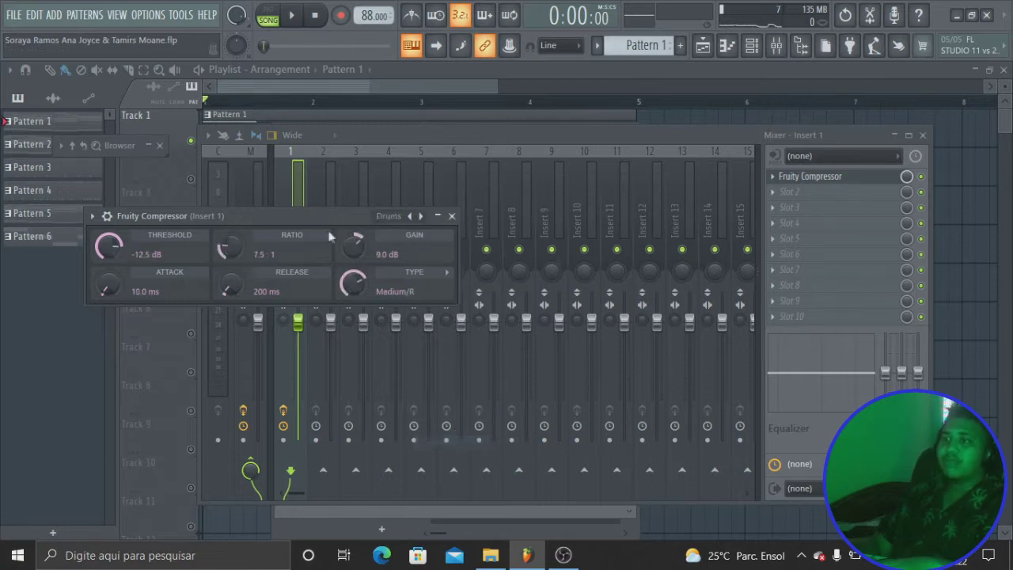
{"action": "key", "text": "z"}
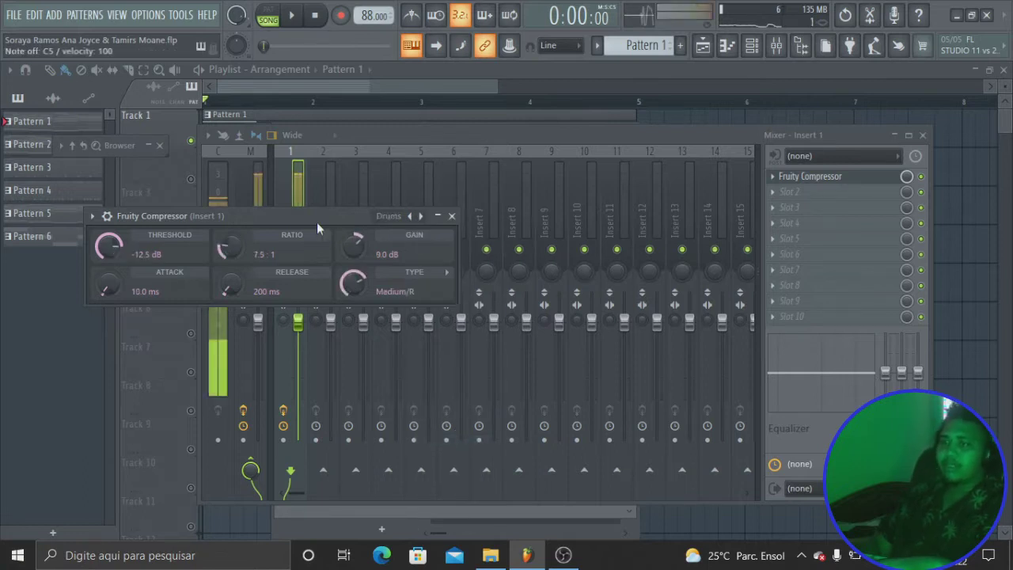
{"action": "left_click", "coordinate": [924, 180]}
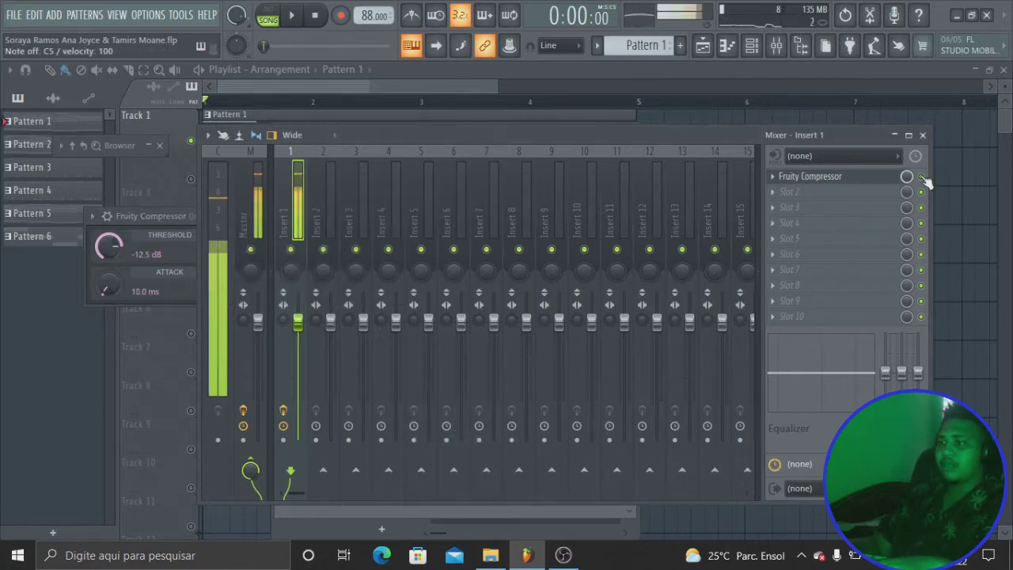
- Audition the Perc (3) and Perc (13) channels, then select all channels from Rim (3) down to KS4 - Bongo (30)
{"action": "left_click", "coordinate": [752, 45]}
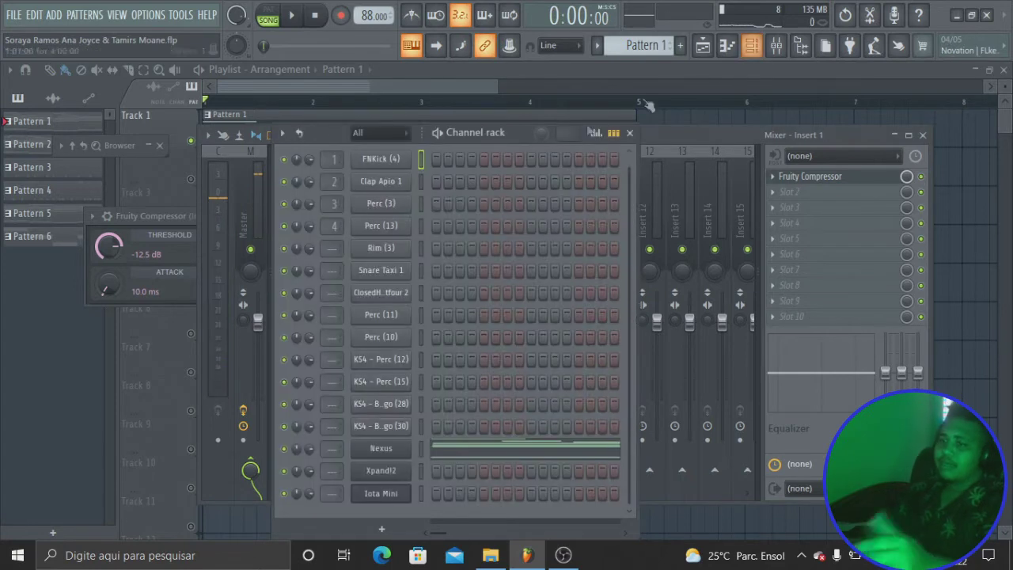
{"action": "left_click", "coordinate": [421, 204]}
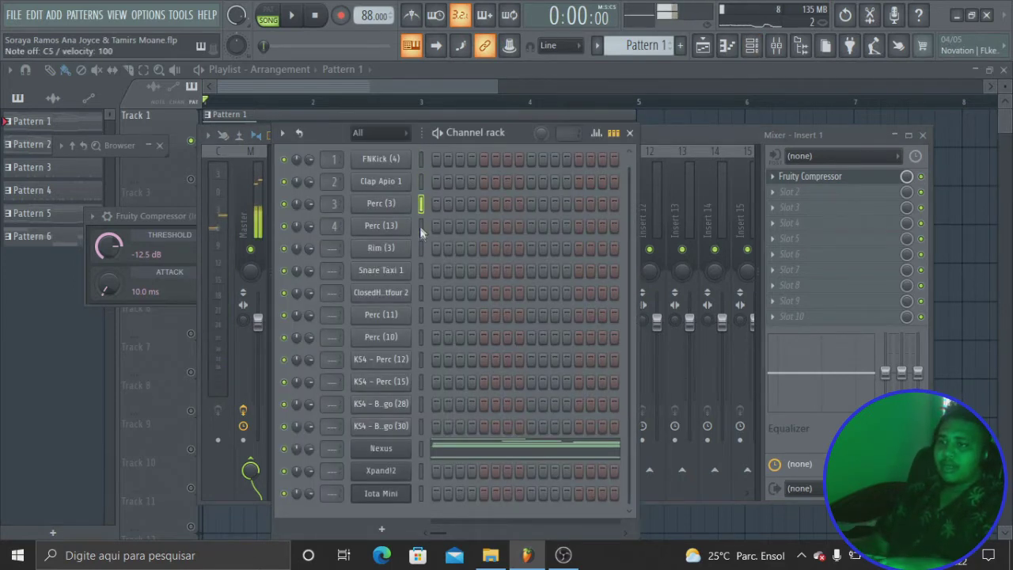
{"action": "left_click", "coordinate": [421, 225]}
{"action": "left_click", "coordinate": [420, 248]}
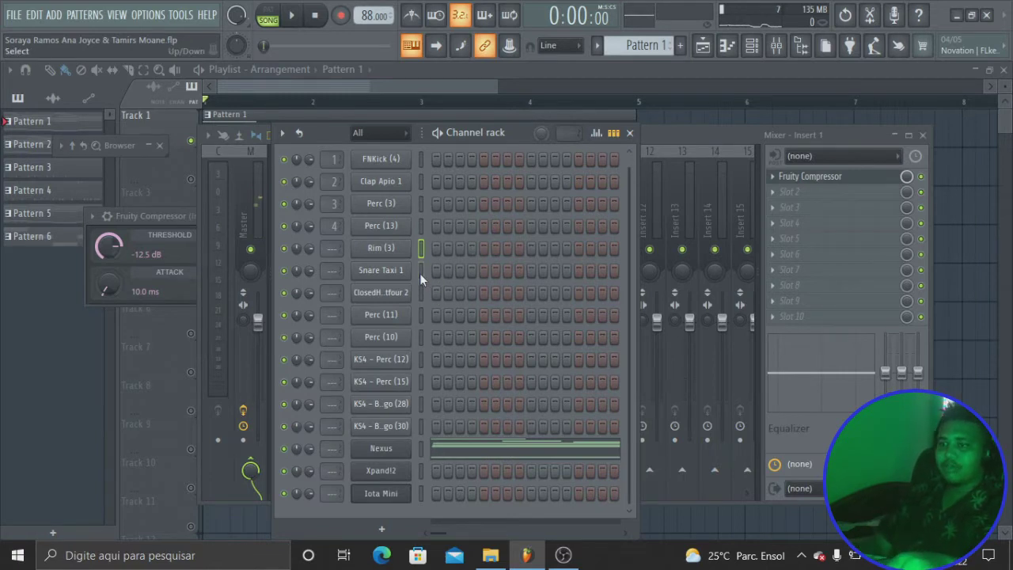
{"action": "left_click_drag", "start_coordinate": [418, 357], "coordinate": [417, 403]}
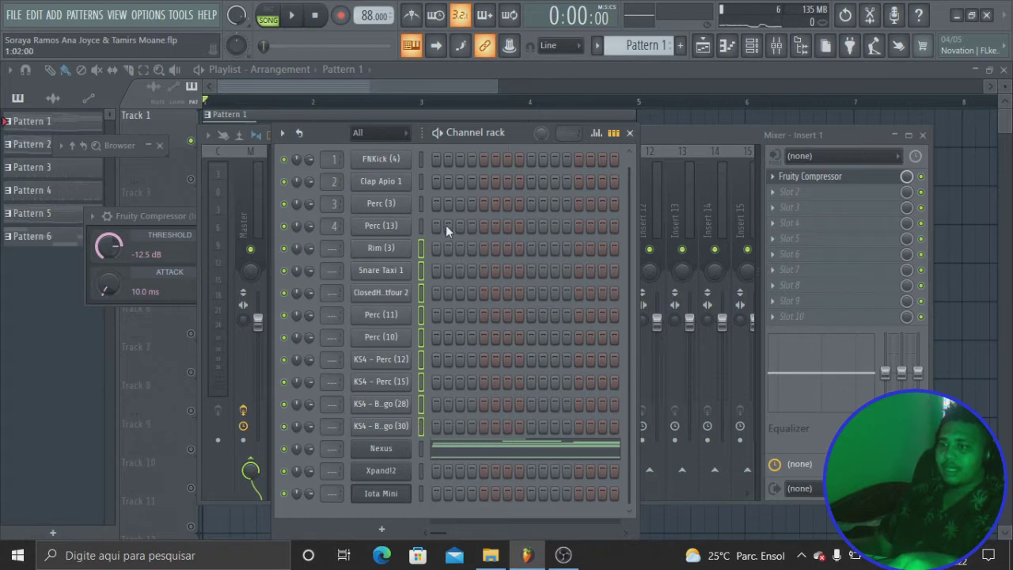
{"action": "left_click", "coordinate": [629, 132]}
- Route the selected percussion channels to consecutive mixer tracks starting from Insert 5
{"action": "left_click", "coordinate": [428, 214]}
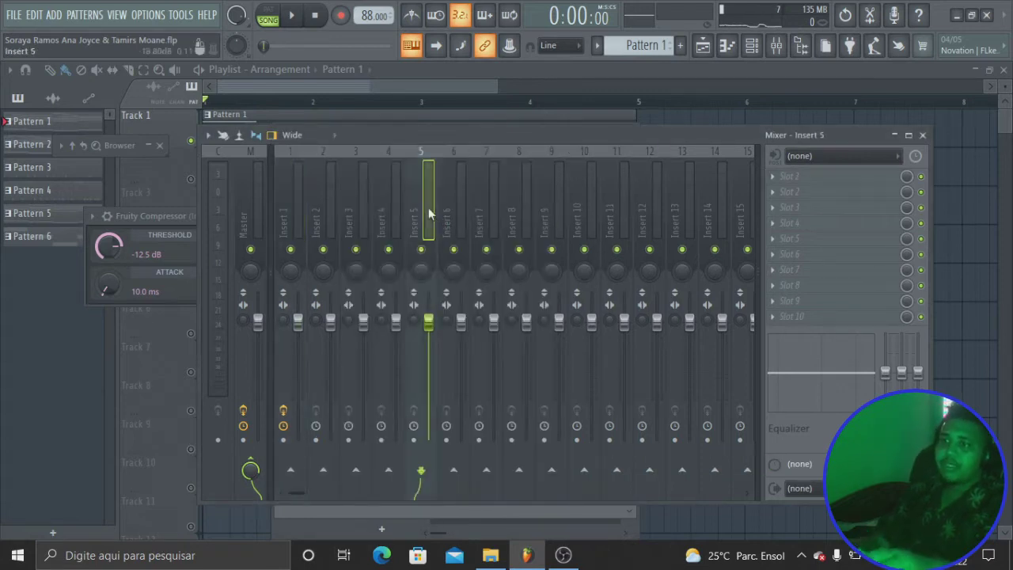
{"action": "left_click", "coordinate": [752, 45]}
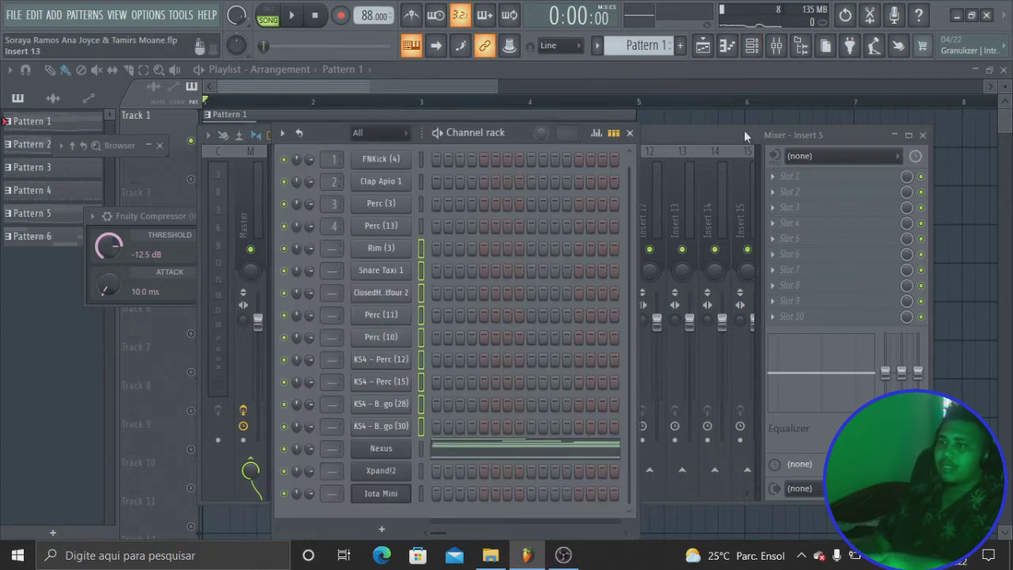
{"action": "left_click", "coordinate": [629, 133]}
{"action": "right_click", "coordinate": [420, 196]}
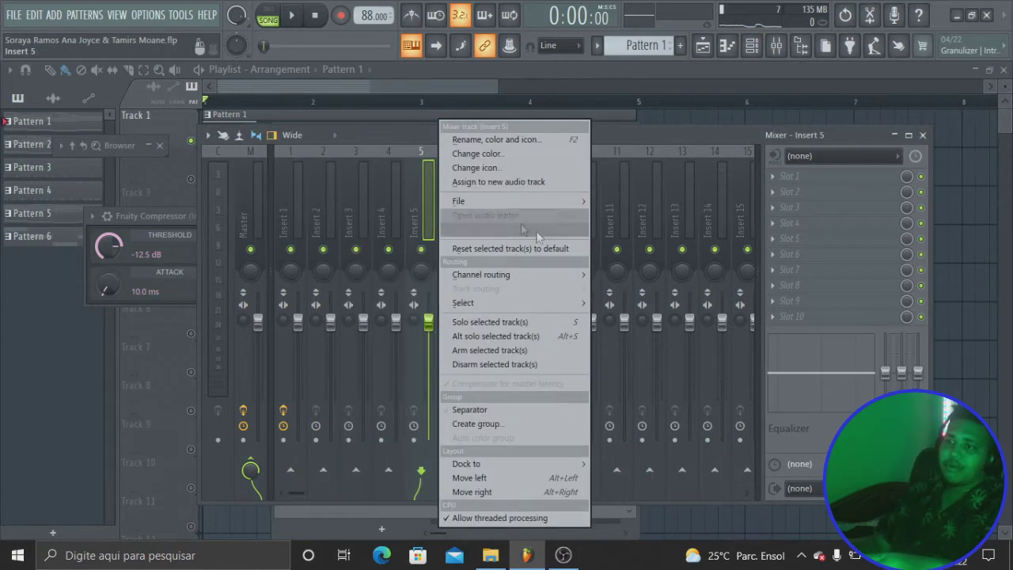
{"action": "mouse_move", "coordinate": [528, 275]}
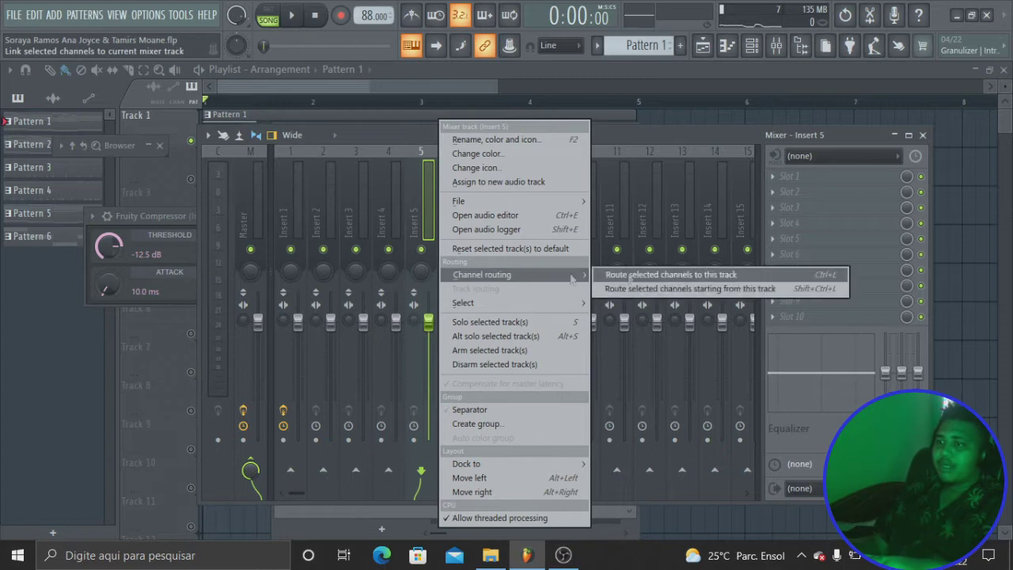
{"action": "left_click", "coordinate": [710, 291]}
{"action": "scroll", "coordinate": [443, 229], "scroll_direction": "down", "scroll_amount": 3}
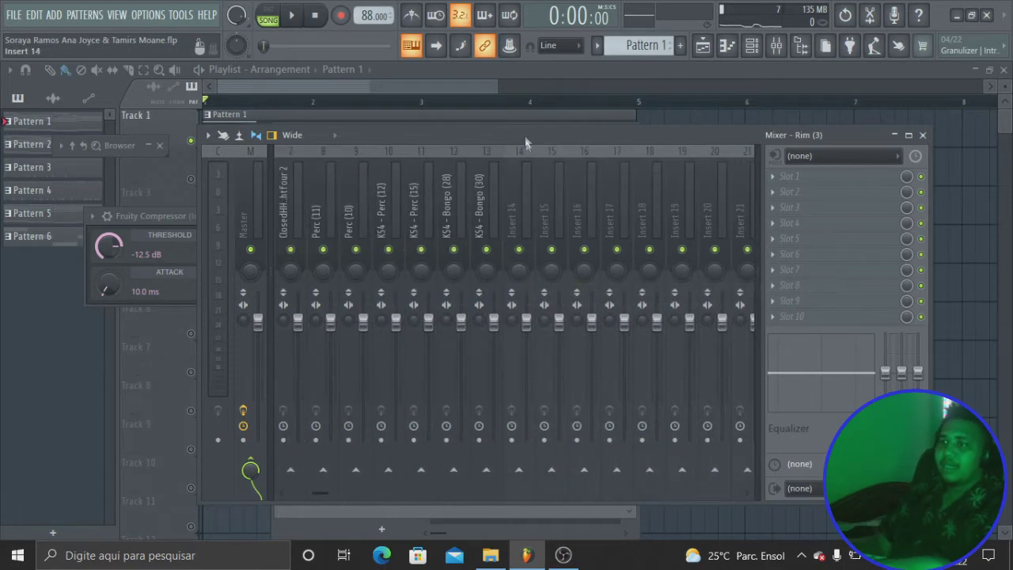
- Select the Nexus, Xpand!2 and Iota Mini channels and route them to consecutive mixer tracks starting from Insert 14
{"action": "left_click", "coordinate": [752, 45]}
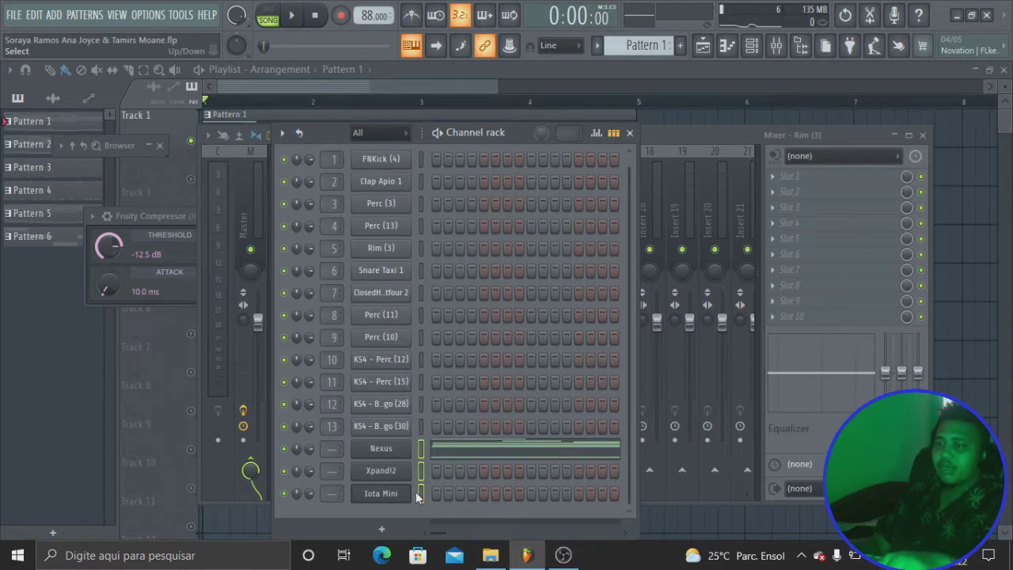
{"action": "left_click", "coordinate": [677, 133]}
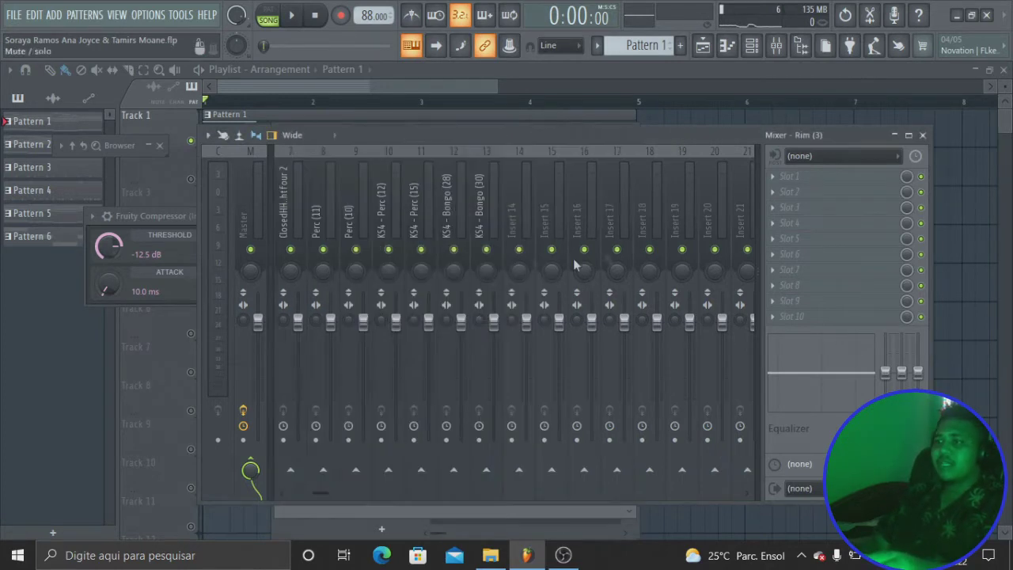
{"action": "right_click", "coordinate": [509, 212]}
{"action": "mouse_move", "coordinate": [590, 273]}
{"action": "left_click", "coordinate": [788, 288]}
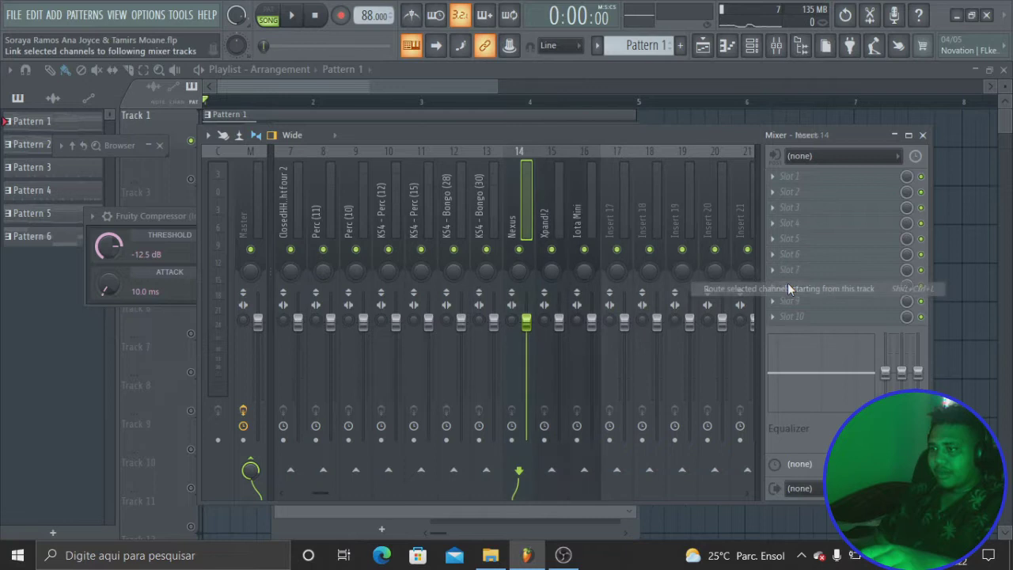
- Rename mixer track Insert 17 to "Volume"
{"action": "left_click", "coordinate": [614, 213]}
{"action": "right_click", "coordinate": [613, 217]}
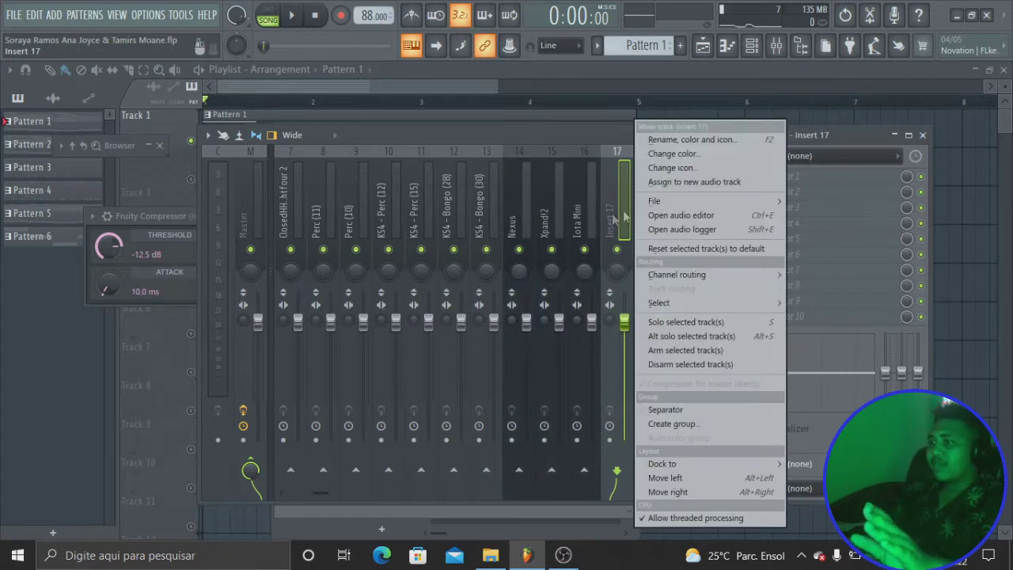
{"action": "left_click", "coordinate": [682, 139]}
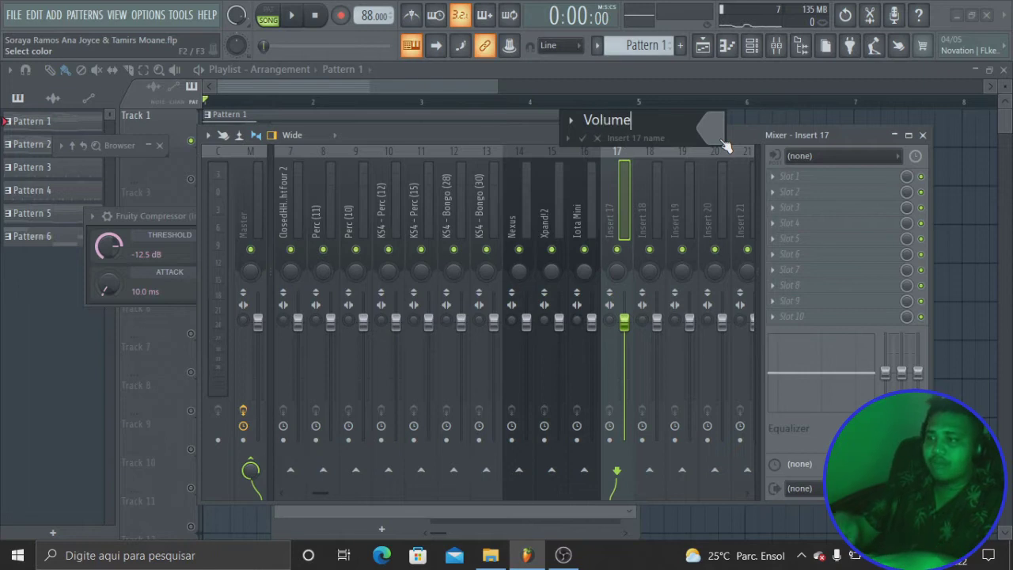
{"action": "key", "text": "Return"}
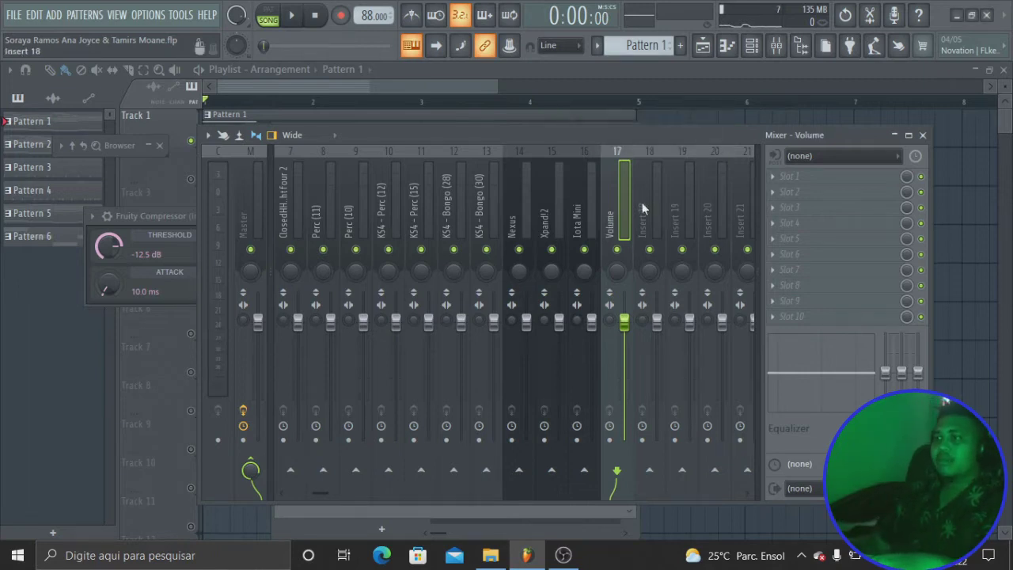
- Rename mixer track Insert 18 to "Reverb & Delay"
{"action": "right_click", "coordinate": [643, 208]}
{"action": "left_click", "coordinate": [737, 141]}
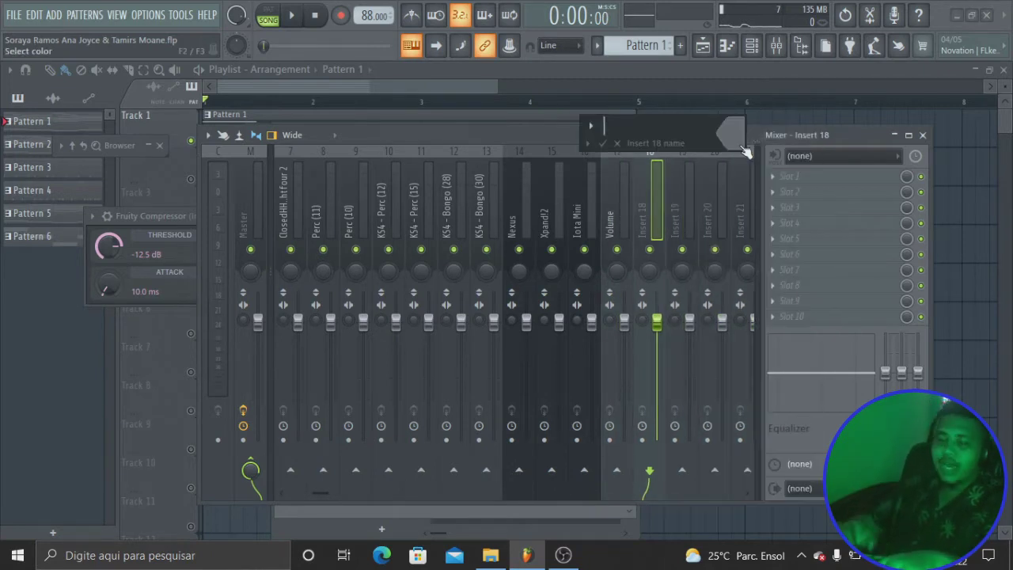
{"action": "type", "text": "Reverb"}
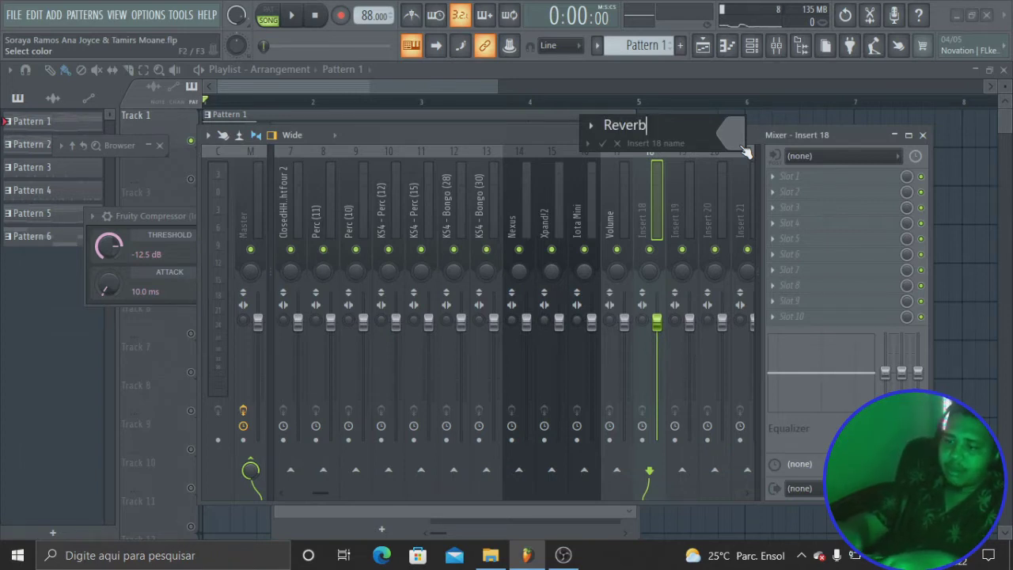
{"action": "type", "text": " & De"}
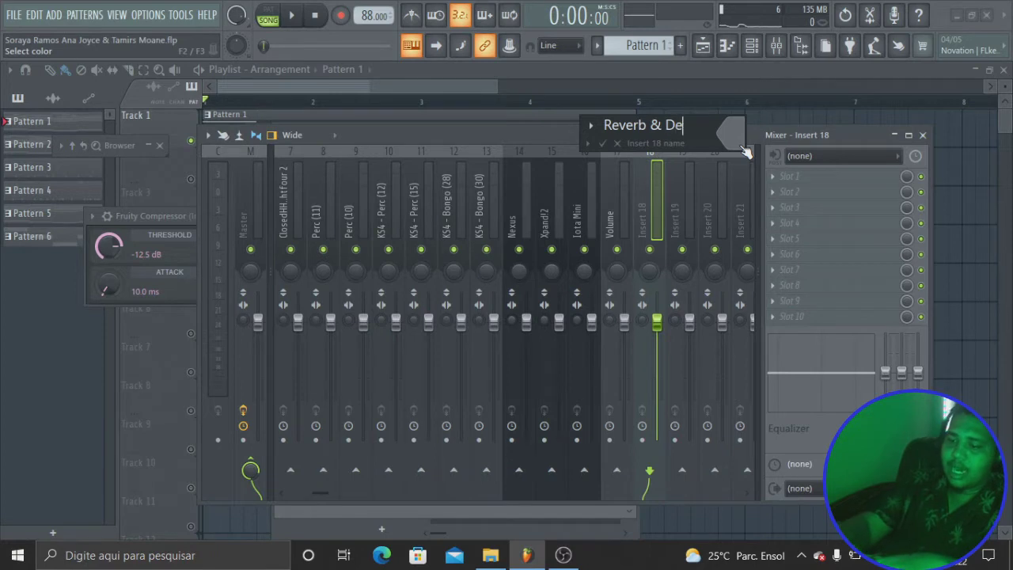
{"action": "type", "text": "lay"}
{"action": "key", "text": "Return"}
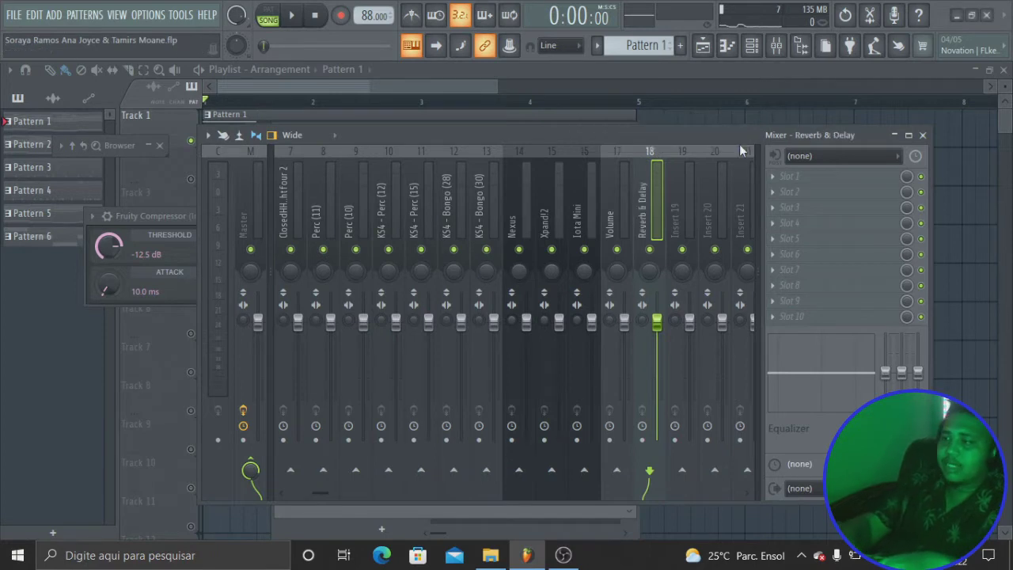
- Colour the Volume mixer track pale violet red (#8D475F)
{"action": "key", "text": "Left"}
{"action": "right_click", "coordinate": [645, 222]}
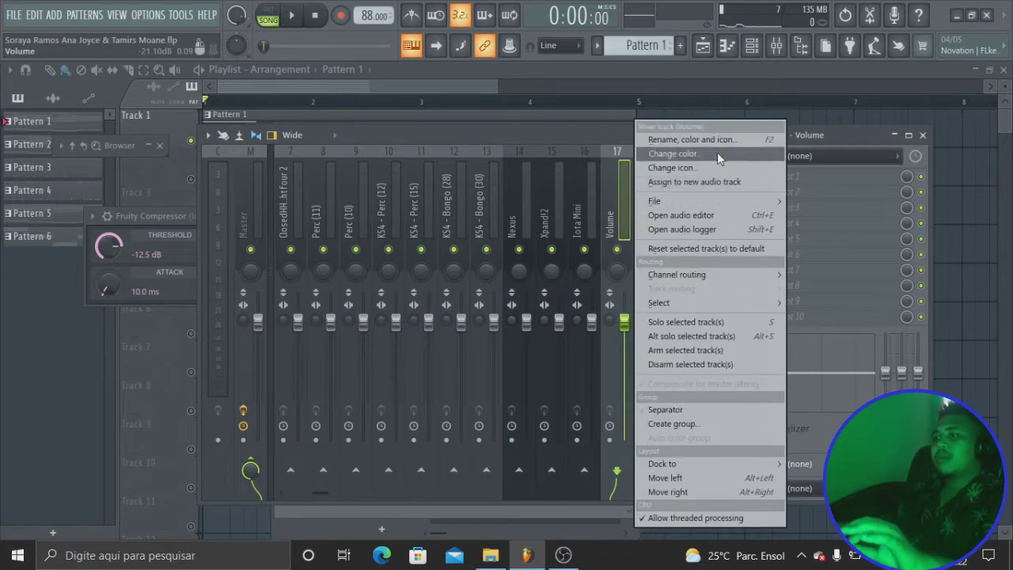
{"action": "left_click", "coordinate": [717, 152]}
{"action": "left_click", "coordinate": [803, 200]}
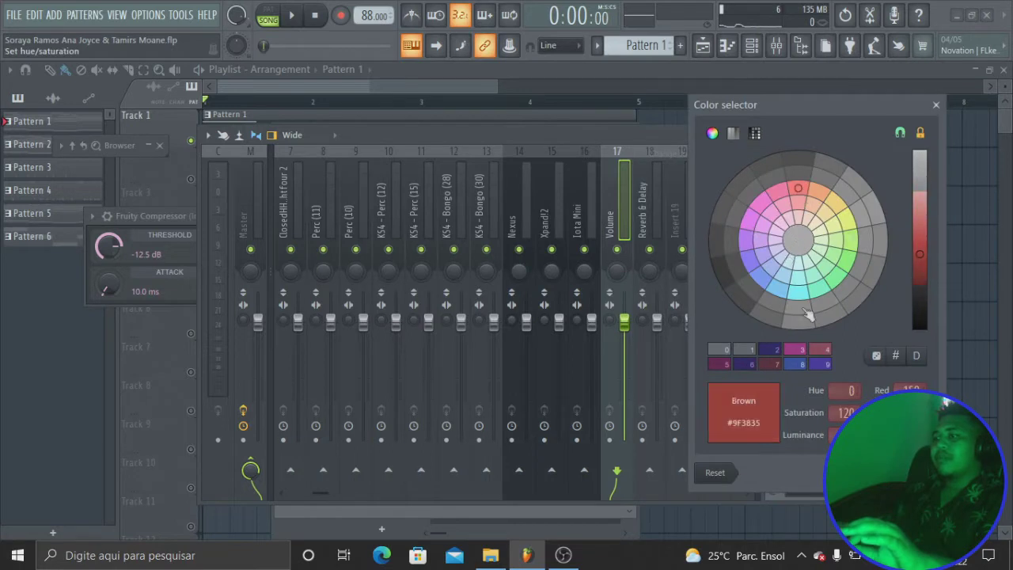
{"action": "left_click", "coordinate": [779, 350]}
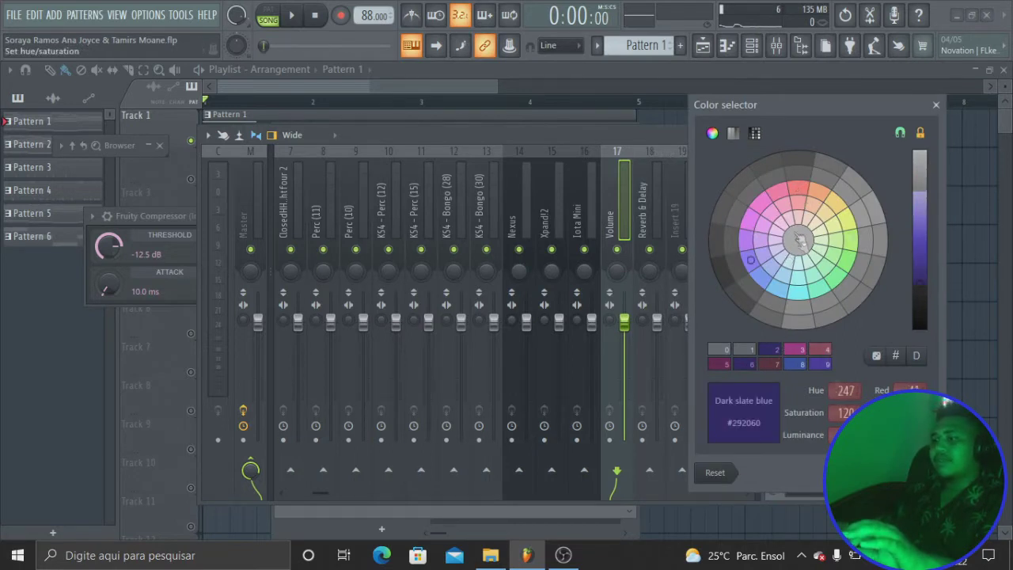
{"action": "left_click", "coordinate": [780, 364]}
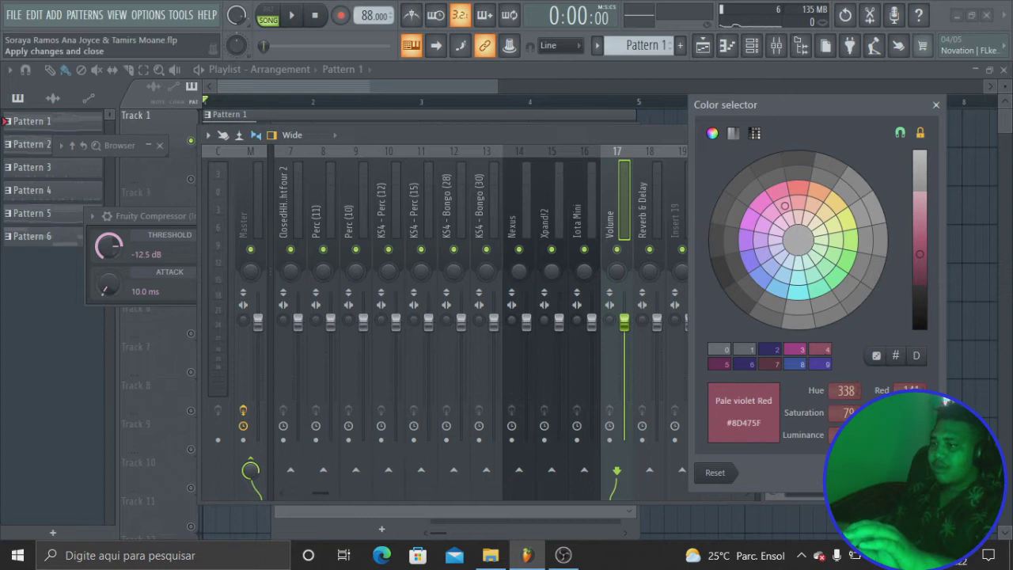
{"action": "left_click", "coordinate": [744, 412]}
- Colour the Reverb & Delay mixer track dark slate blue by choosing a blue hue and lowering its luminance
{"action": "right_click", "coordinate": [639, 204]}
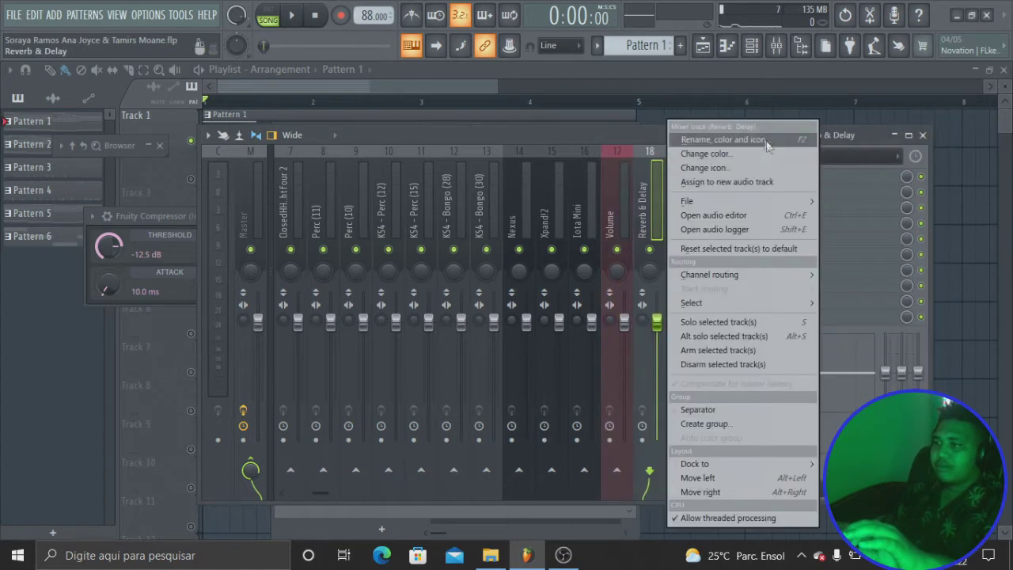
{"action": "left_click", "coordinate": [744, 151]}
{"action": "left_click", "coordinate": [809, 271]}
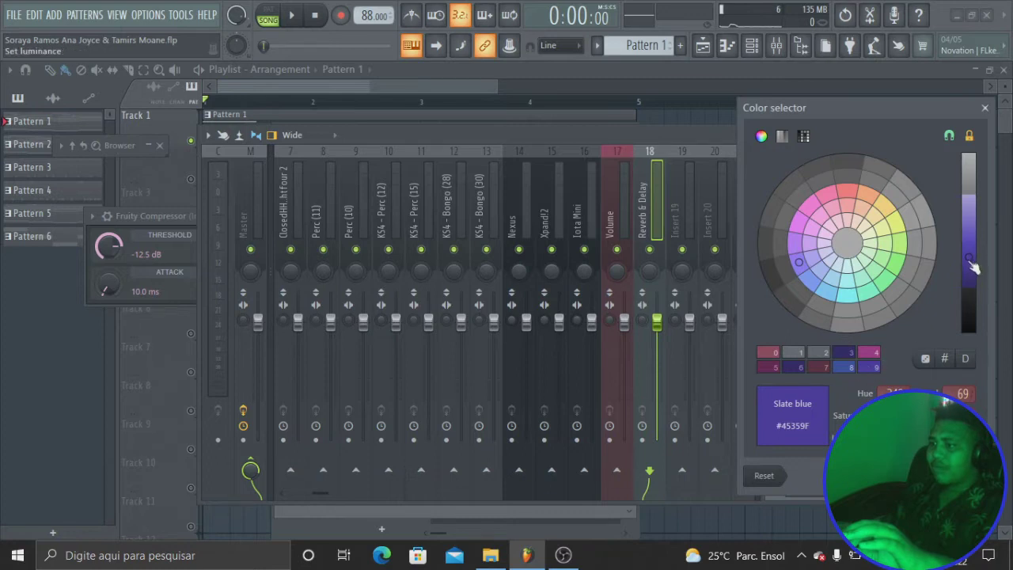
{"action": "left_click_drag", "start_coordinate": [973, 269], "coordinate": [973, 319]}
{"action": "left_click", "coordinate": [984, 107]}
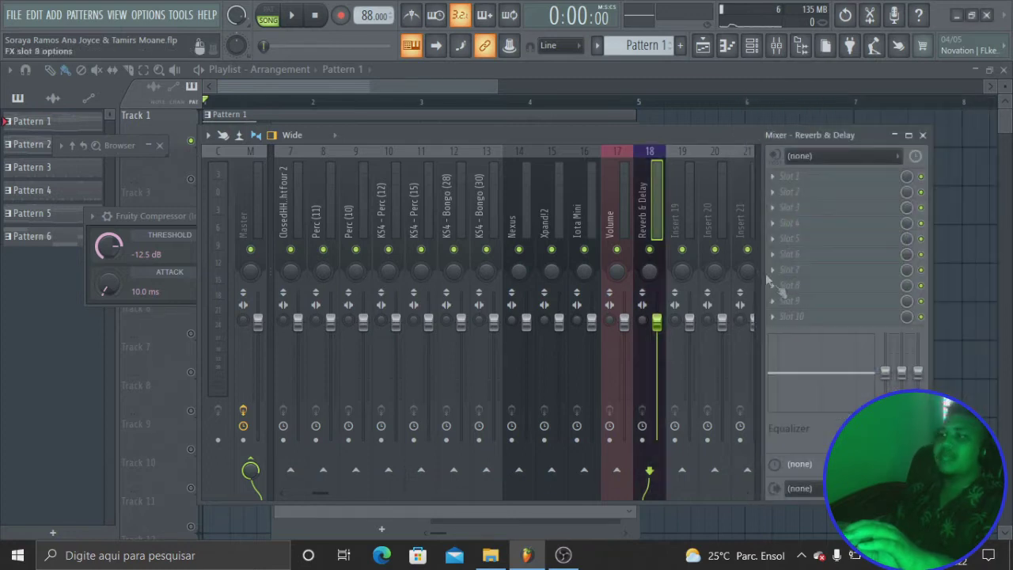
- Load Fruity Multiband Compressor into slot 1 of the Volume mixer track and apply the "2 band comp 2" preset
{"action": "left_click", "coordinate": [617, 197]}
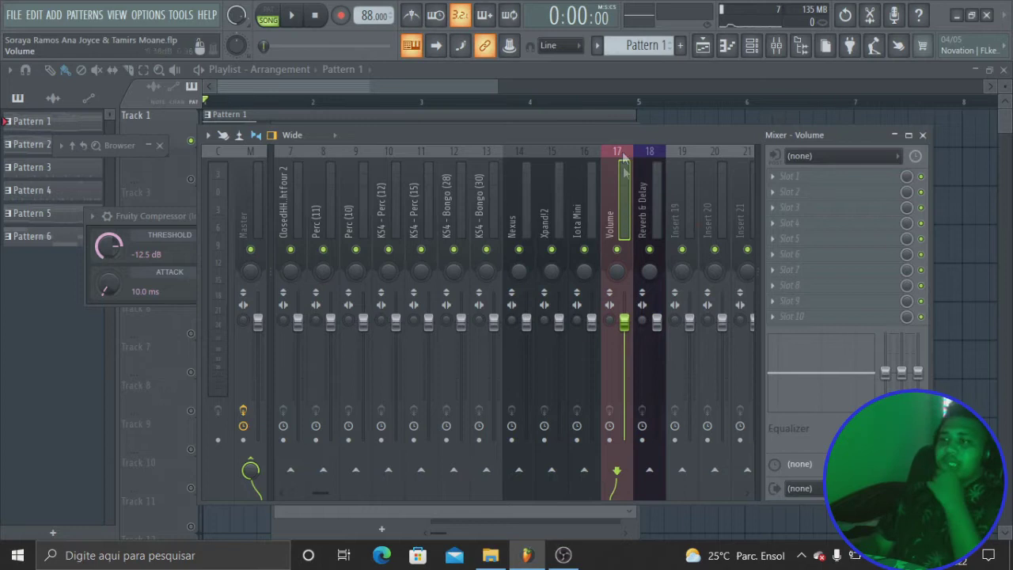
{"action": "key", "text": "F8"}
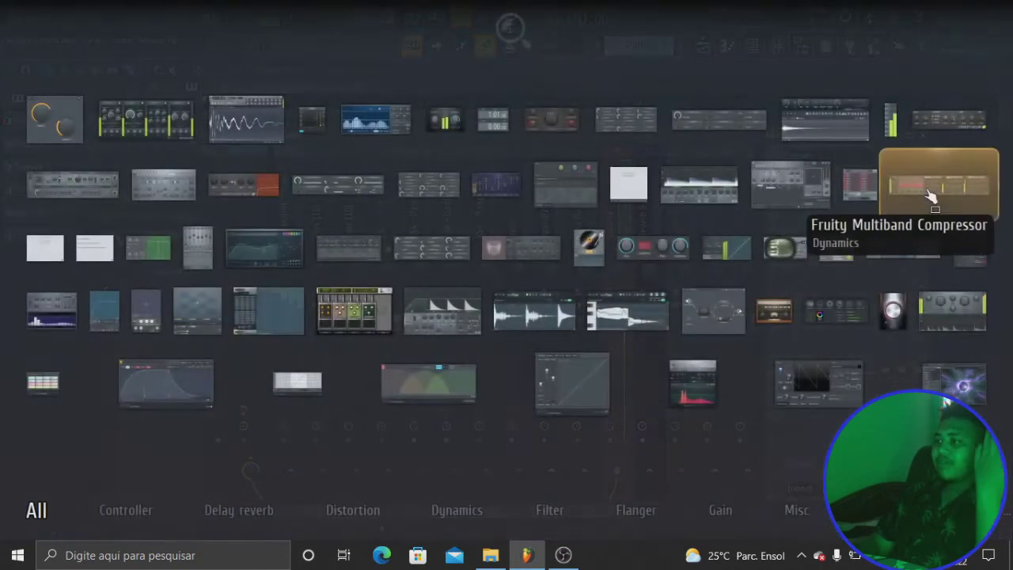
{"action": "left_click_drag", "start_coordinate": [928, 194], "coordinate": [806, 175]}
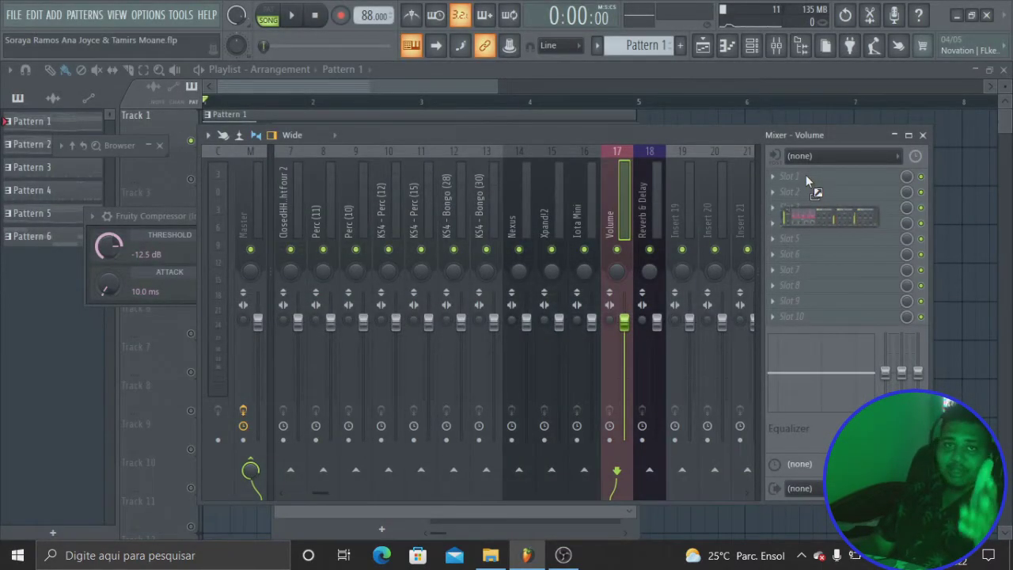
{"action": "left_click_drag", "start_coordinate": [806, 175], "coordinate": [805, 175]}
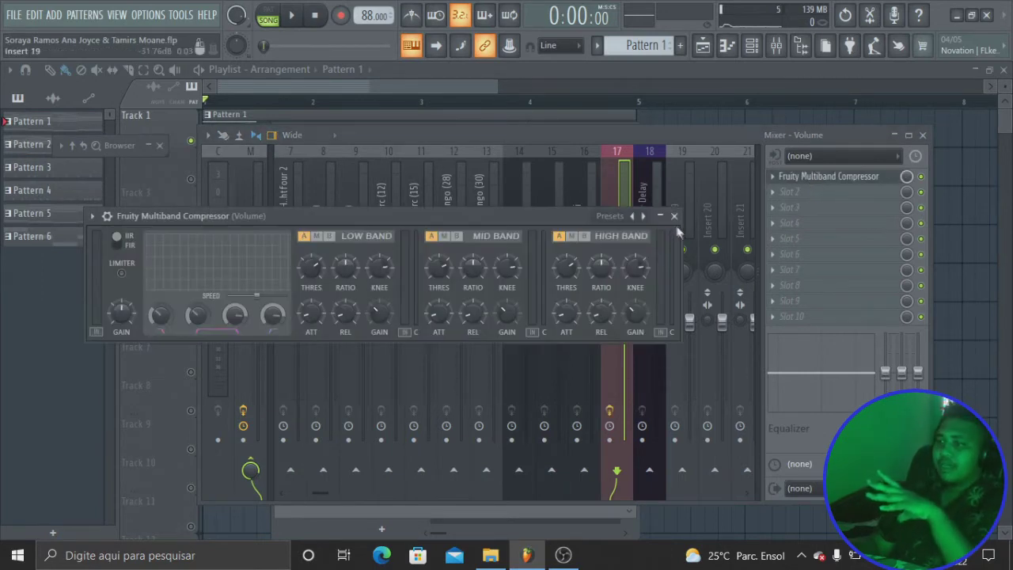
{"action": "left_click", "coordinate": [642, 215]}
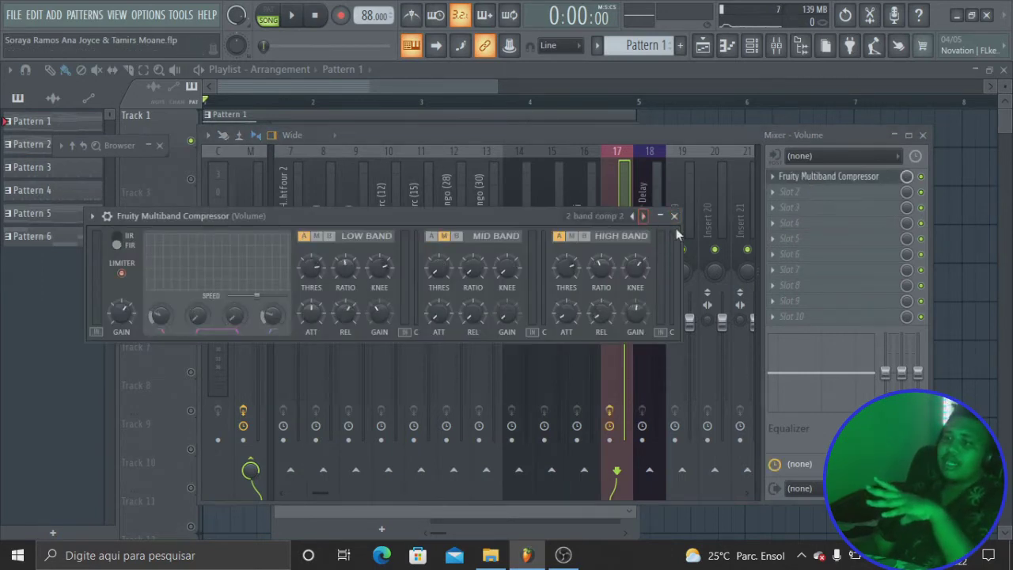
{"action": "left_click", "coordinate": [673, 215]}
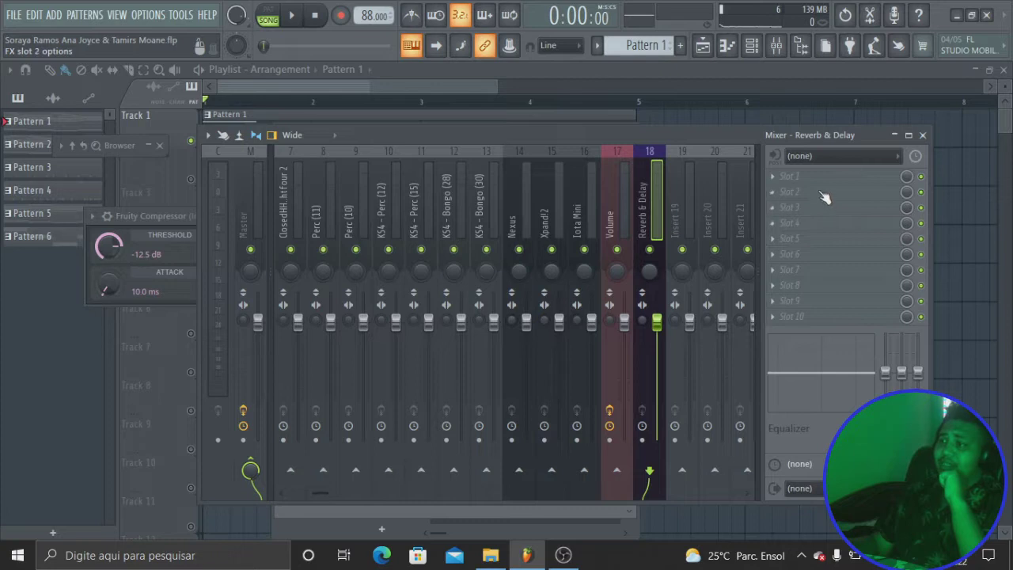
- Load Fruity Reeverb 2 into slot 1 and Fruity delay 2 into slot 2 of the Reverb & Delay mixer track
{"action": "key", "text": "F8"}
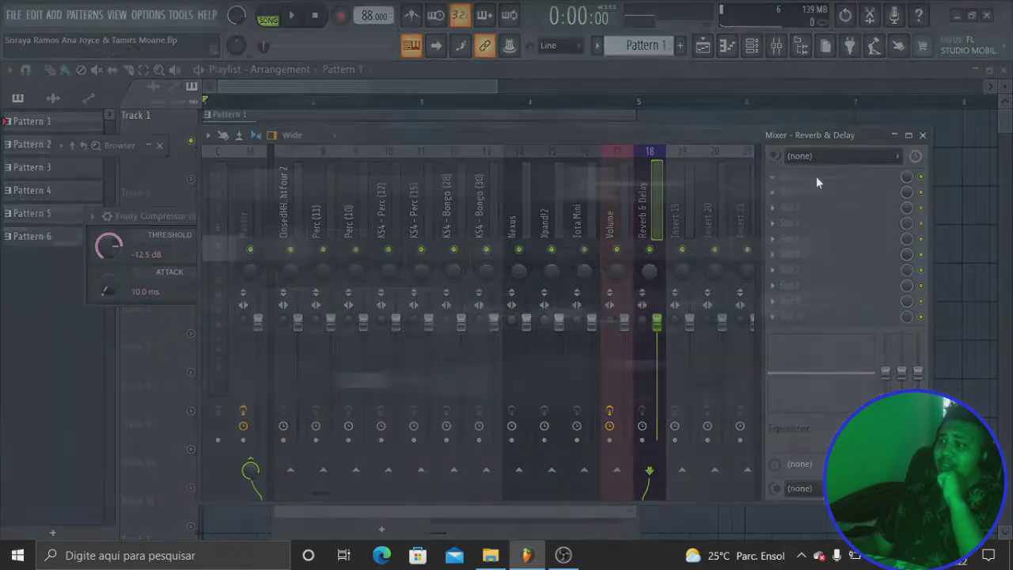
{"action": "mouse_move", "coordinate": [252, 519]}
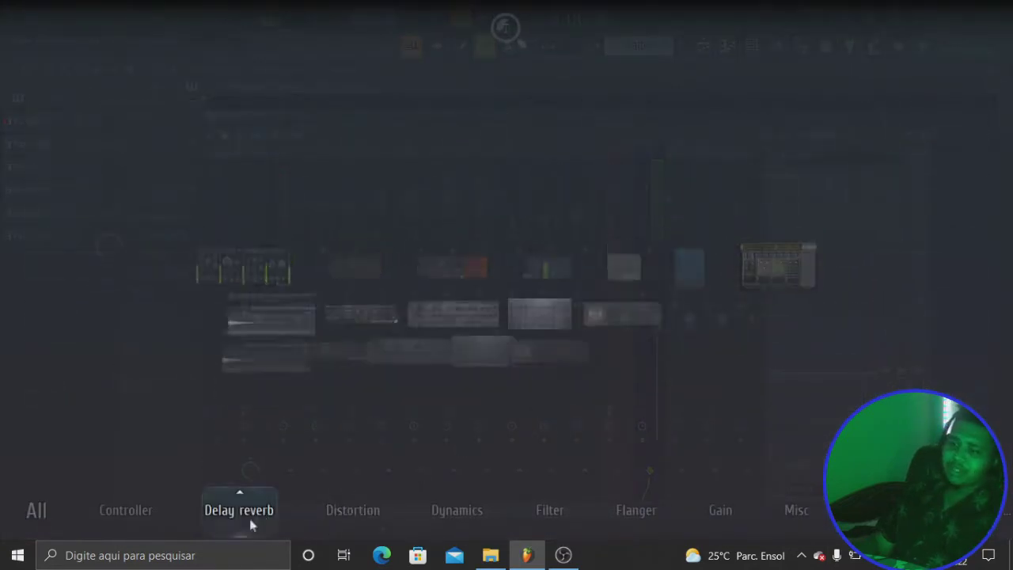
{"action": "left_click", "coordinate": [736, 269]}
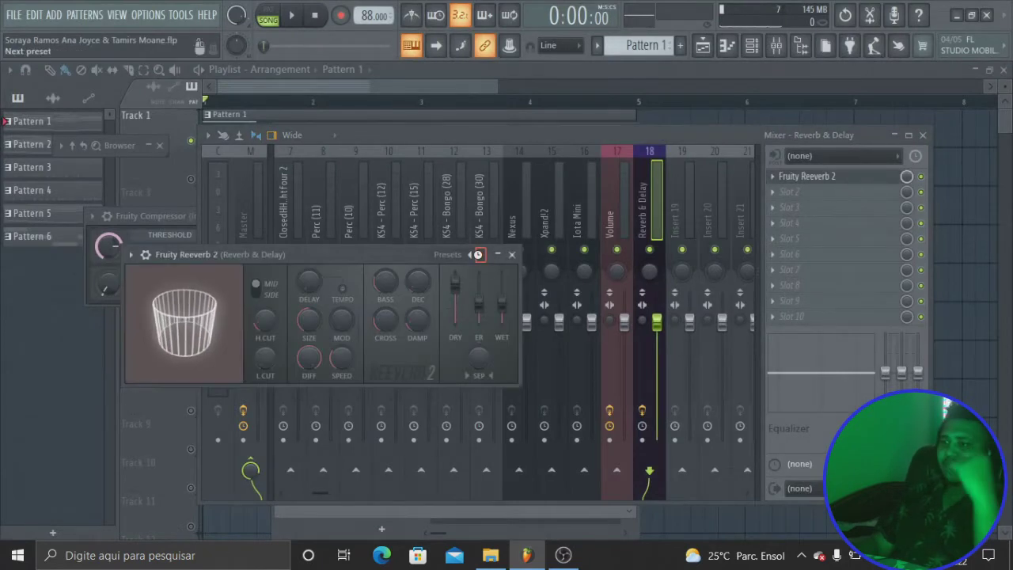
{"action": "left_click", "coordinate": [480, 254]}
{"action": "key", "text": "F8"}
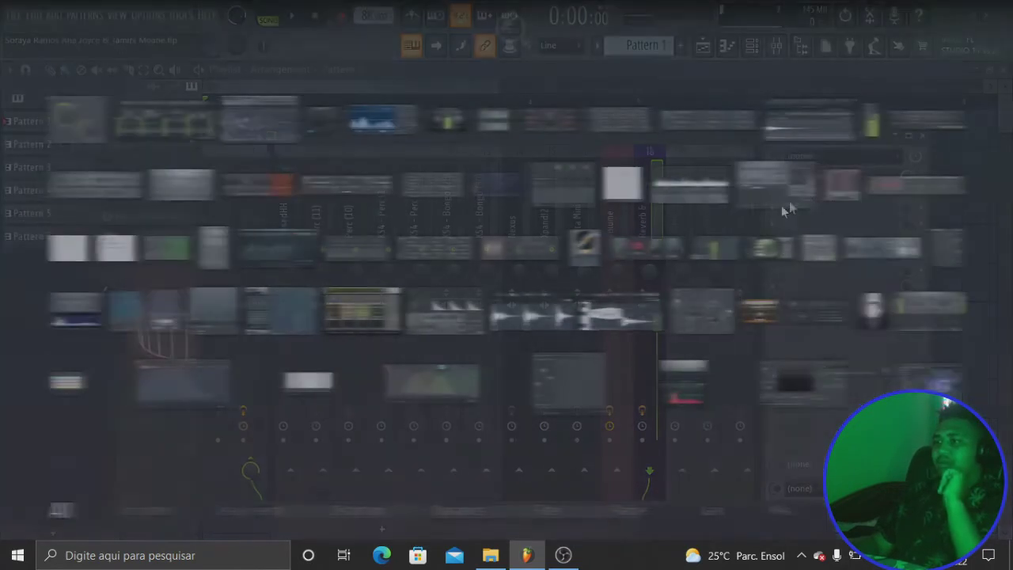
{"action": "left_click_drag", "start_coordinate": [418, 264], "coordinate": [810, 200]}
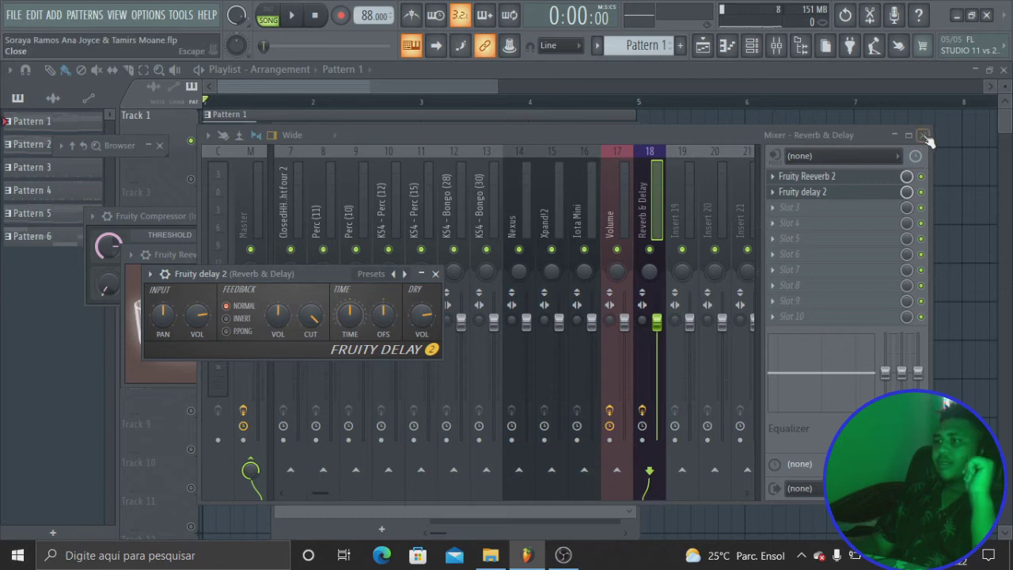
{"action": "left_click", "coordinate": [926, 137]}
- Play the song and enable a send from the Nexus mixer track to the Reverb & Delay track
{"action": "left_click", "coordinate": [419, 91]}
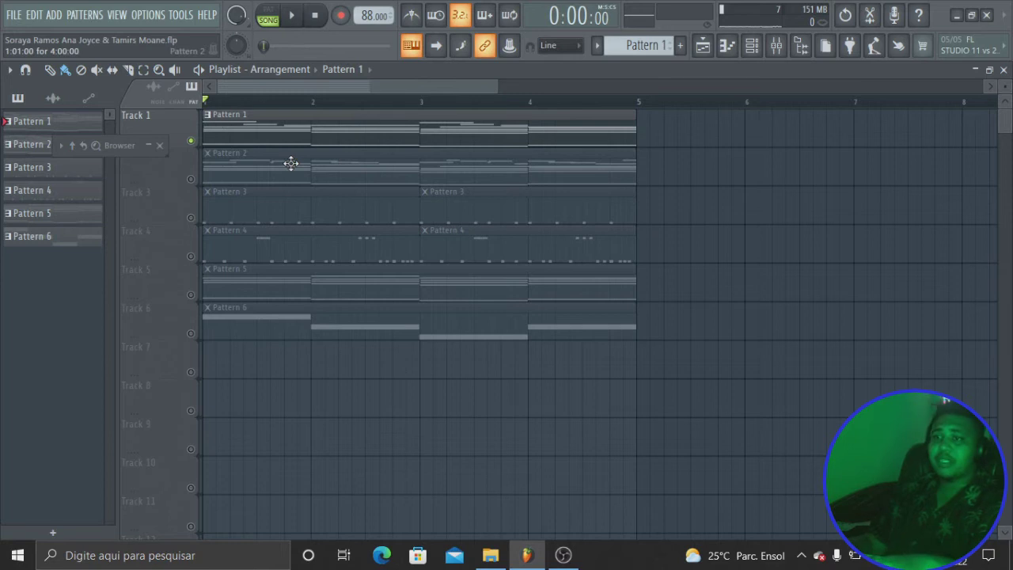
{"action": "key", "text": "space"}
{"action": "left_click", "coordinate": [776, 45]}
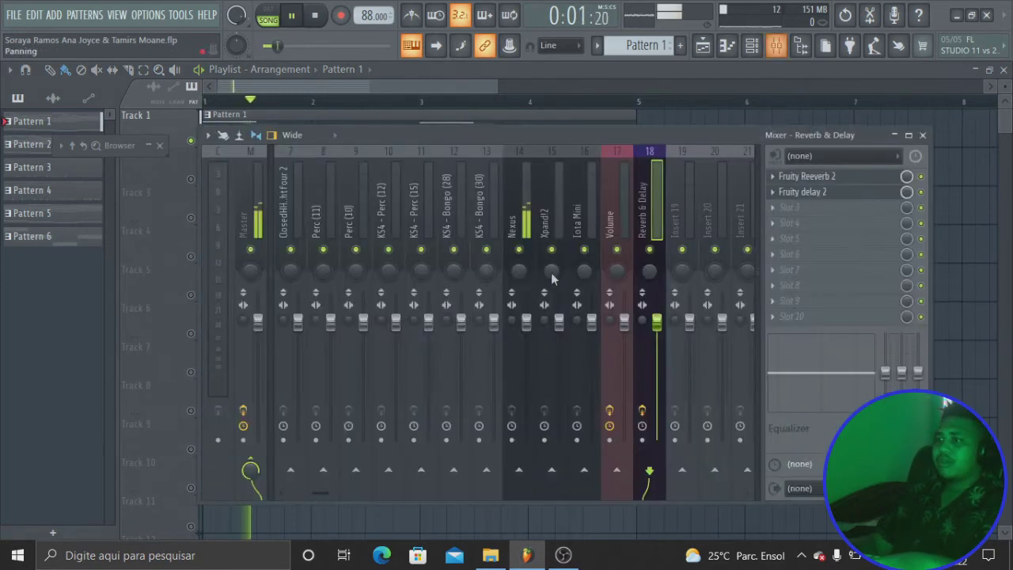
{"action": "left_click", "coordinate": [532, 208]}
{"action": "left_click", "coordinate": [649, 470]}
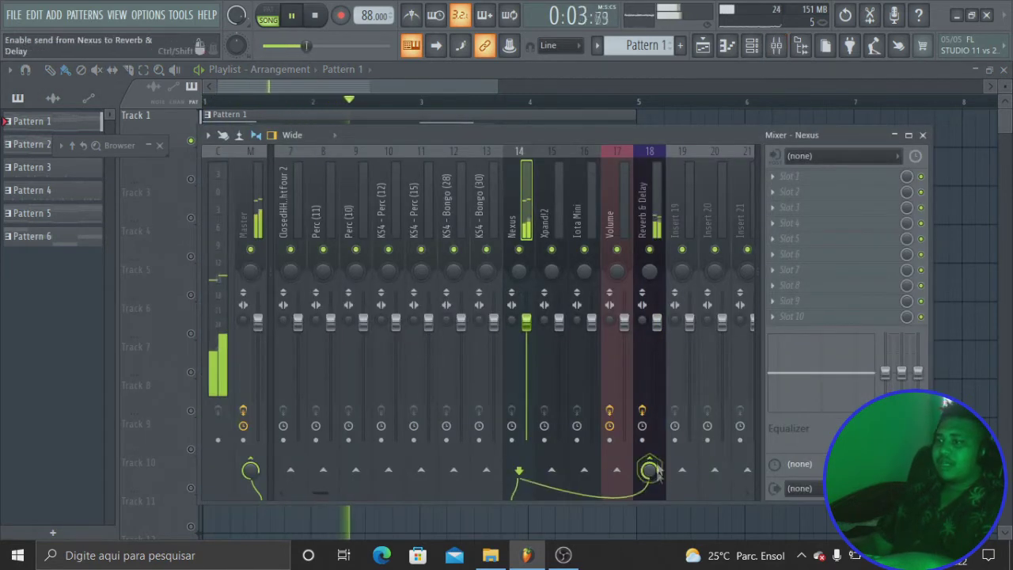
- Reduce the mix levels of both Reverb & Delay effects and set the Nexus send to that track to about 60%
{"action": "left_click", "coordinate": [658, 285]}
{"action": "key", "text": "space"}
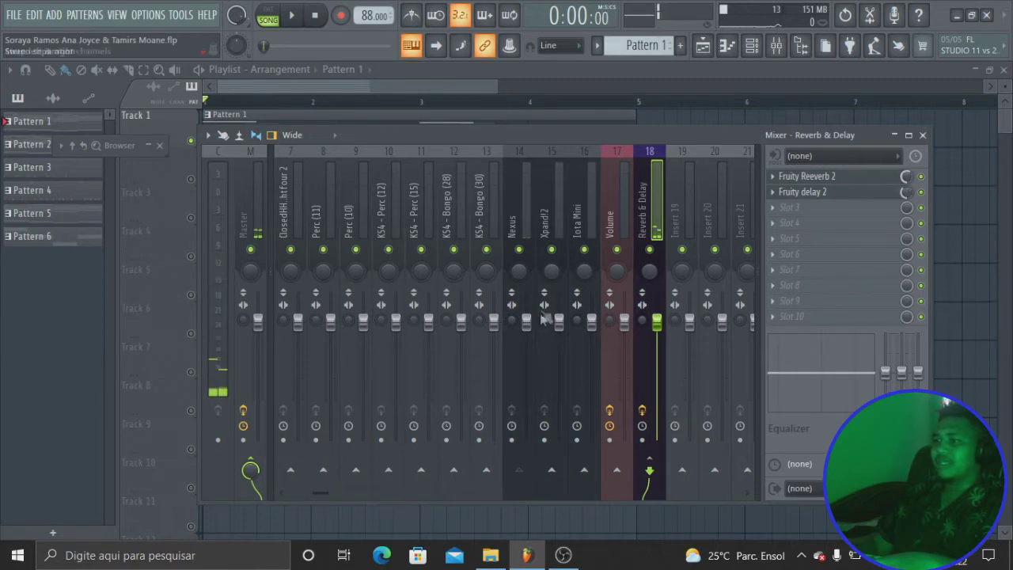
{"action": "left_click", "coordinate": [523, 201]}
{"action": "key", "text": "space"}
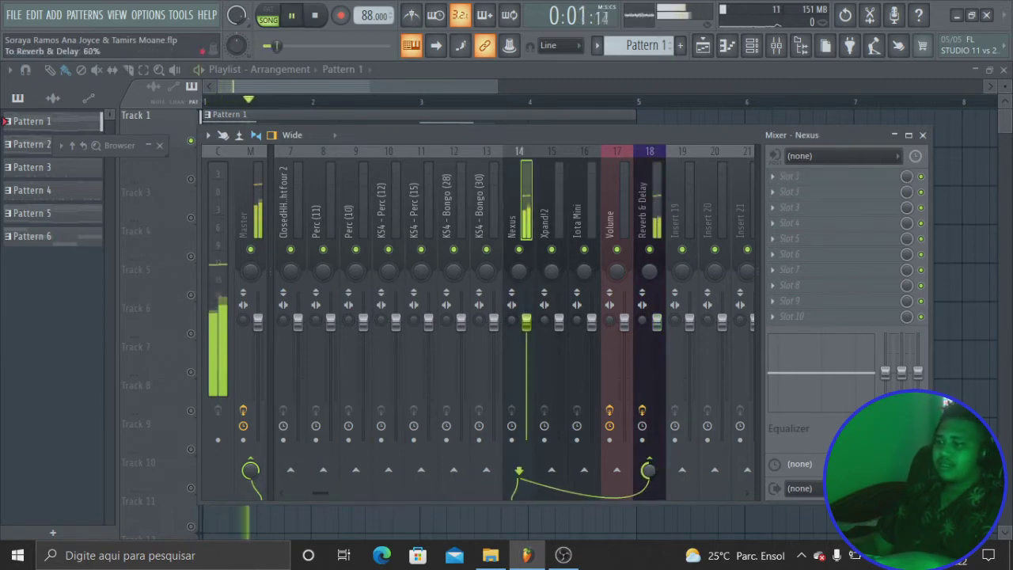
{"action": "left_click_drag", "start_coordinate": [651, 471], "coordinate": [650, 465]}
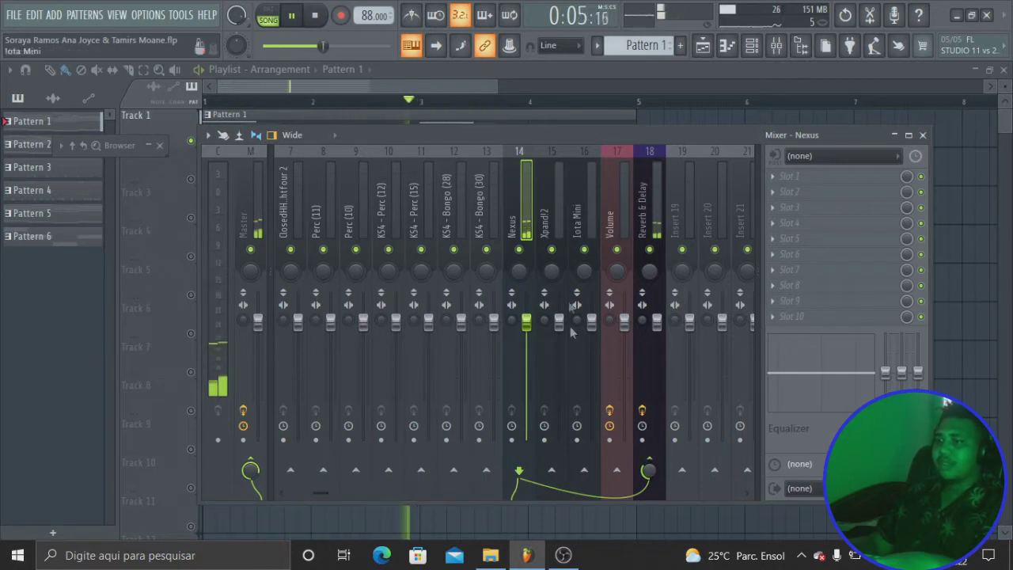
- Load EQUO into slot 1 of the Nexus track and shape its curve with reduced low mids and boosted highs
{"action": "key", "text": "F8"}
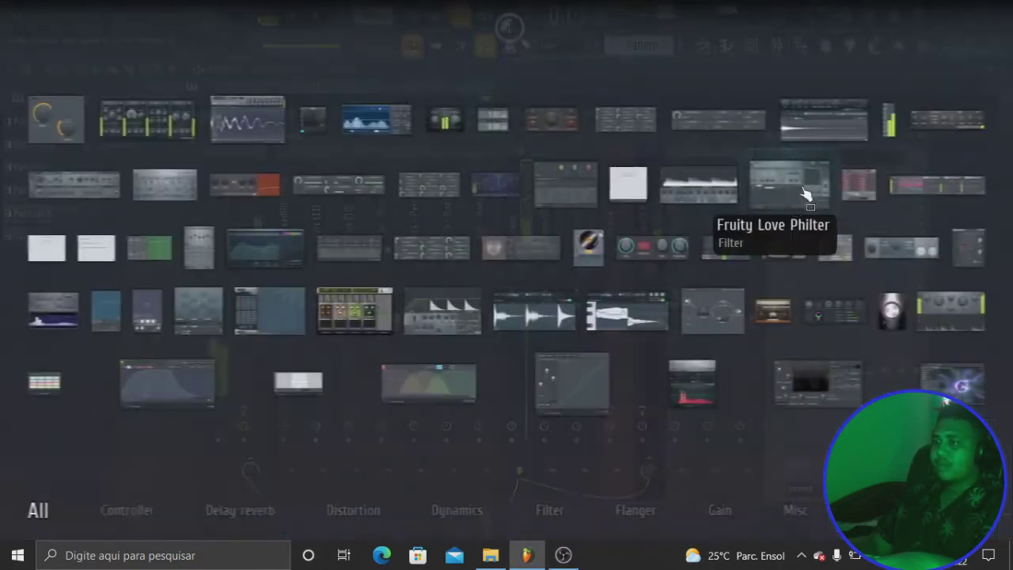
{"action": "left_click_drag", "start_coordinate": [367, 126], "coordinate": [787, 186]}
{"action": "mouse_move", "coordinate": [315, 370]}
{"action": "left_mouse_down"}
{"action": "mouse_move", "coordinate": [277, 362]}
{"action": "mouse_move", "coordinate": [260, 374]}
{"action": "left_mouse_up"}
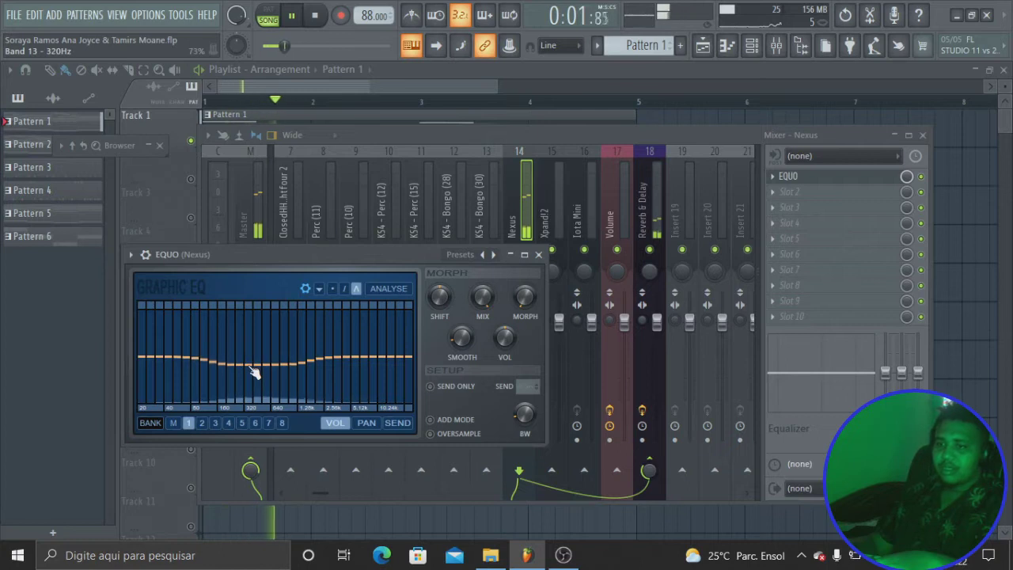
{"action": "mouse_move", "coordinate": [366, 379]}
{"action": "left_mouse_down"}
{"action": "mouse_move", "coordinate": [384, 344]}
{"action": "mouse_move", "coordinate": [362, 360]}
{"action": "left_mouse_up"}
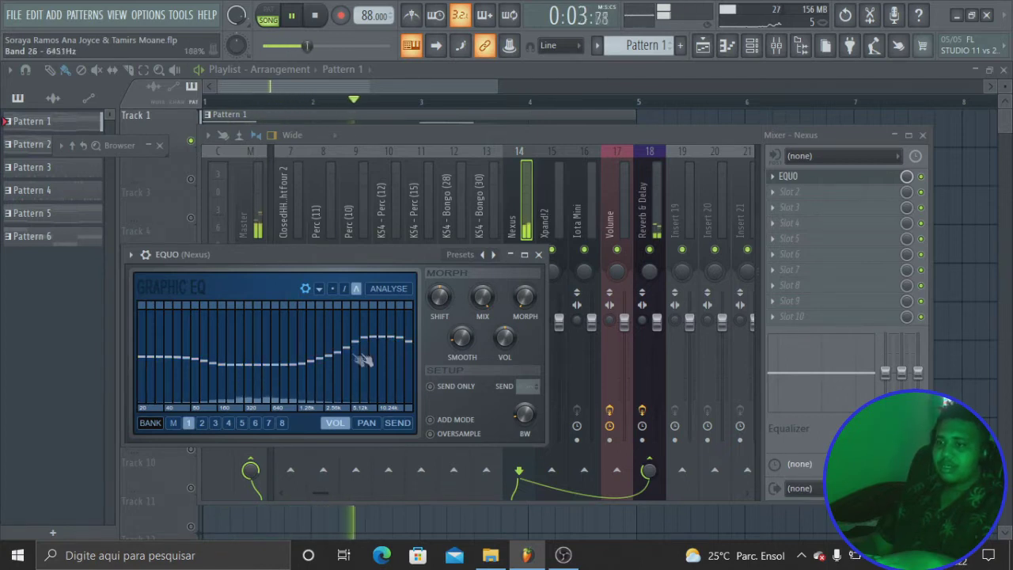
{"action": "left_click", "coordinate": [600, 134]}
{"action": "key", "text": "space"}
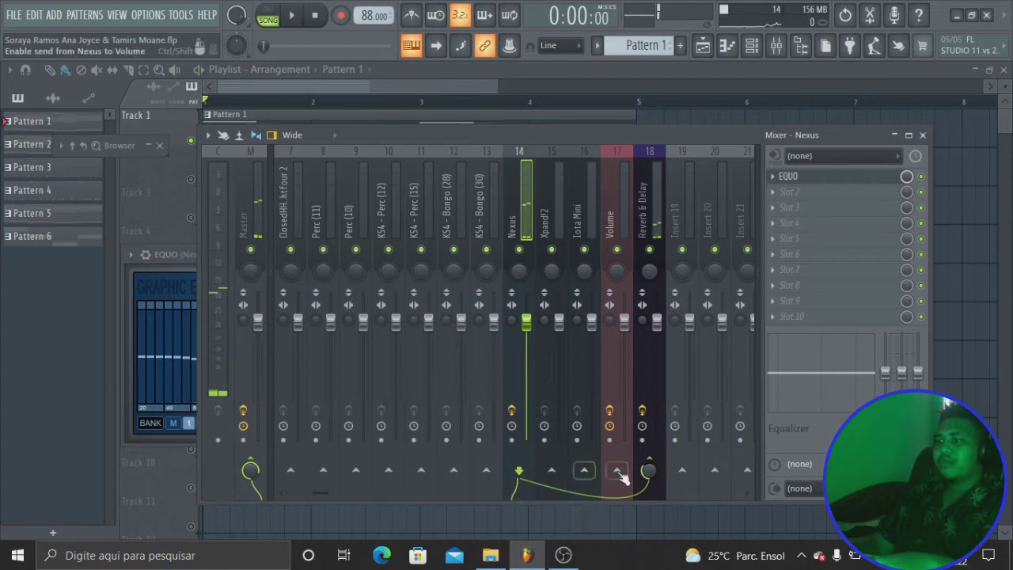
- Enable a send from the Nexus track to the Volume track during playback and save the project
{"action": "key", "text": "space"}
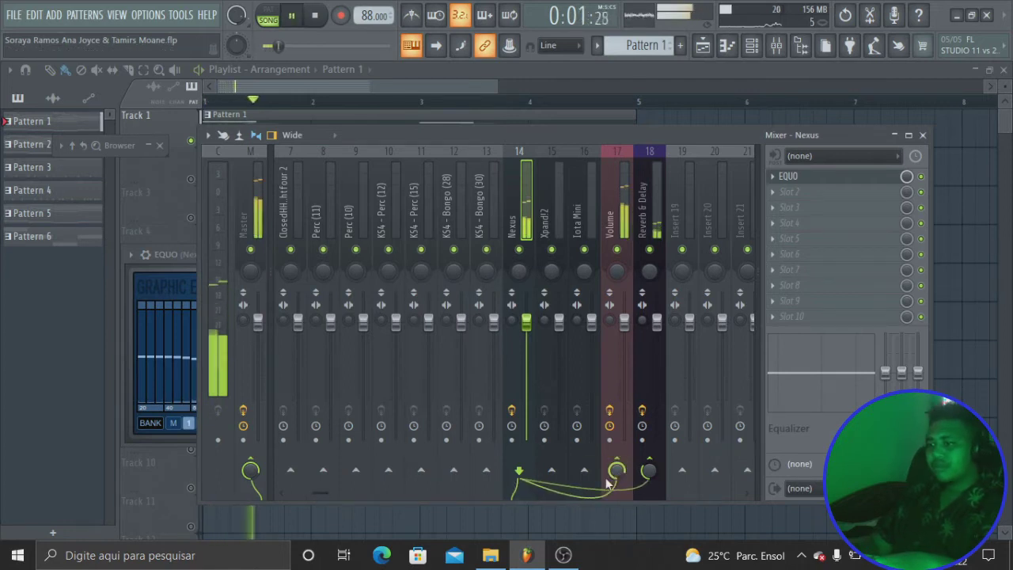
{"action": "key", "text": "ctrl+s"}
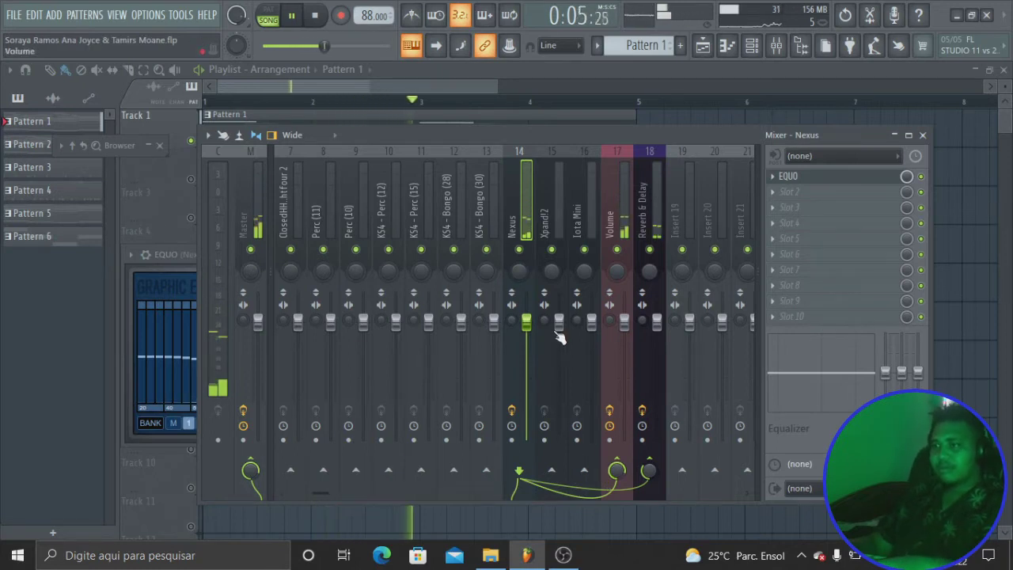
{"action": "key", "text": "space"}
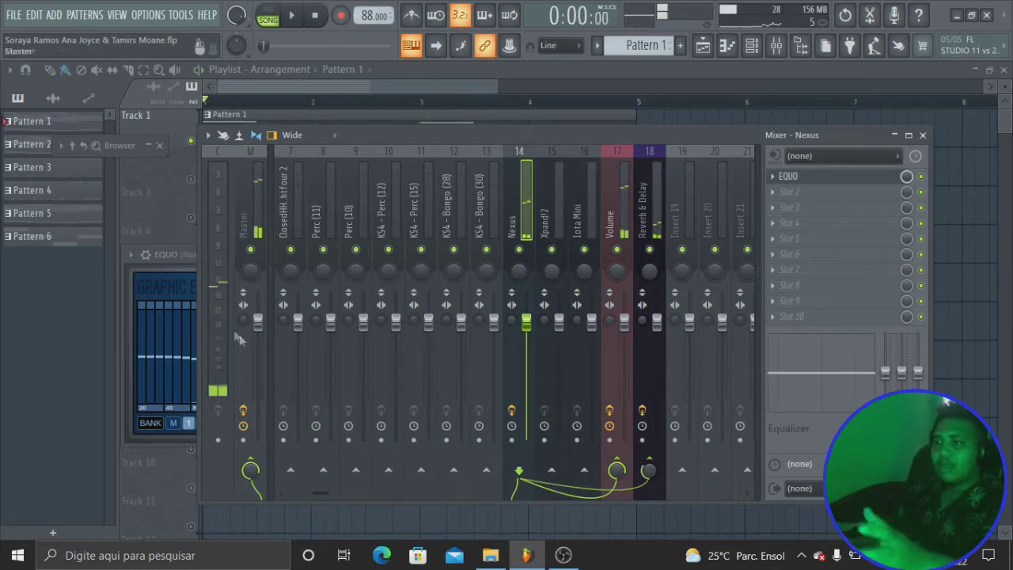
- Mute playlist Track 1, unmute Track 2 and play it back to hear Pattern 2 alone
{"action": "key", "text": "F9"}
{"action": "left_click", "coordinate": [190, 141]}
{"action": "left_click", "coordinate": [191, 179]}
{"action": "key", "text": "space"}
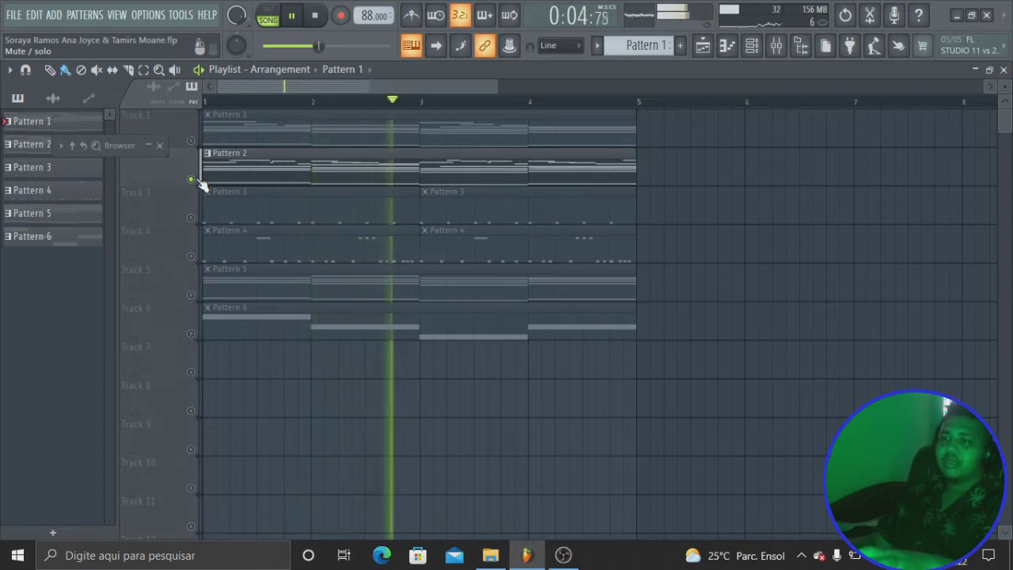
{"action": "key", "text": "space"}
- Mute playlist Track 2, start playback with Track 3 and bring in Tracks 4 and 5
{"action": "left_click", "coordinate": [190, 178]}
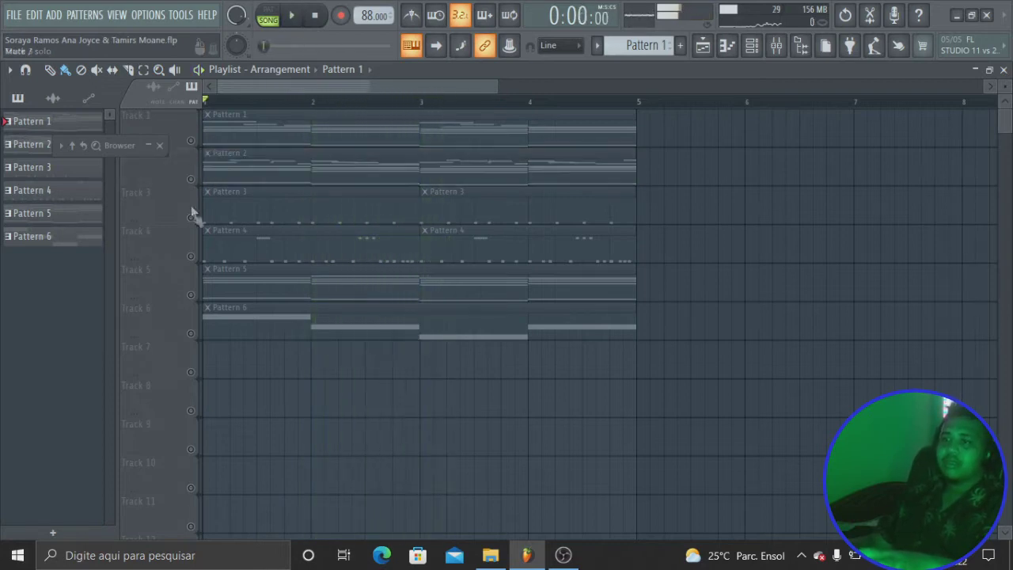
{"action": "left_click", "coordinate": [190, 217]}
{"action": "key", "text": "space"}
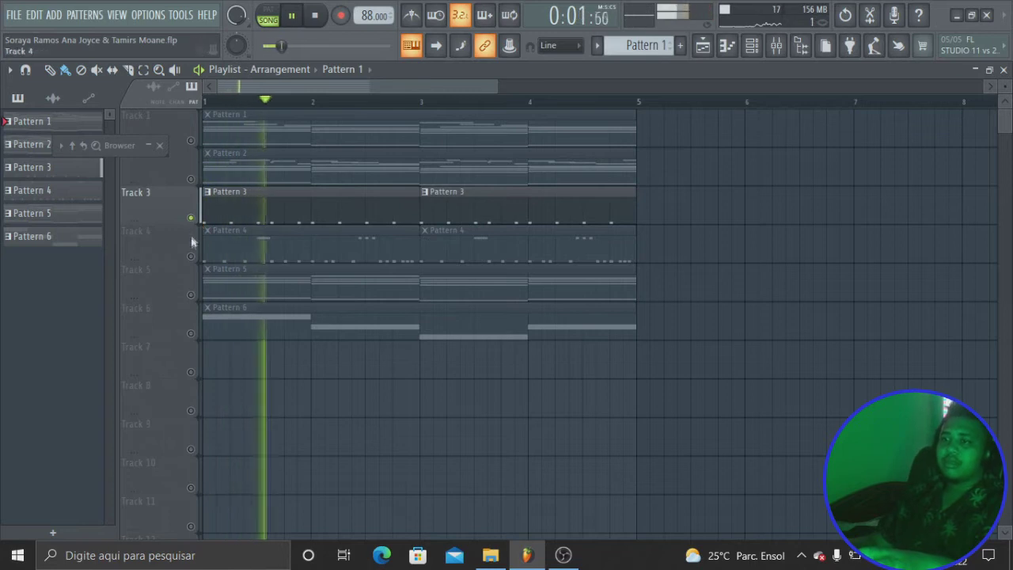
{"action": "left_click", "coordinate": [190, 256]}
{"action": "left_click", "coordinate": [192, 295]}
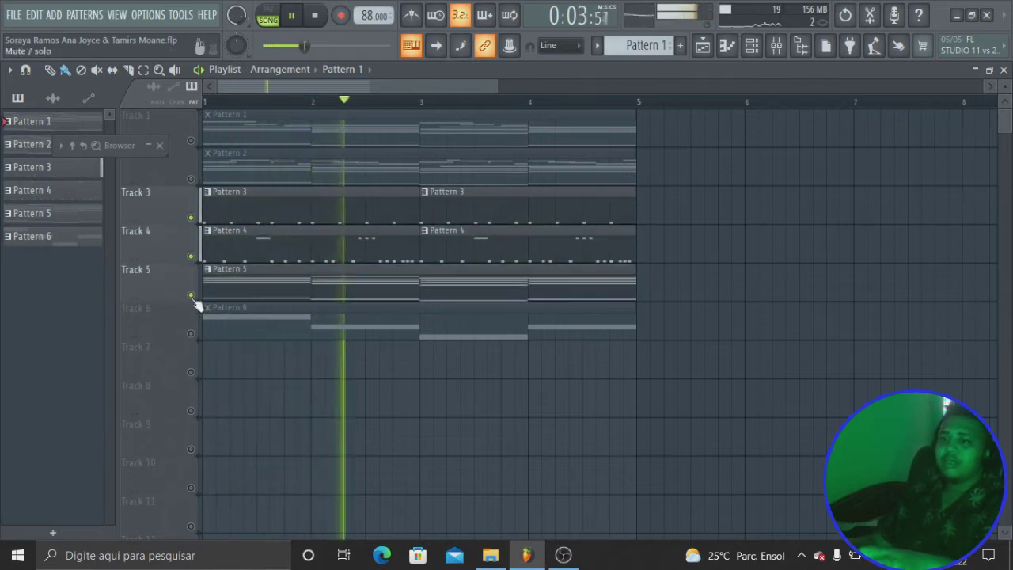
- Stop playback and select the Iota Mini channel in the channel rack
{"action": "left_click", "coordinate": [777, 49]}
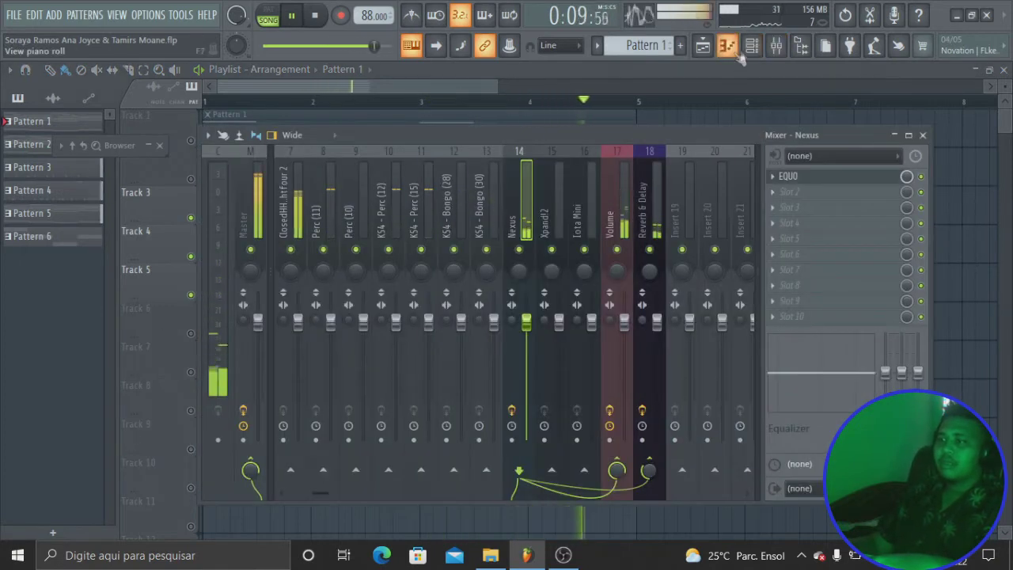
{"action": "left_click", "coordinate": [751, 45]}
{"action": "key", "text": "space"}
{"action": "left_click", "coordinate": [422, 472]}
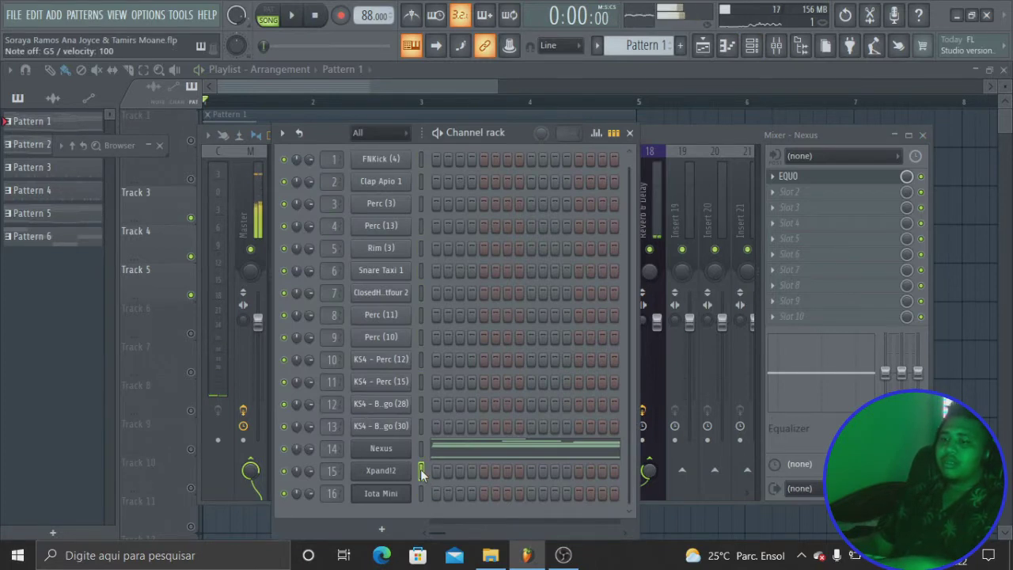
{"action": "left_click", "coordinate": [421, 494]}
{"action": "left_click", "coordinate": [689, 128]}
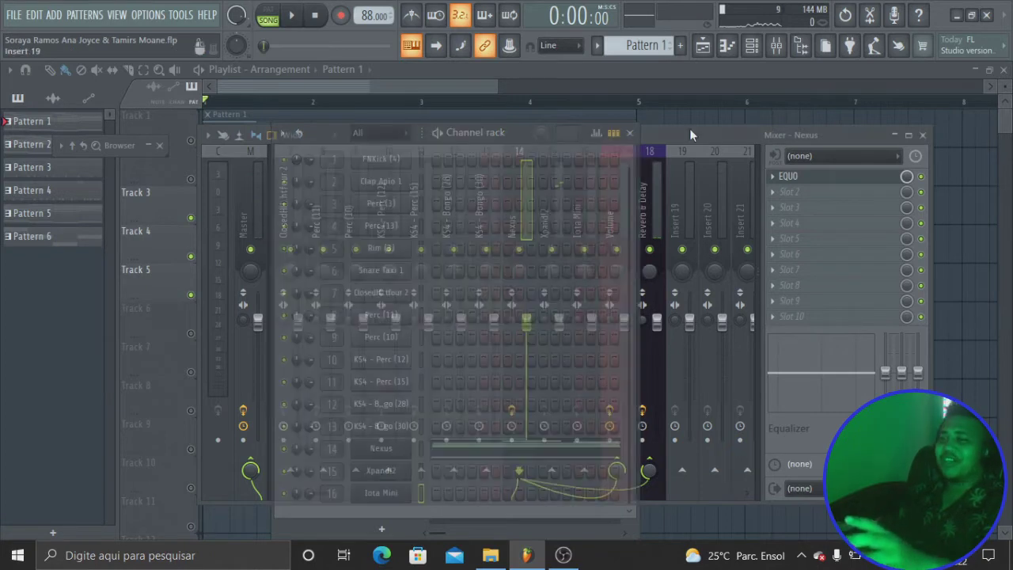
- Select the Iota Mini mixer track, enable its send to the Volume track and check it with playback
{"action": "key", "text": "space"}
{"action": "left_click", "coordinate": [579, 220]}
{"action": "key", "text": "space"}
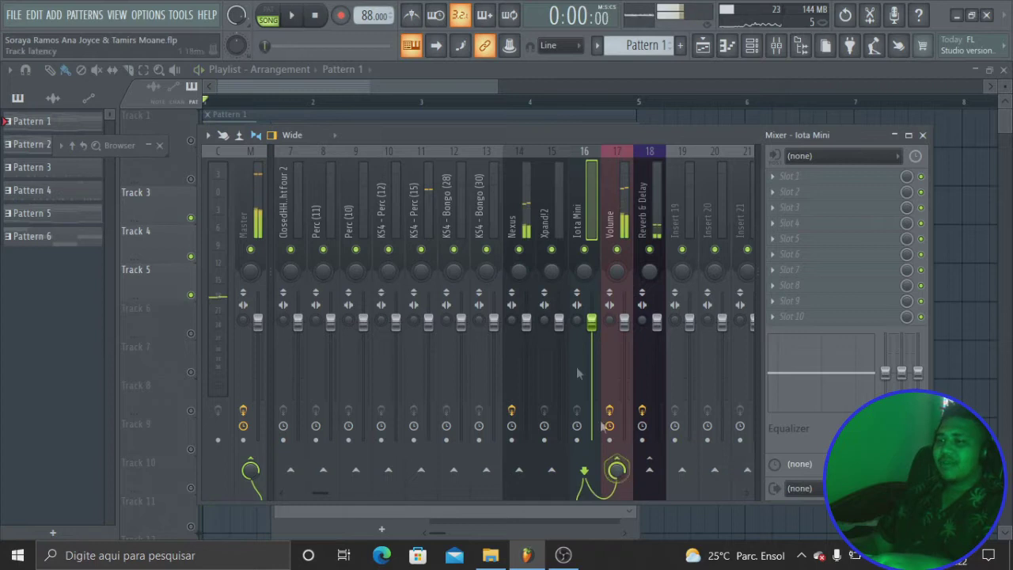
{"action": "key", "text": "space"}
- Unmute playlist Track 6 and play it together with Tracks 3, 4 and 5
{"action": "key", "text": "F9"}
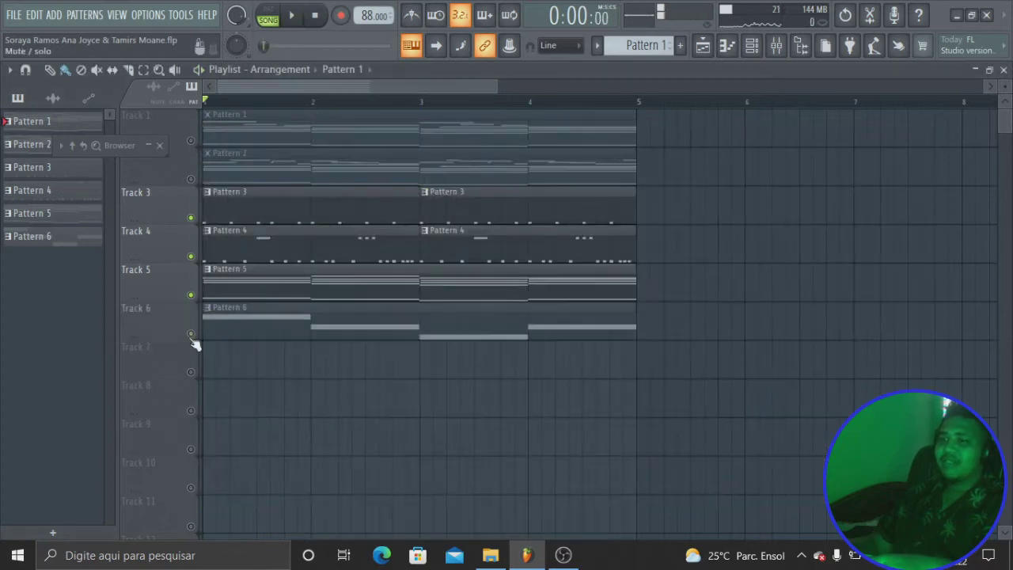
{"action": "key", "text": "space"}
{"action": "key", "text": "F9"}
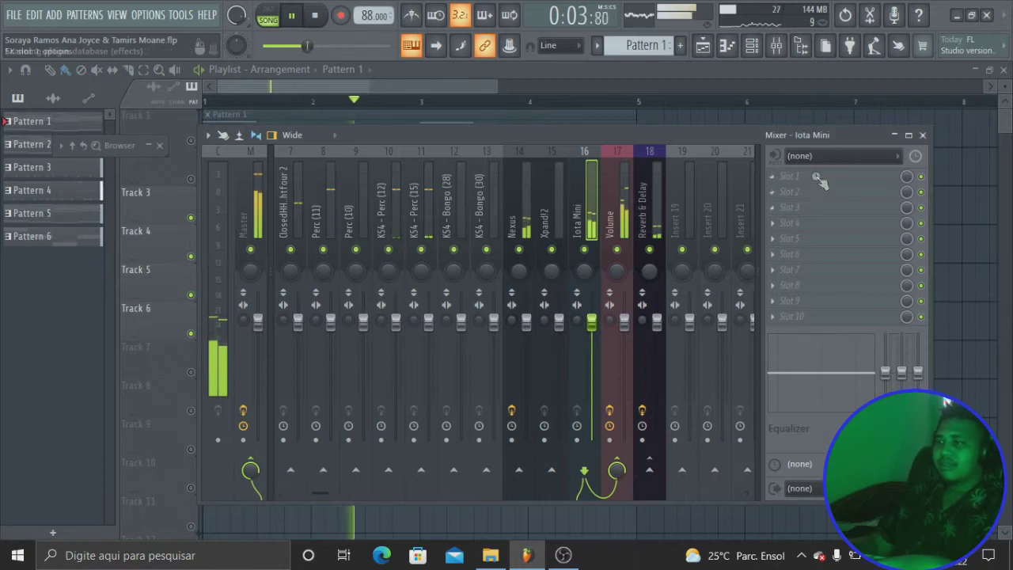
- Load EQUO into slot 1 of the Iota Mini track and reduce its low-frequency bands
{"action": "key", "text": "F8"}
{"action": "left_click_drag", "start_coordinate": [372, 119], "coordinate": [788, 175]}
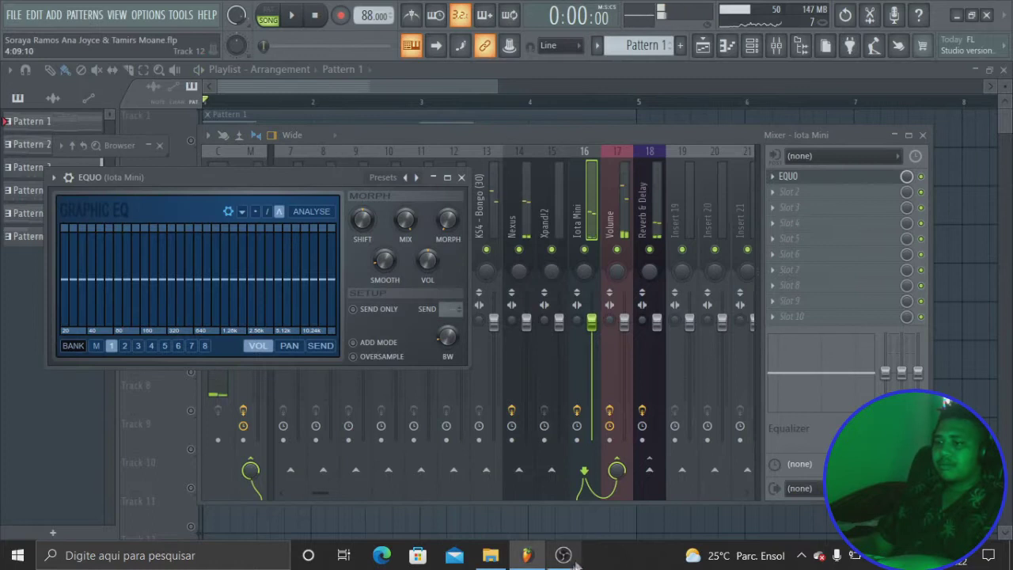
{"action": "left_click", "coordinate": [563, 555]}
{"action": "left_click", "coordinate": [564, 555]}
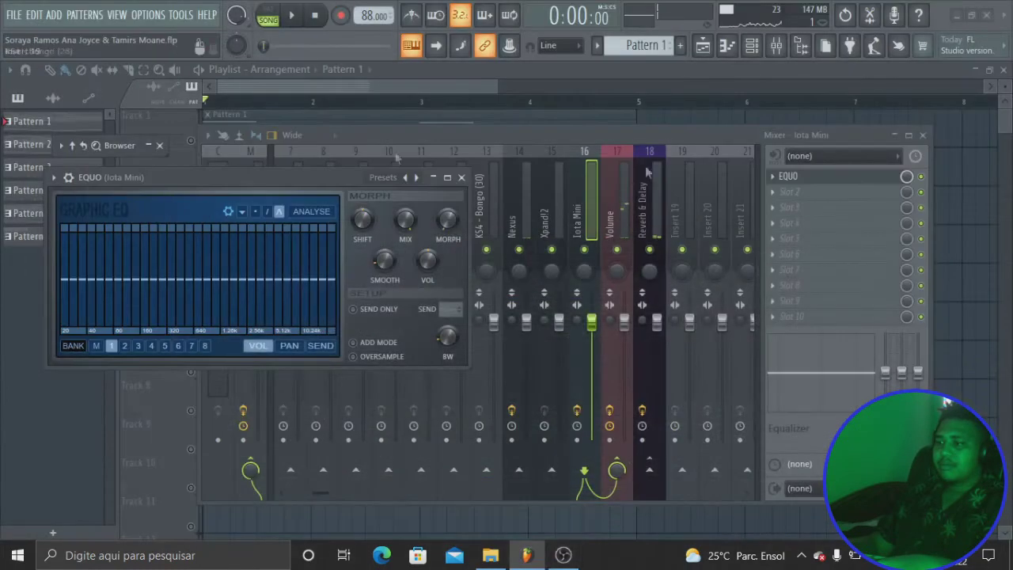
{"action": "mouse_move", "coordinate": [149, 298]}
{"action": "left_mouse_down"}
{"action": "mouse_move", "coordinate": [82, 309]}
{"action": "mouse_move", "coordinate": [113, 315]}
{"action": "left_mouse_up"}
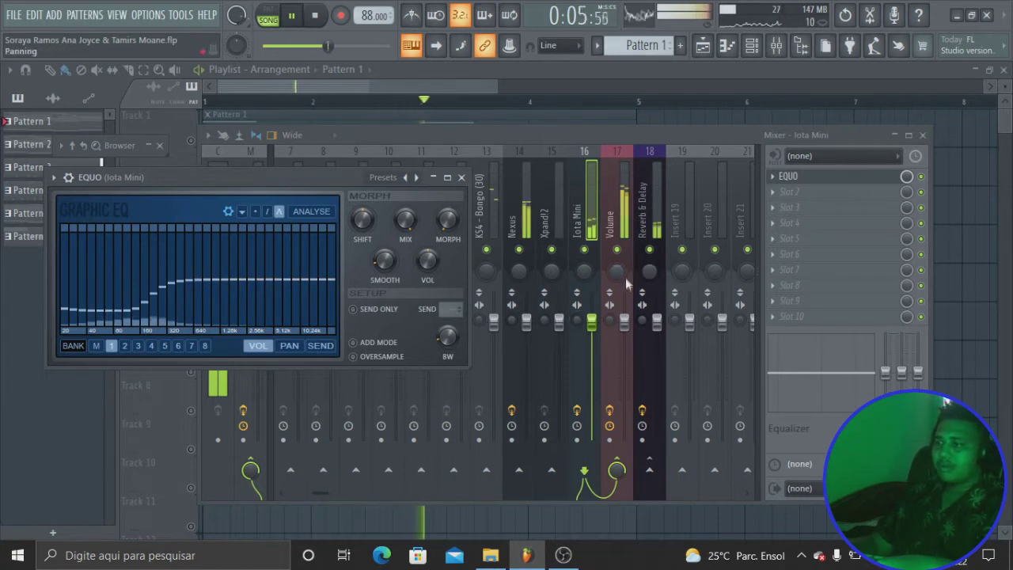
- Set the Iota Mini send to Volume to 125%, and try the Volume fader higher before restoring its original level
{"action": "left_click", "coordinate": [618, 475]}
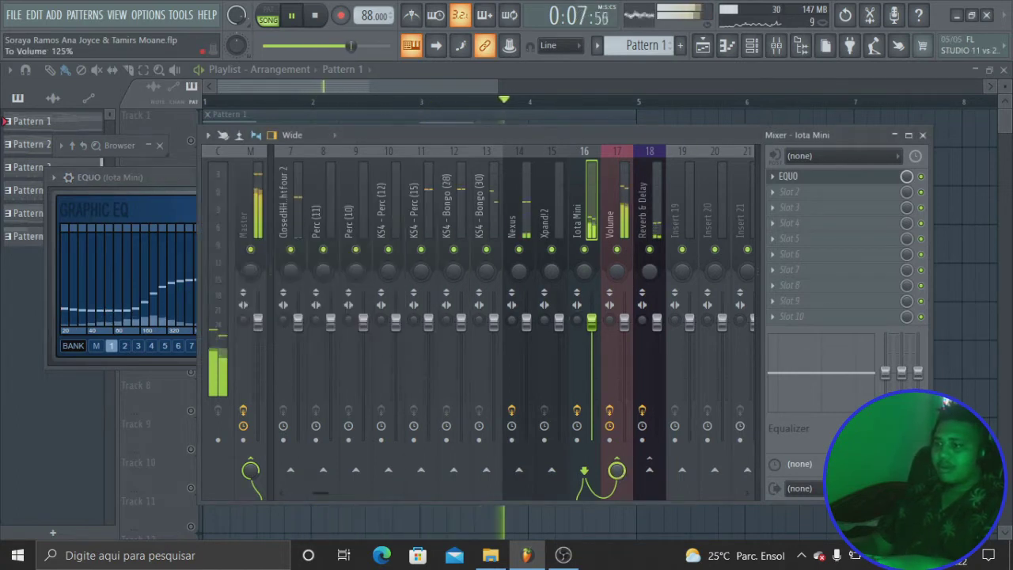
{"action": "left_click", "coordinate": [625, 299]}
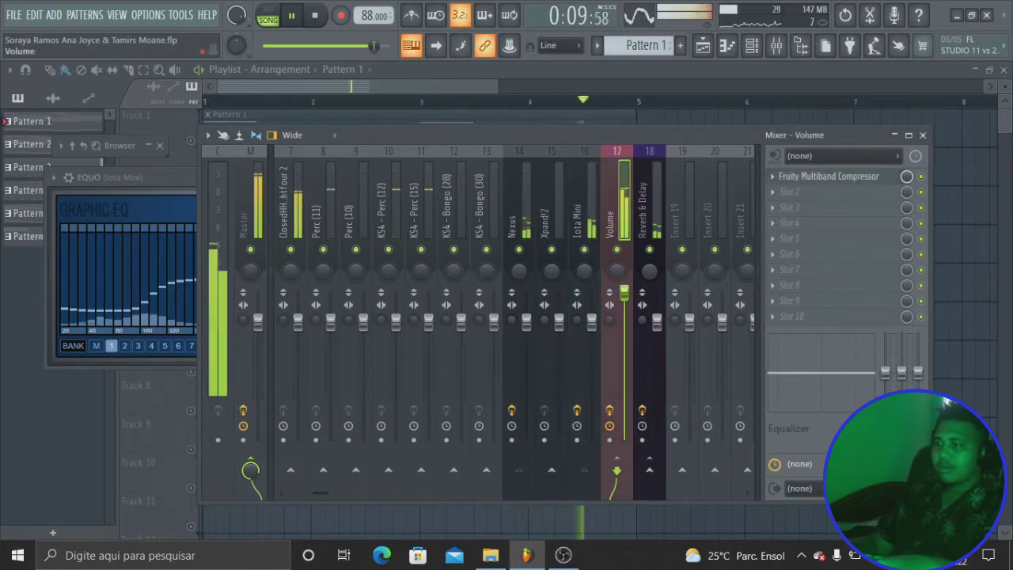
{"action": "left_click_drag", "start_coordinate": [625, 299], "coordinate": [624, 322]}
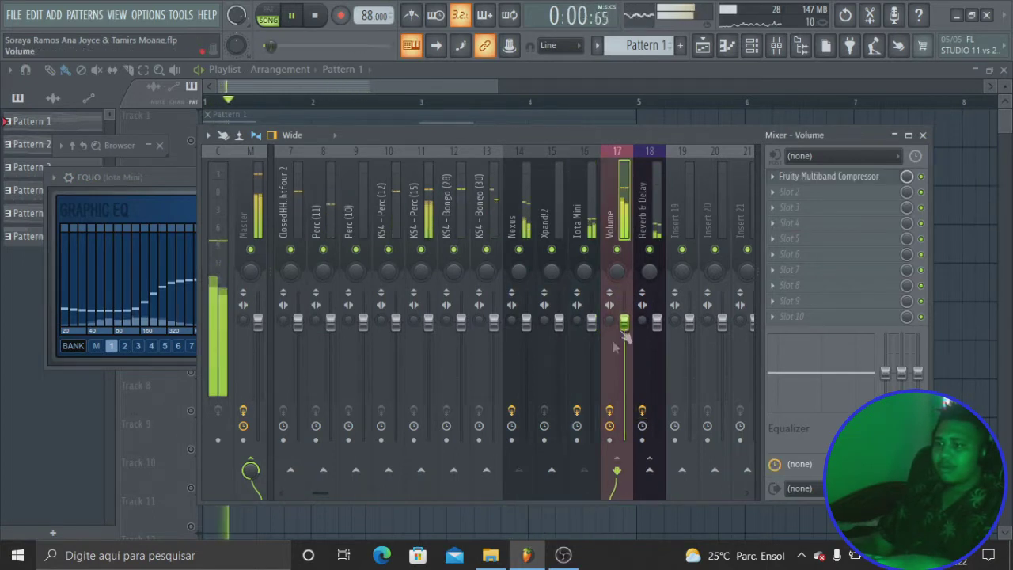
{"action": "left_click", "coordinate": [582, 212]}
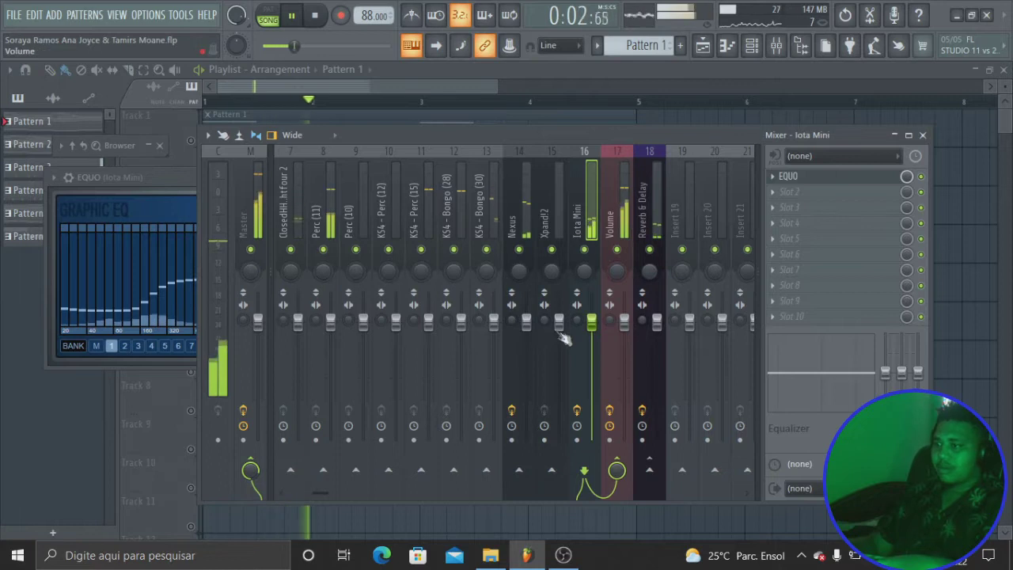
{"action": "key", "text": "space"}
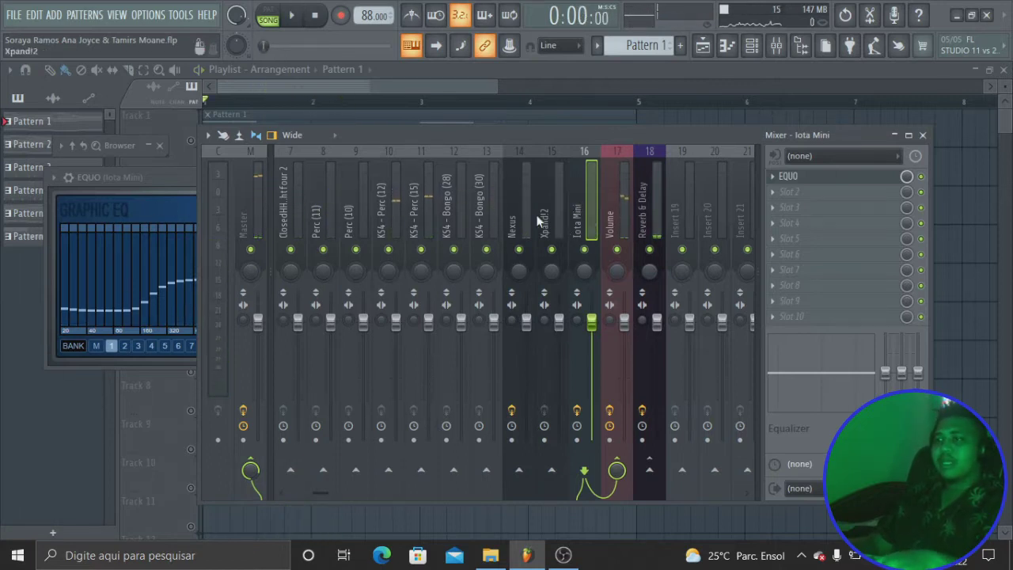
- Reopen EQUO on the Iota Mini track and try boosting its low bands during playback
{"action": "left_click", "coordinate": [541, 220]}
{"action": "left_click", "coordinate": [580, 208]}
{"action": "left_click", "coordinate": [855, 177]}
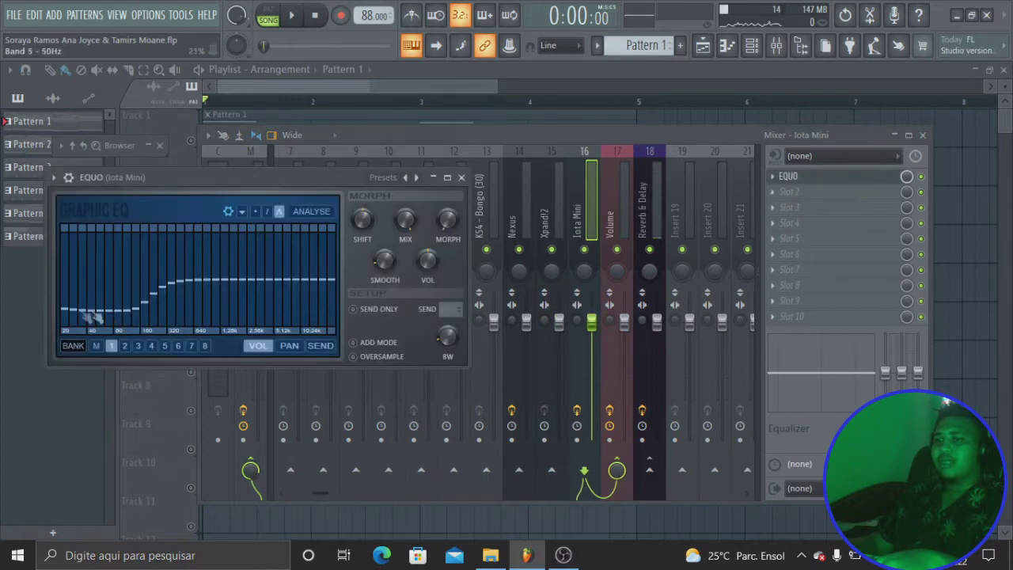
{"action": "key", "text": "space"}
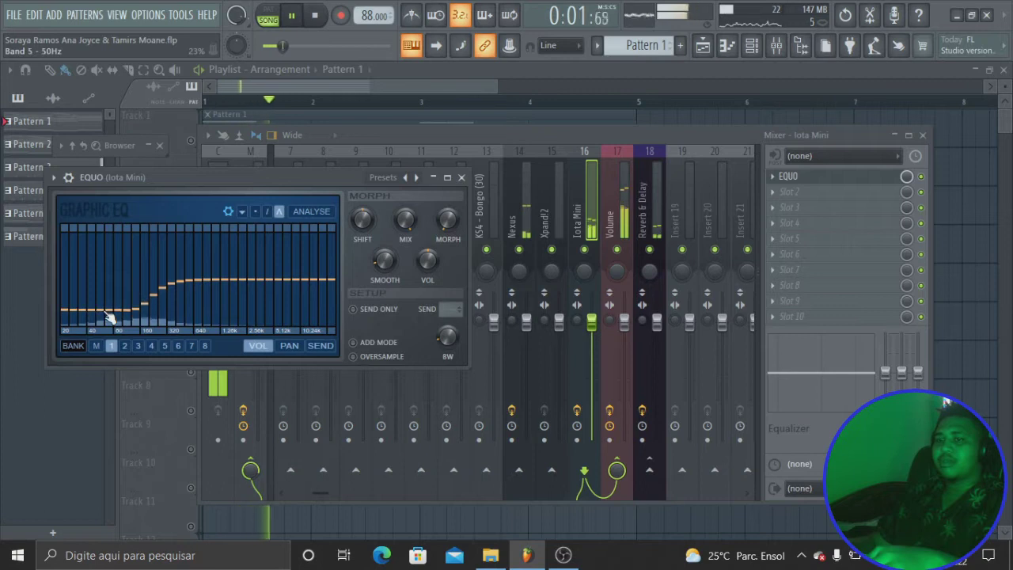
{"action": "mouse_move", "coordinate": [119, 317]}
{"action": "left_mouse_down"}
{"action": "mouse_move", "coordinate": [72, 237]}
{"action": "mouse_move", "coordinate": [170, 234]}
{"action": "mouse_move", "coordinate": [238, 278]}
{"action": "left_mouse_up"}
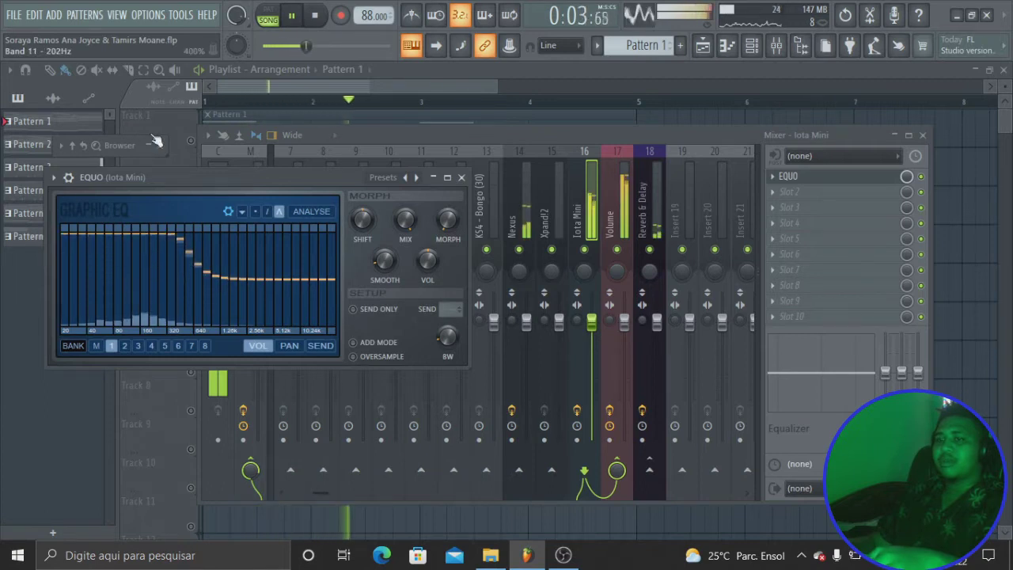
{"action": "key", "text": "space"}
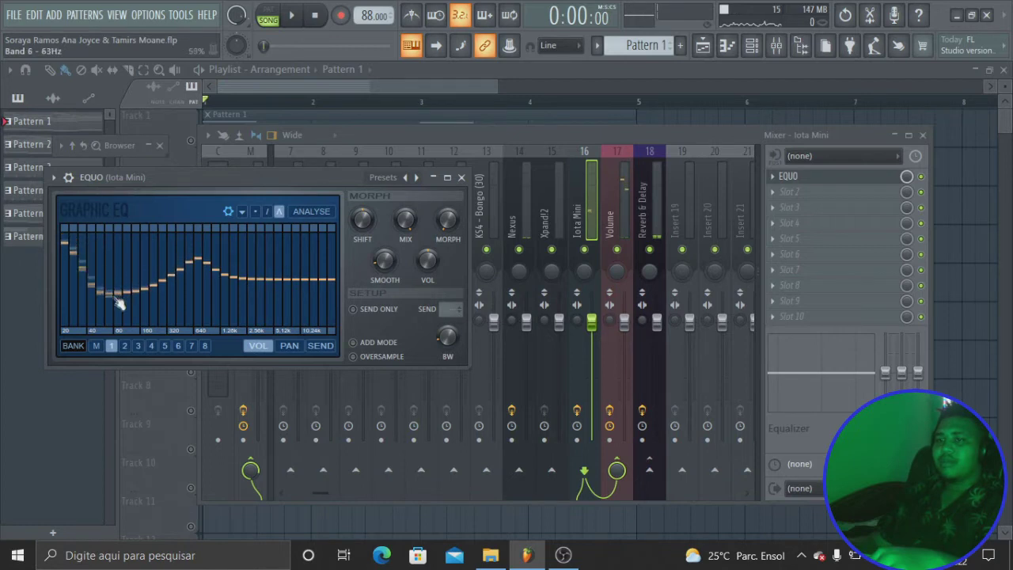
- Reshape the Iota Mini EQUO curve during playback with deeply cut lows and slightly raised mids
{"action": "key", "text": "space"}
{"action": "left_click_drag", "start_coordinate": [86, 309], "coordinate": [123, 316]}
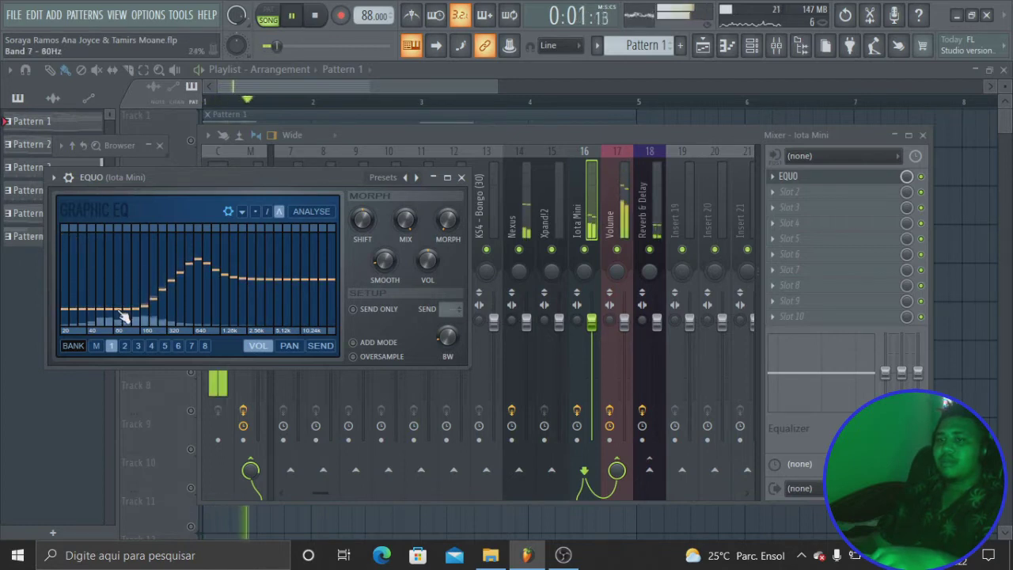
{"action": "left_click_drag", "start_coordinate": [181, 278], "coordinate": [167, 285]}
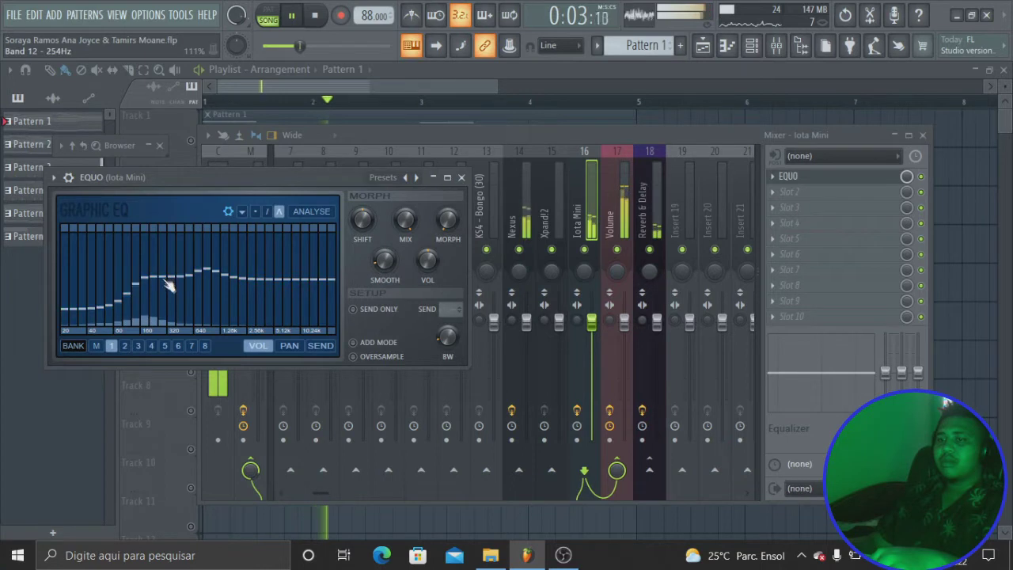
{"action": "left_click_drag", "start_coordinate": [113, 313], "coordinate": [92, 318]}
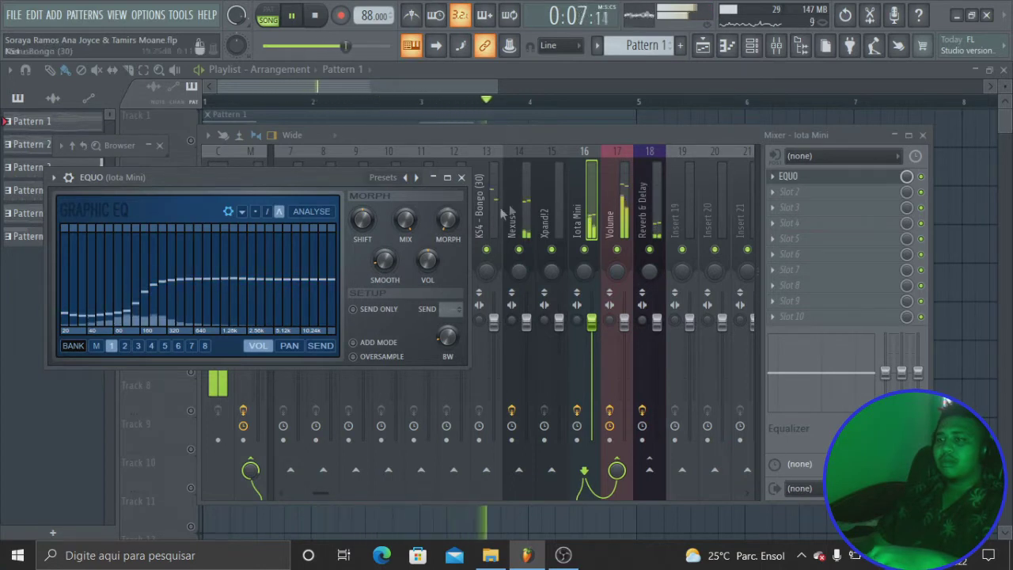
{"action": "left_click_drag", "start_coordinate": [79, 313], "coordinate": [188, 287]}
{"action": "left_click_drag", "start_coordinate": [117, 293], "coordinate": [233, 280]}
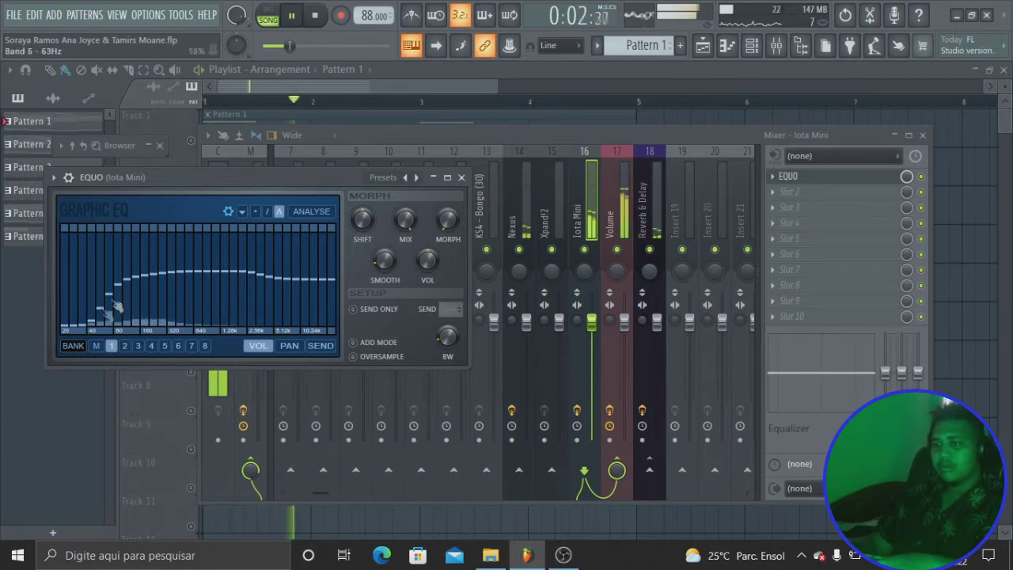
{"action": "key", "text": "space"}
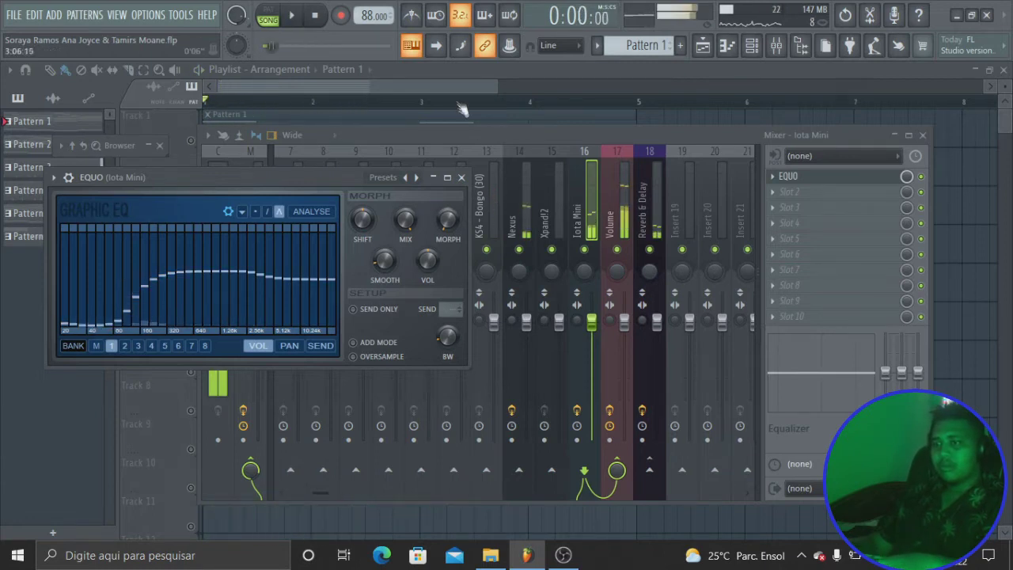
- Return to the playlist, briefly play the arrangement and unmute all its tracks
{"action": "left_click", "coordinate": [453, 88]}
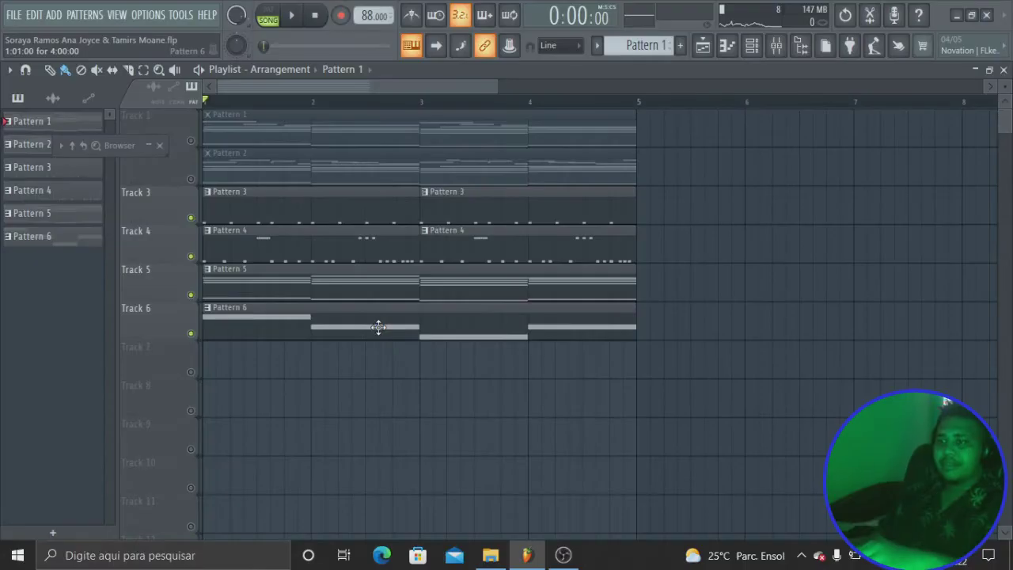
{"action": "key", "text": "space"}
{"action": "key", "text": "space"}
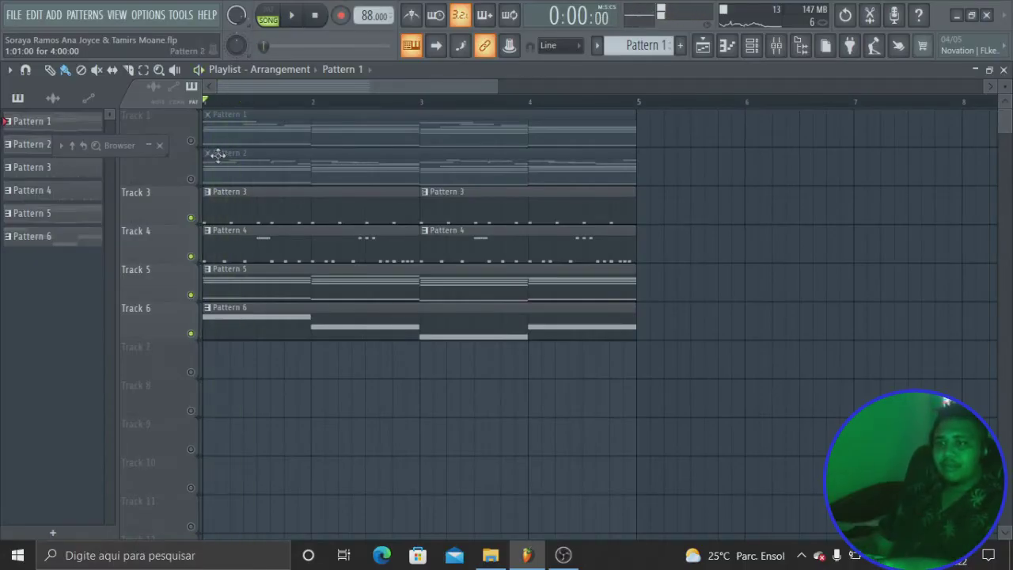
{"action": "left_click", "coordinate": [198, 145]}
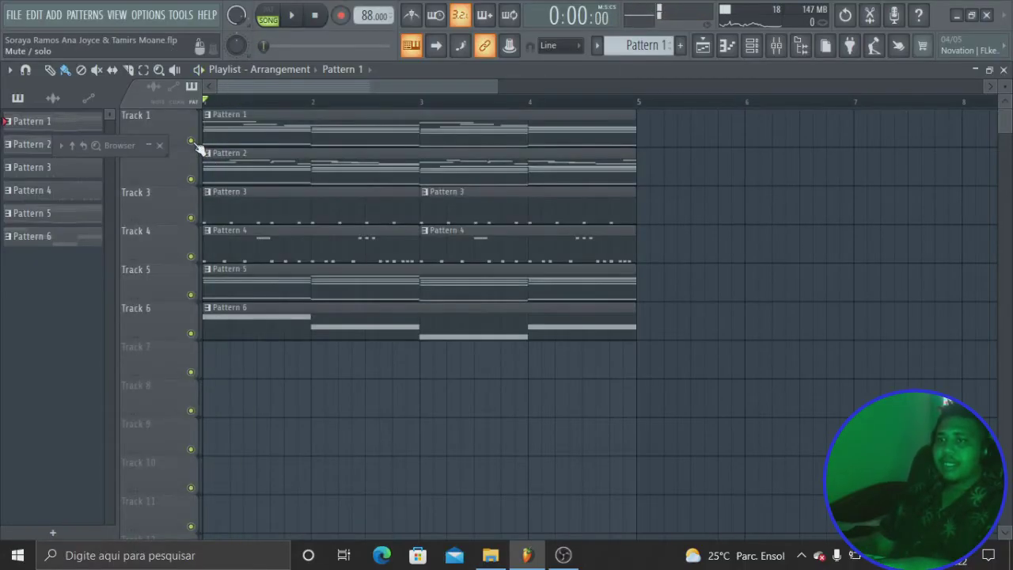
- Adjust the stereo separation of the Master mixer track
{"action": "left_click", "coordinate": [778, 48]}
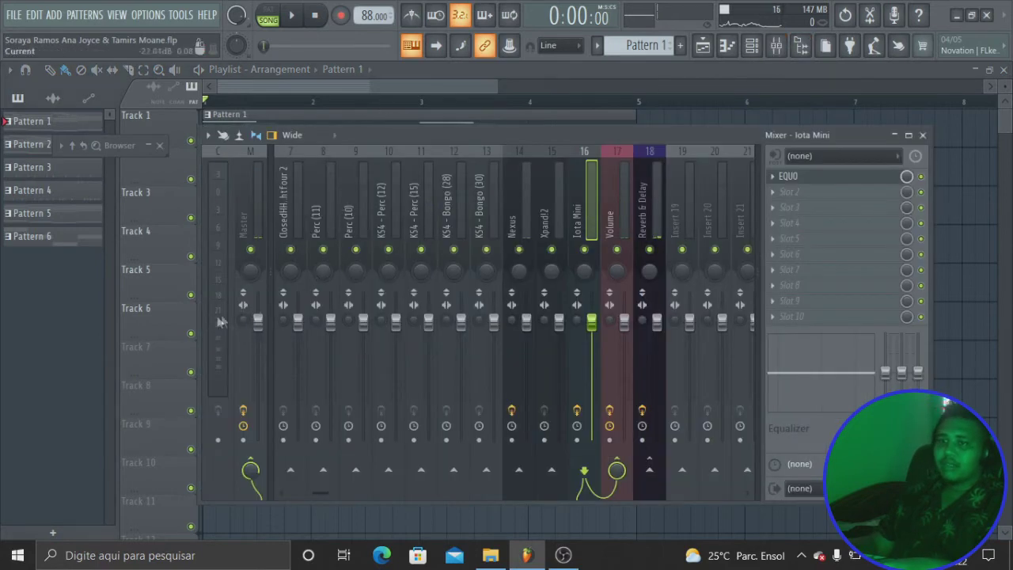
{"action": "left_click", "coordinate": [241, 319]}
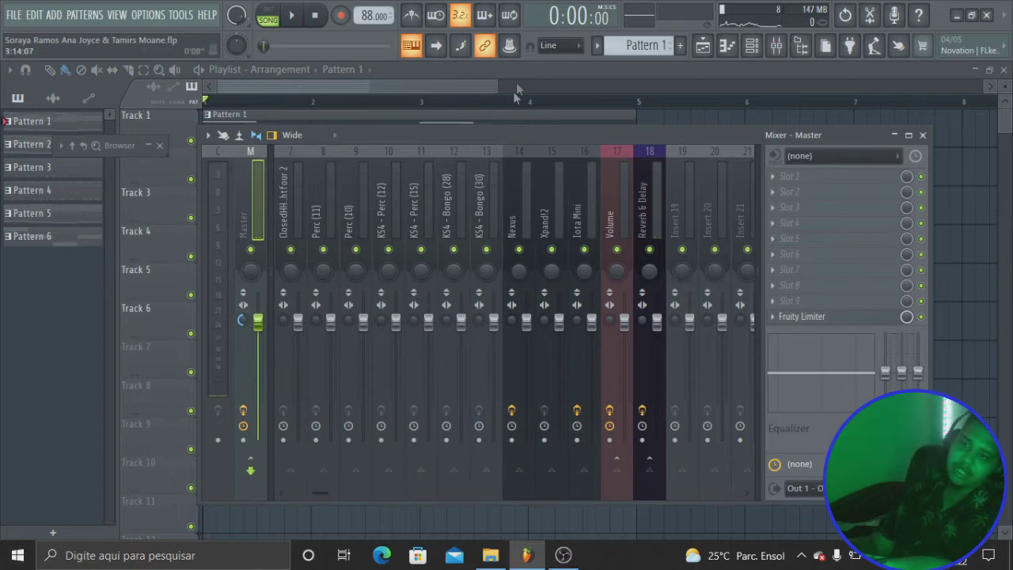
- Mute playlist Tracks 1 and 2 and play the remaining tracks while checking the mixer levels
{"action": "key", "text": "F9"}
{"action": "left_click", "coordinate": [190, 179]}
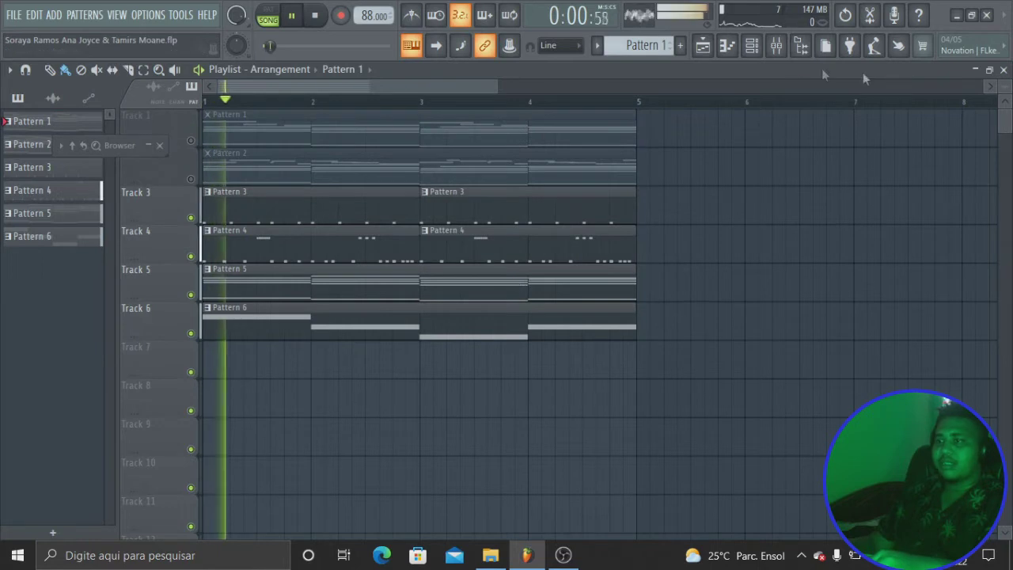
{"action": "left_click", "coordinate": [776, 45]}
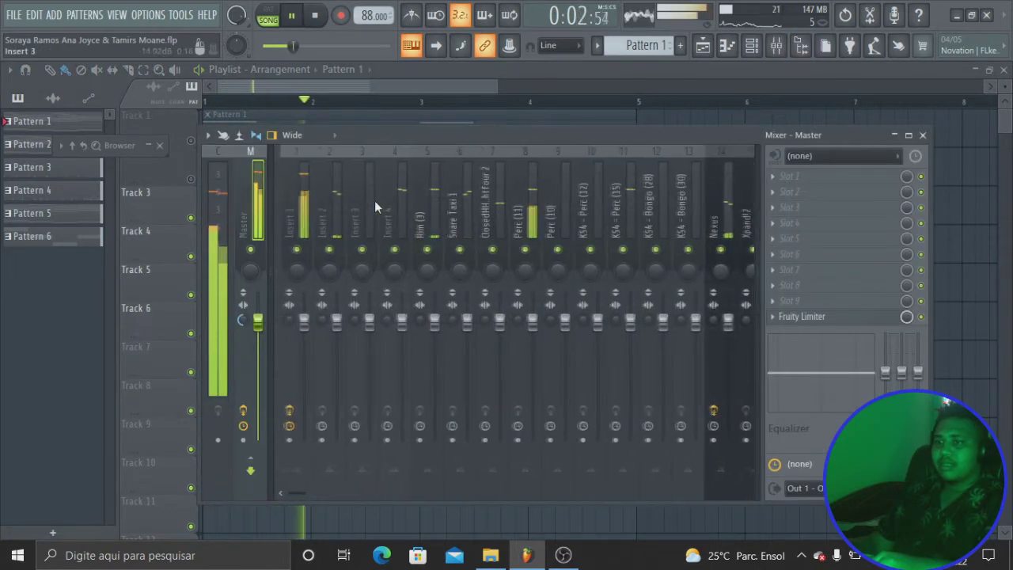
{"action": "key", "text": "space"}
- Route the Insert 2, Insert 3 and Insert 4 mixer tracks to the Volume track
{"action": "left_click", "coordinate": [331, 215]}
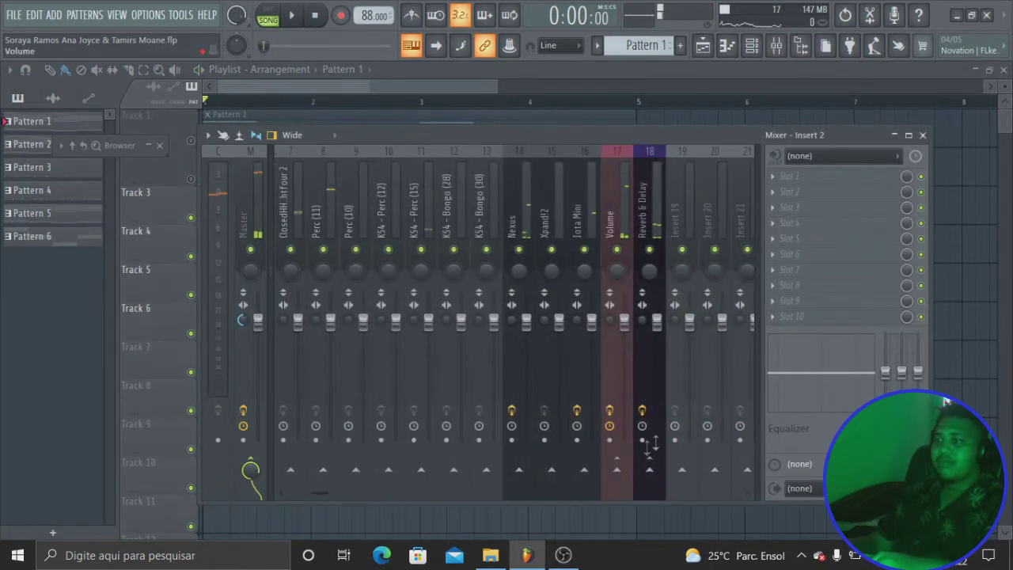
{"action": "scroll", "coordinate": [363, 215], "scroll_direction": "up", "scroll_amount": 3}
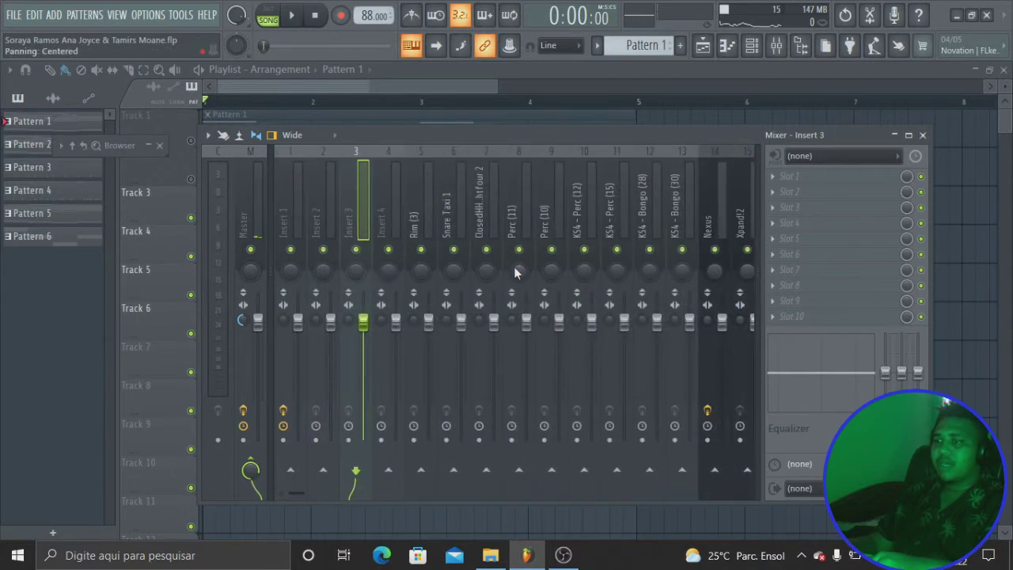
{"action": "scroll", "coordinate": [537, 202], "scroll_direction": "down", "scroll_amount": 5}
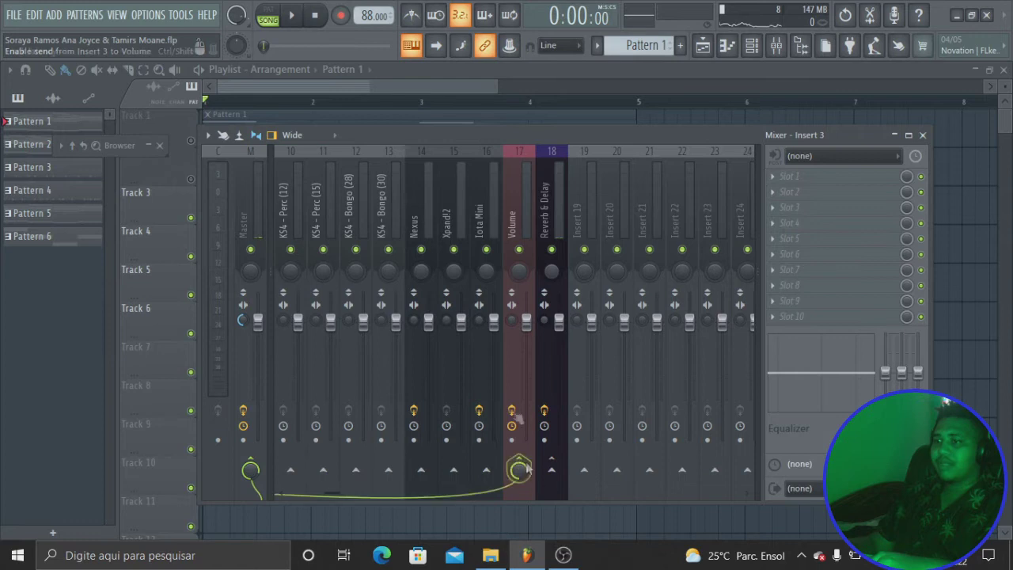
{"action": "scroll", "coordinate": [498, 237], "scroll_direction": "up", "scroll_amount": 5}
{"action": "scroll", "coordinate": [393, 204], "scroll_direction": "down", "scroll_amount": 5}
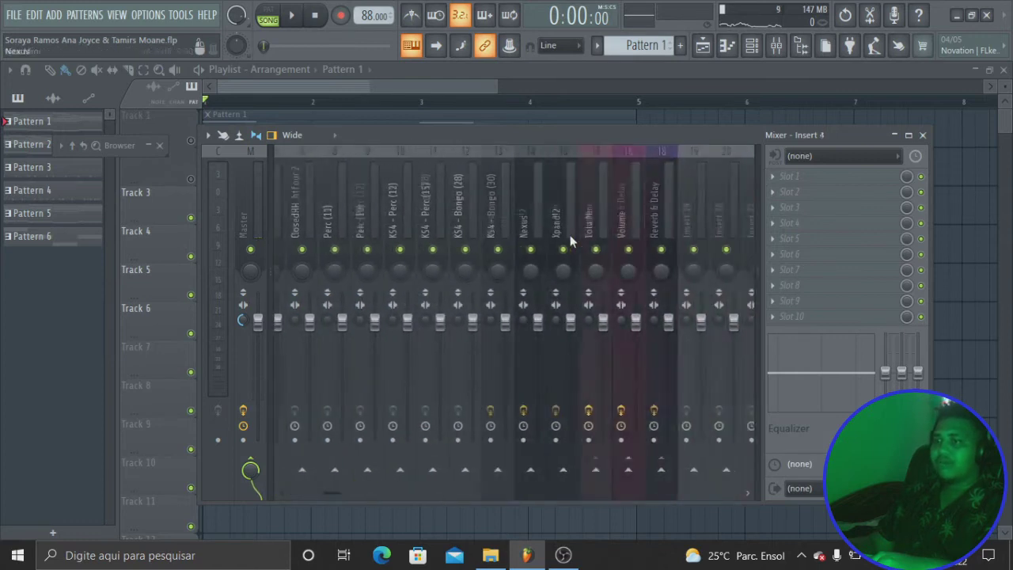
- Route Rim (3), Snare Taxi 1, ClosedHH Eightfour 2 and the remaining percussion tracks through KS4 - Bongo (30) to the Volume track
{"action": "scroll", "coordinate": [521, 180], "scroll_direction": "up", "scroll_amount": 5}
{"action": "left_click", "coordinate": [427, 207]}
{"action": "scroll", "coordinate": [550, 231], "scroll_direction": "down", "scroll_amount": 5}
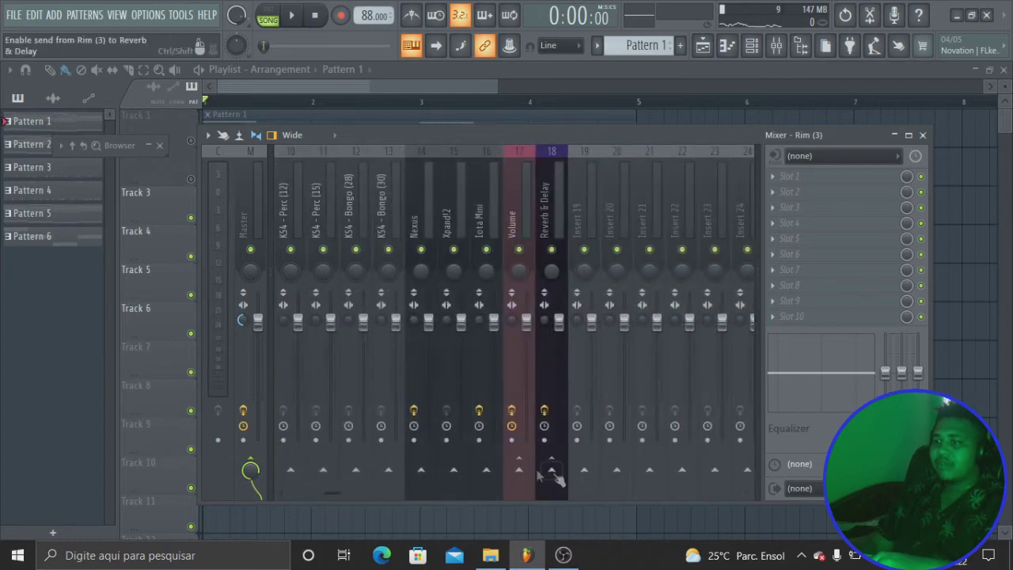
{"action": "scroll", "coordinate": [475, 238], "scroll_direction": "up", "scroll_amount": 5}
{"action": "left_click", "coordinate": [428, 208]}
{"action": "scroll", "coordinate": [538, 215], "scroll_direction": "down", "scroll_amount": 3}
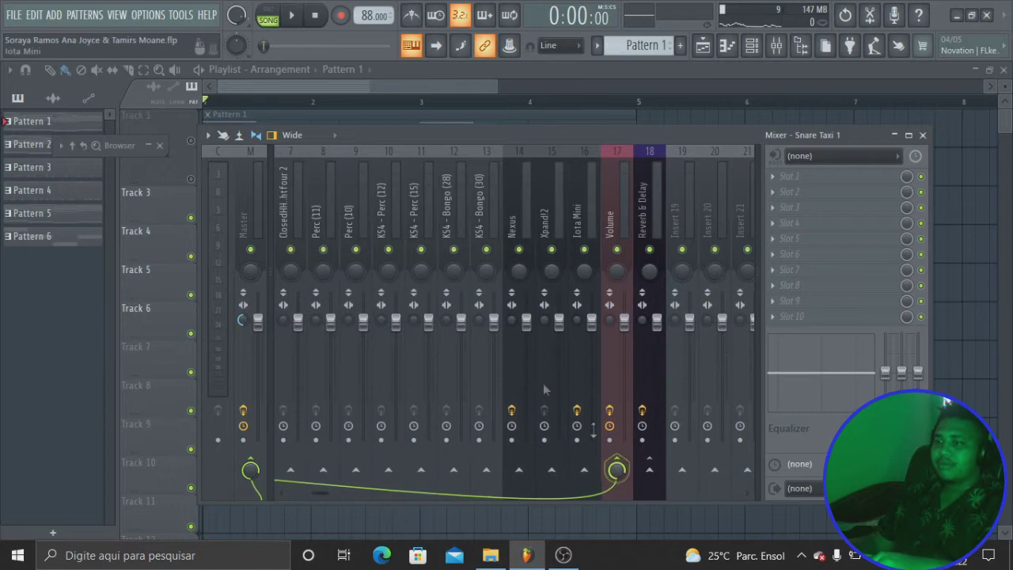
{"action": "scroll", "coordinate": [543, 383], "scroll_direction": "up", "scroll_amount": 3}
{"action": "left_click", "coordinate": [493, 210]}
{"action": "scroll", "coordinate": [493, 213], "scroll_direction": "down", "scroll_amount": 3}
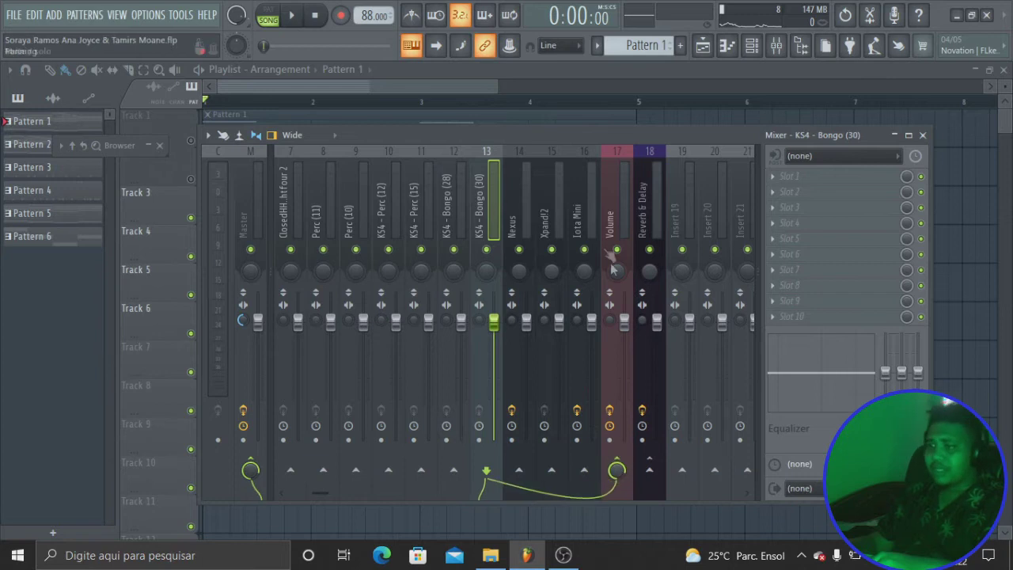
- Play the arrangement with the mixer open and lower the volume of Insert 4 to about 75%
{"action": "key", "text": "F9"}
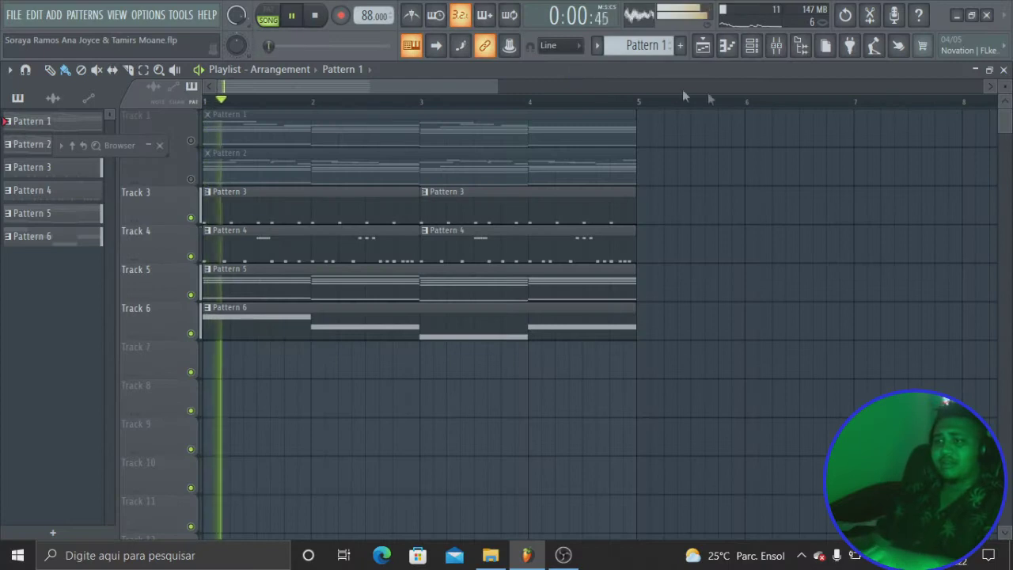
{"action": "left_click", "coordinate": [776, 45]}
{"action": "left_click_drag", "start_coordinate": [569, 133], "coordinate": [669, 127]}
{"action": "scroll", "coordinate": [524, 182], "scroll_direction": "up", "scroll_amount": 6}
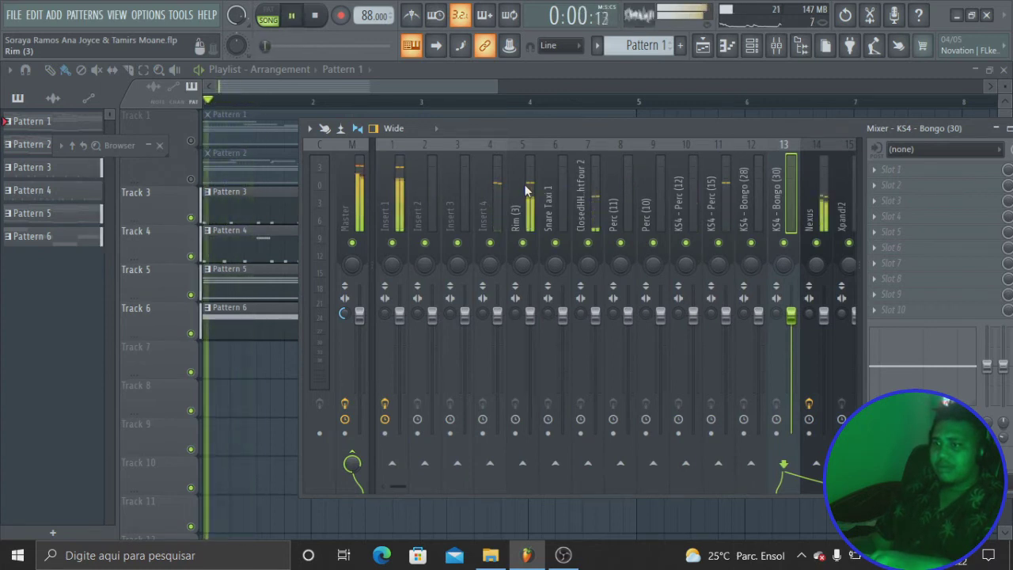
{"action": "left_click_drag", "start_coordinate": [497, 315], "coordinate": [500, 351]}
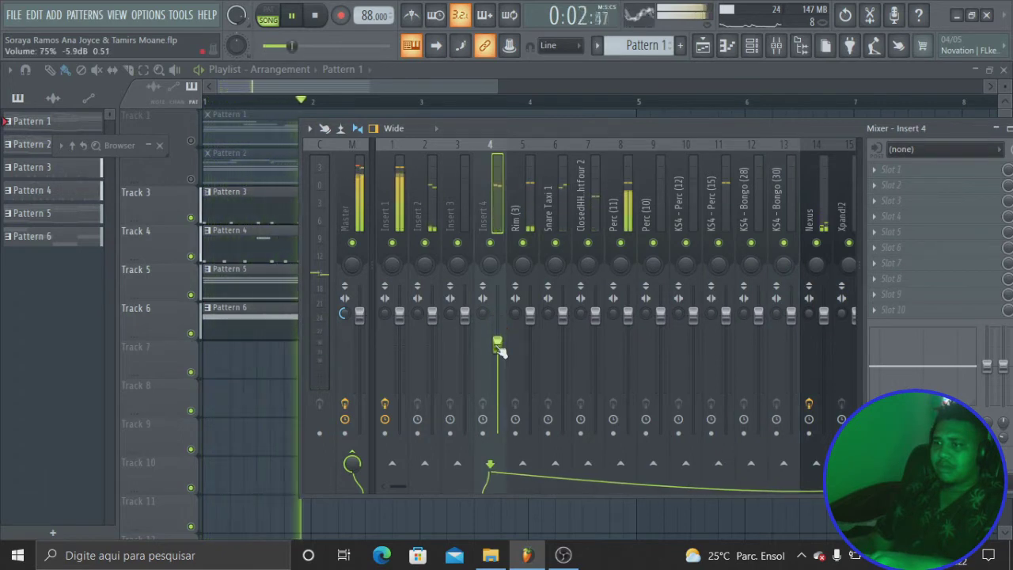
- Restart playback and lower the volume of the Snare Taxi 1 mixer track
{"action": "key", "text": "space"}
{"action": "key", "text": "space"}
{"action": "left_click_drag", "start_coordinate": [563, 315], "coordinate": [563, 354]}
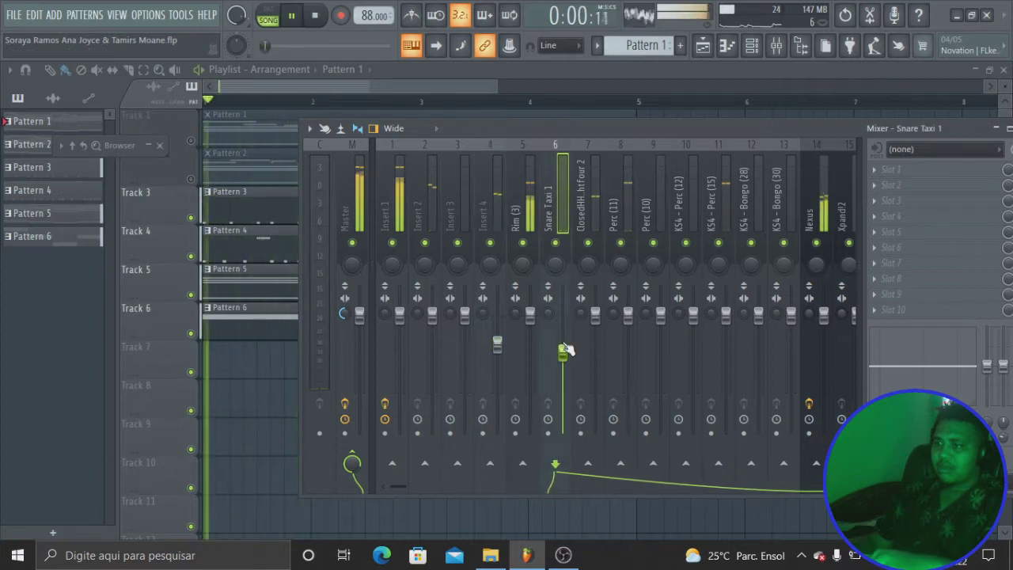
- Lower the volumes of the KS4 - Perc (12) and KS4 - Bongo (28) mixer tracks during playback
{"action": "left_click", "coordinate": [586, 205]}
{"action": "scroll", "coordinate": [593, 204], "scroll_direction": "down", "scroll_amount": 3}
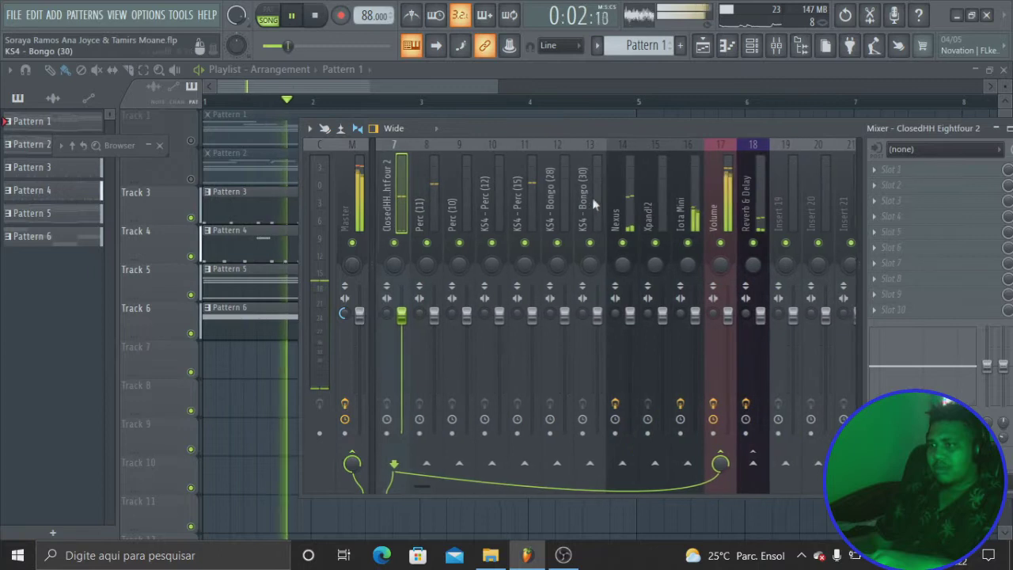
{"action": "left_click", "coordinate": [493, 216]}
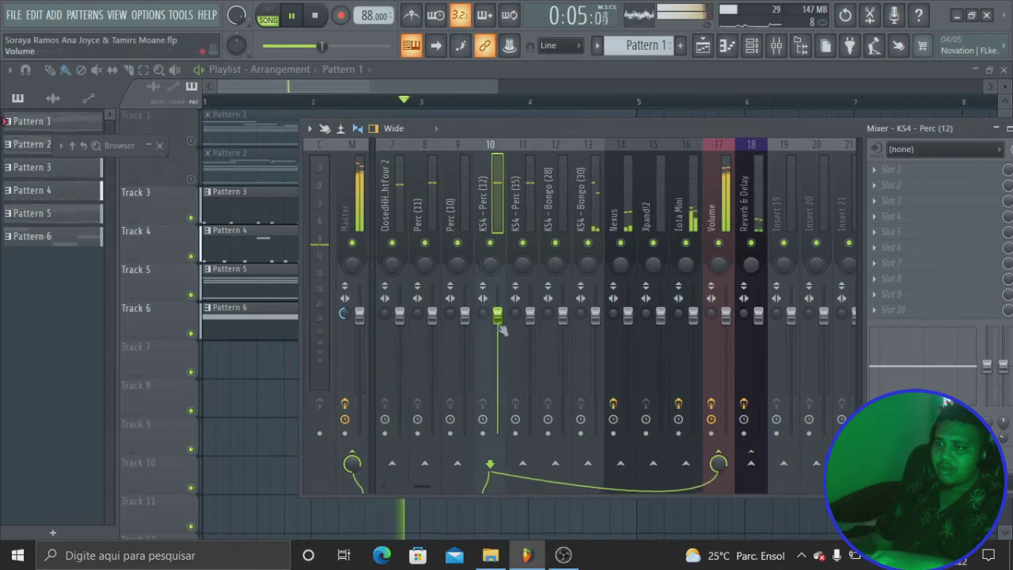
{"action": "left_click_drag", "start_coordinate": [561, 315], "coordinate": [561, 325]}
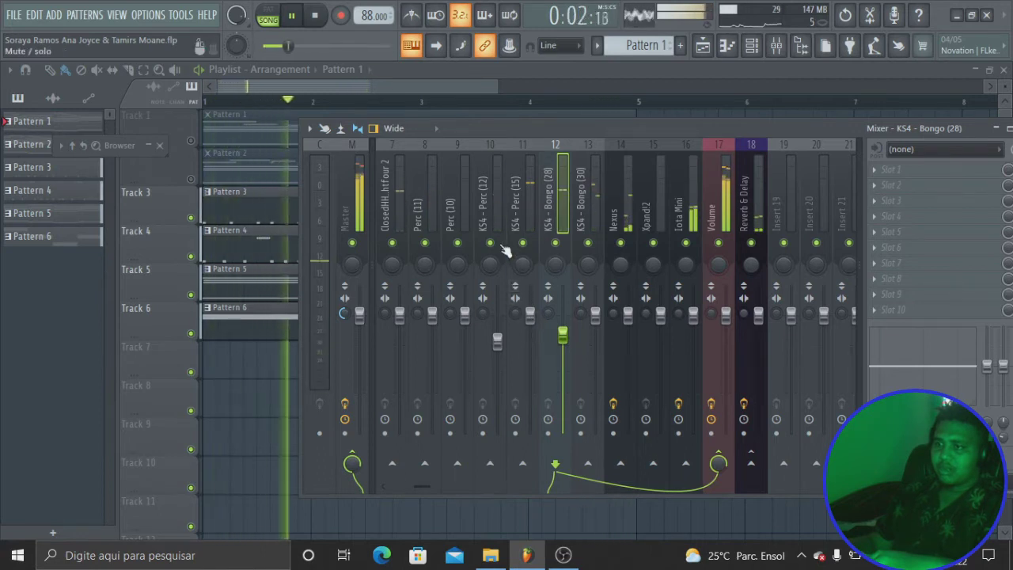
- Check the levels of KS4 - Perc (12), KS4 - Bongo (28) and KS4 - Bongo (30) during playback, and return to the playlist
{"action": "left_click", "coordinate": [481, 211]}
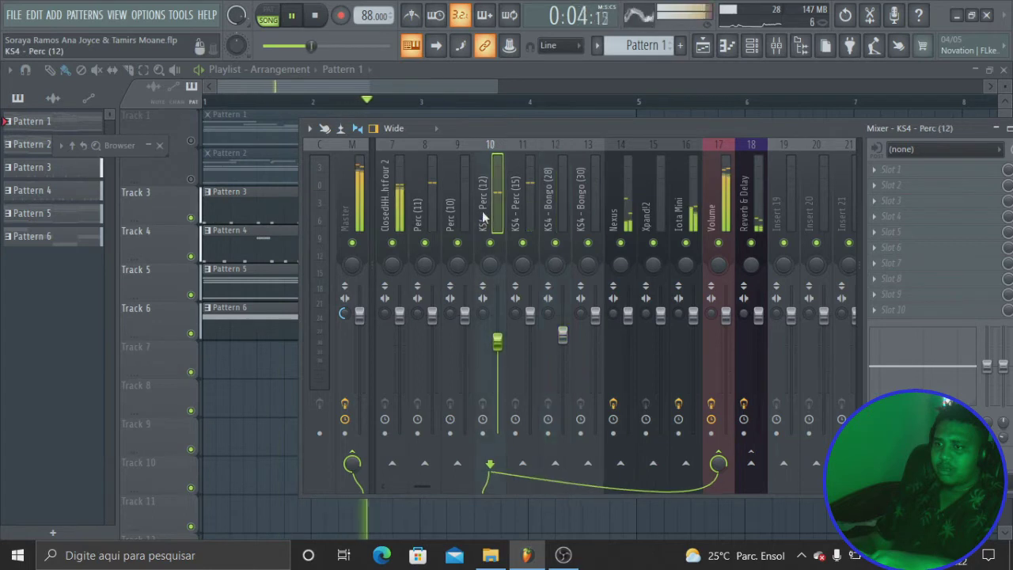
{"action": "left_click", "coordinate": [562, 208]}
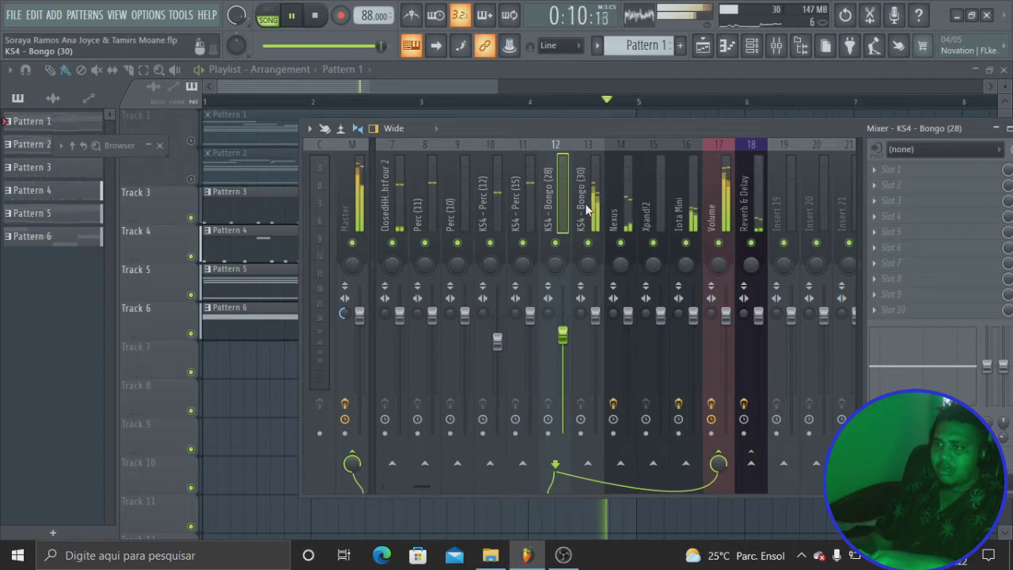
{"action": "left_click", "coordinate": [590, 212]}
{"action": "key", "text": "space"}
{"action": "left_click", "coordinate": [467, 81]}
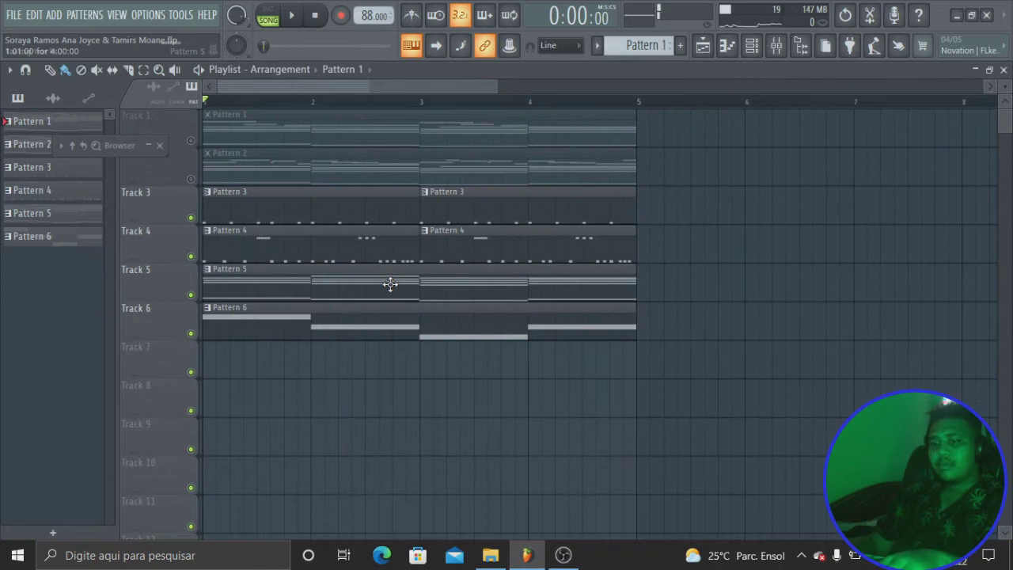
- Check the Master mixer track's stereo separation and level during playback, and return to the playlist
{"action": "left_click", "coordinate": [778, 47]}
{"action": "left_click", "coordinate": [346, 321]}
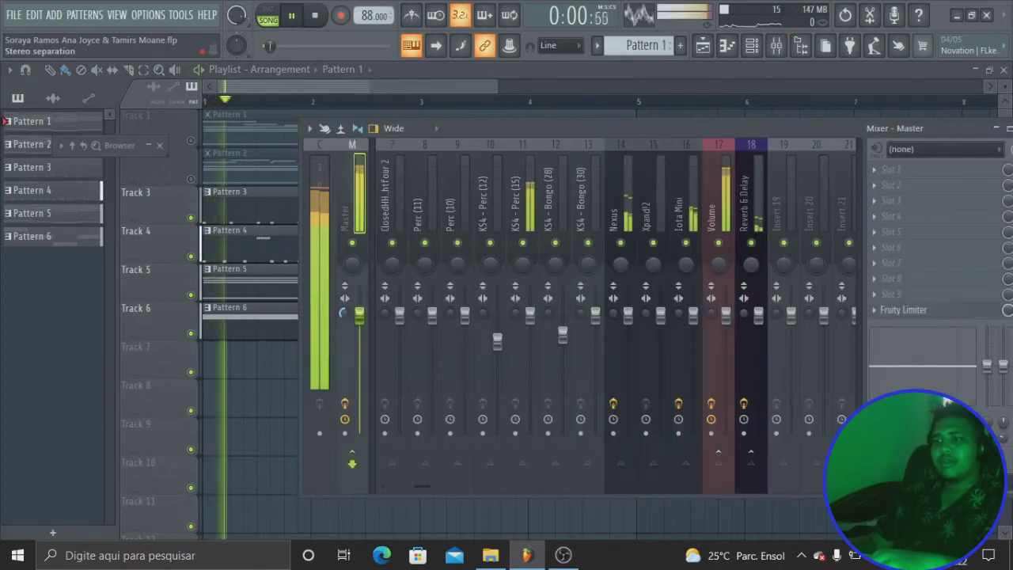
{"action": "left_click", "coordinate": [428, 85]}
{"action": "key", "text": "space"}
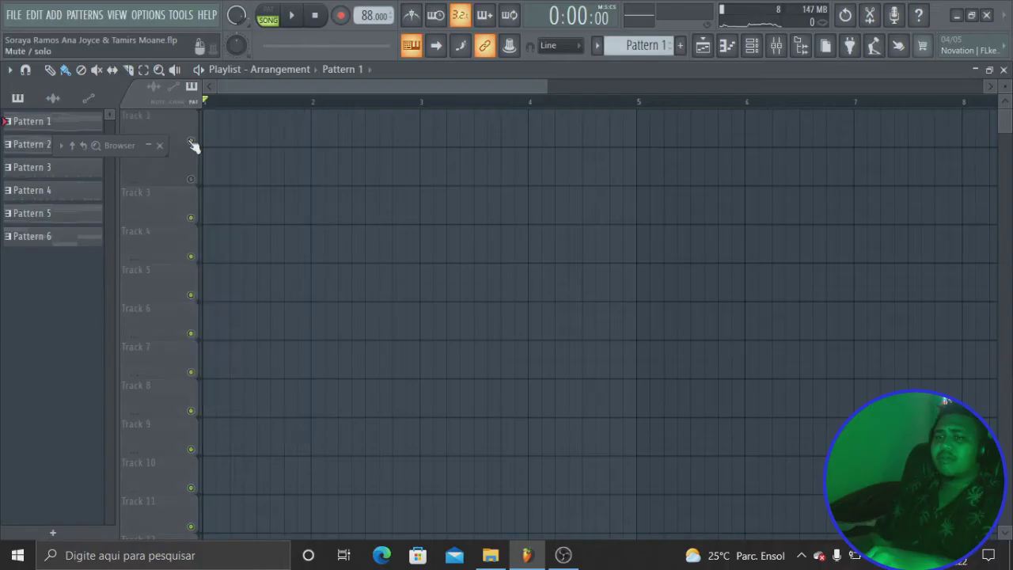
- Place a Pattern 1 clip at bar 1 of playlist Track 1 and play it
{"action": "left_click", "coordinate": [549, 132]}
{"action": "key", "text": "space"}
{"action": "left_click_drag", "start_coordinate": [592, 127], "coordinate": [253, 127]}
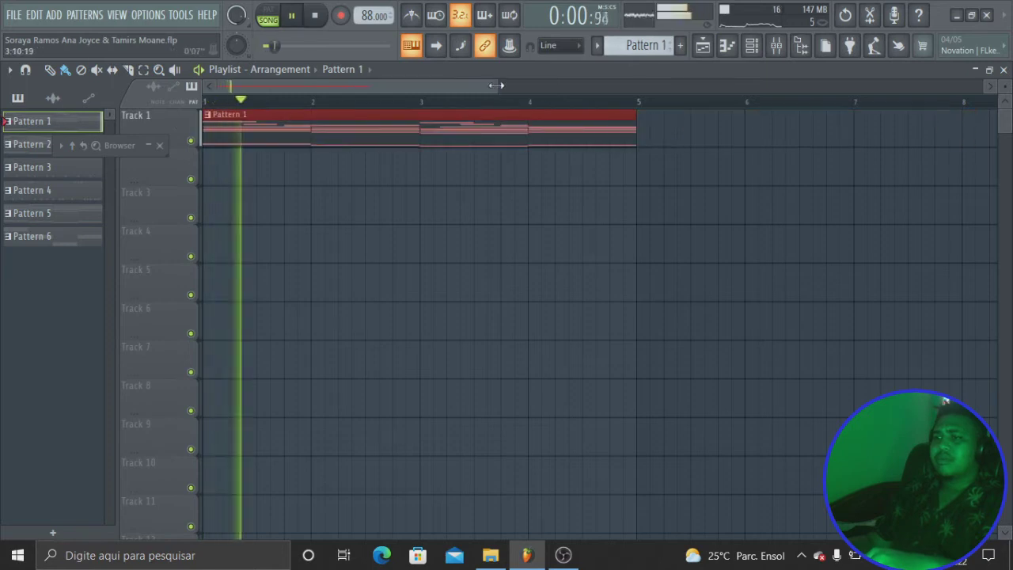
- Select Pattern 5, place a clip of it at bar 5 of Track 5, and play the transition from Pattern 1
{"action": "left_click_drag", "start_coordinate": [496, 85], "coordinate": [803, 85]}
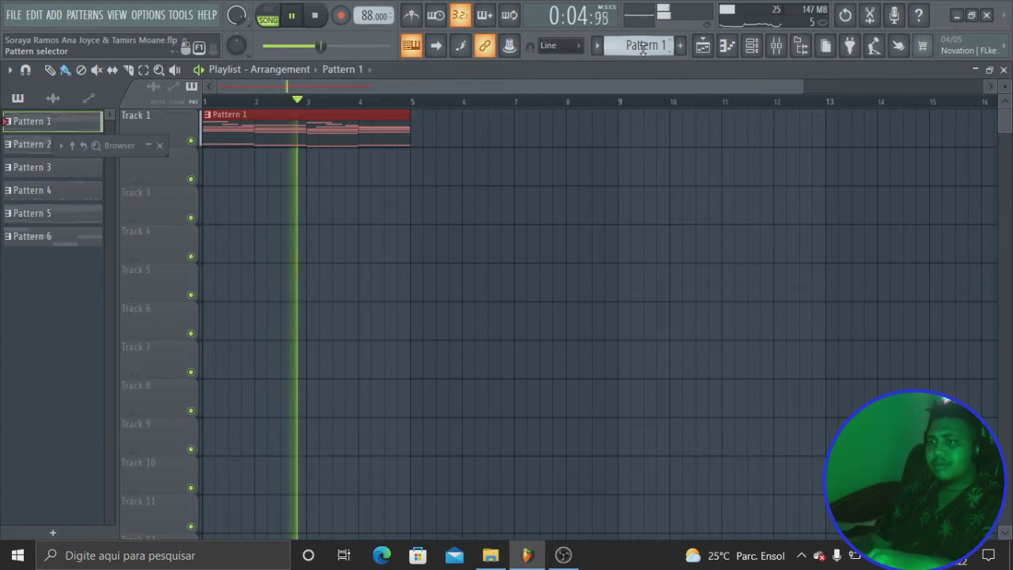
{"action": "left_click", "coordinate": [735, 49]}
{"action": "scroll", "coordinate": [645, 46], "scroll_direction": "down", "scroll_amount": 4}
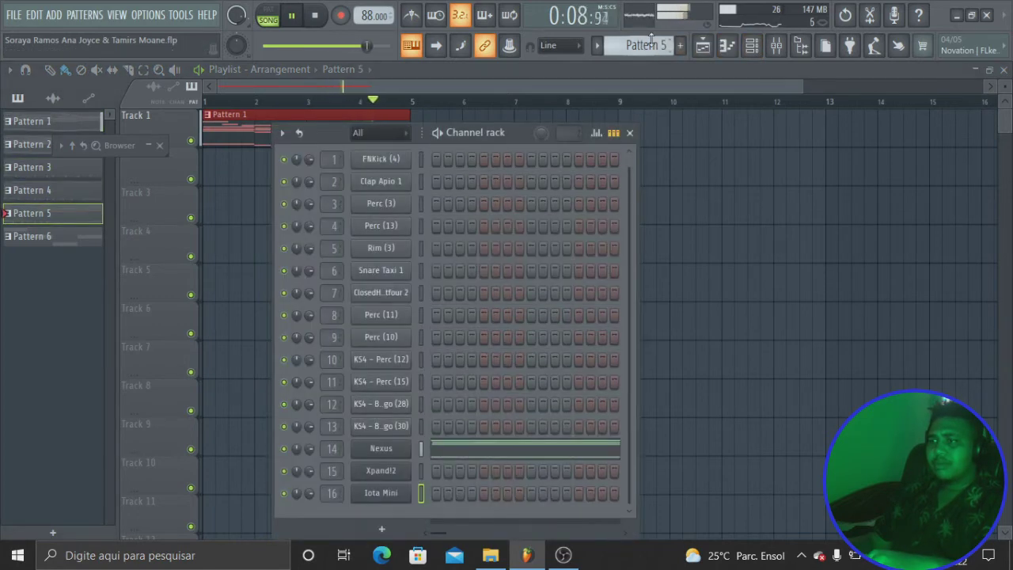
{"action": "key", "text": "F6"}
{"action": "left_click", "coordinate": [415, 275]}
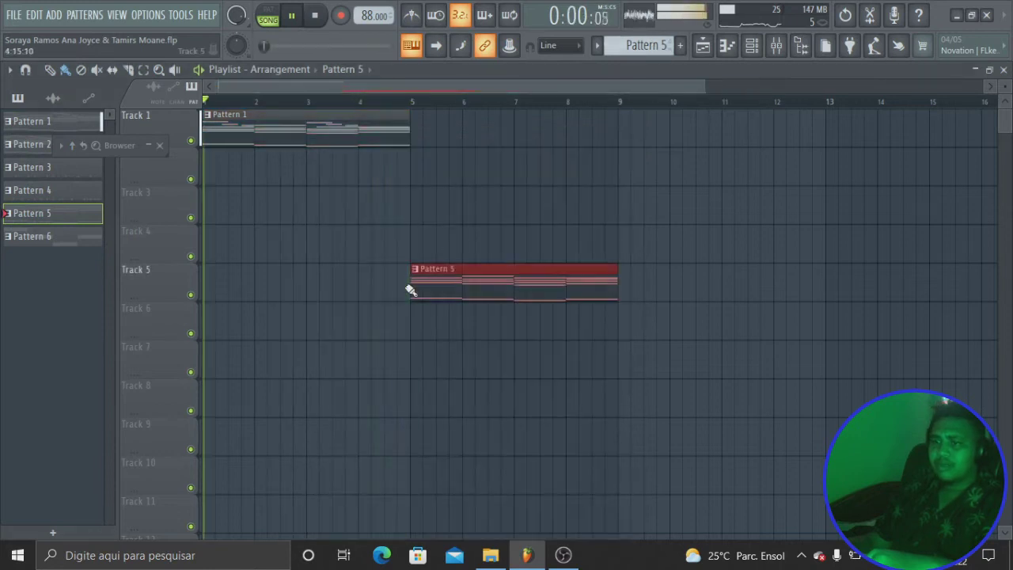
{"action": "left_click", "coordinate": [378, 103]}
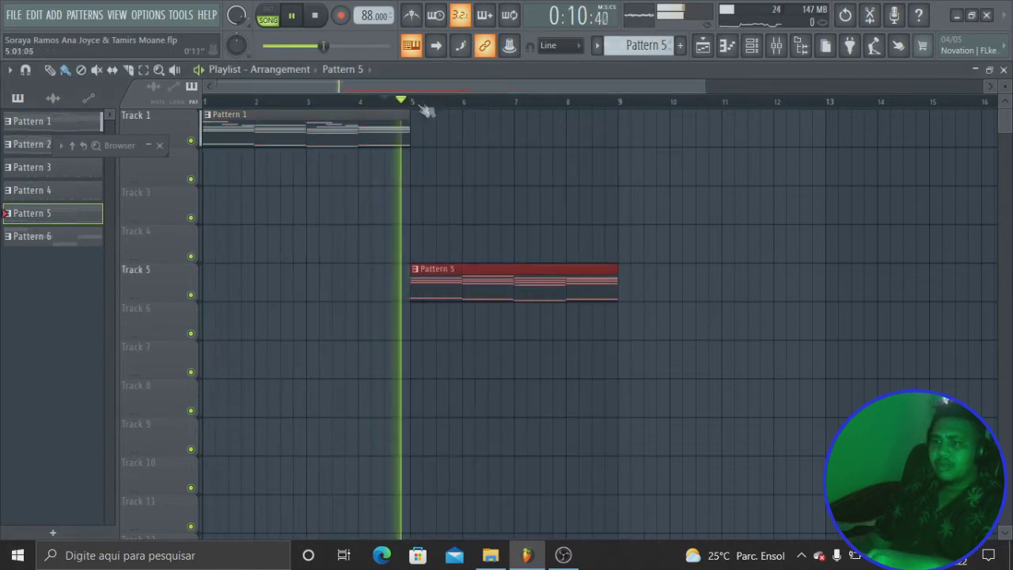
- Add a Pattern 6 clip to Track 6, briefly view its piano roll, and move the clip to bar 1
{"action": "key", "text": "KP_Add"}
{"action": "left_click", "coordinate": [423, 337]}
{"action": "double_click", "coordinate": [461, 330]}
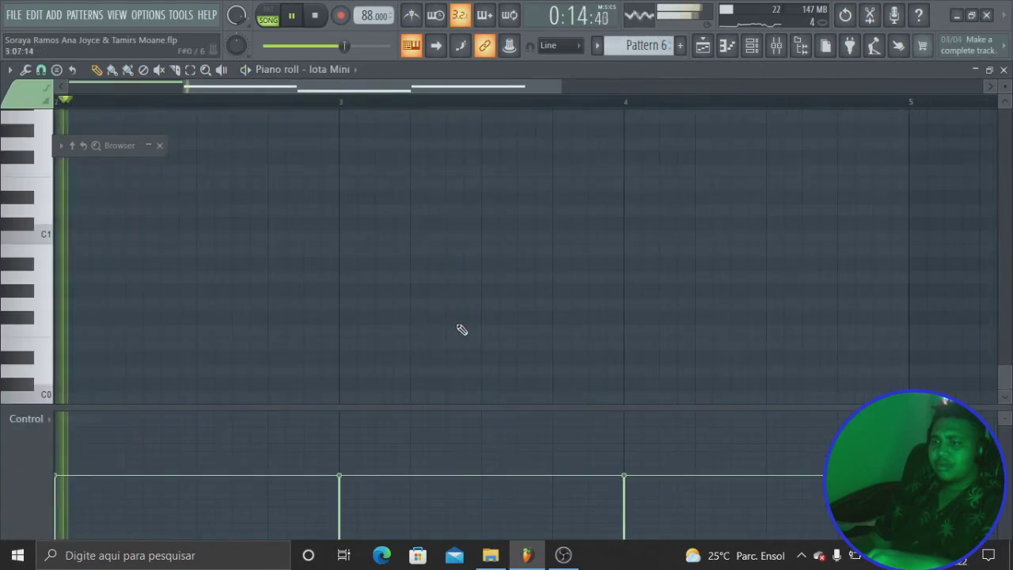
{"action": "left_click", "coordinate": [960, 99]}
{"action": "key", "text": "F6"}
{"action": "key", "text": "space"}
{"action": "left_click_drag", "start_coordinate": [502, 335], "coordinate": [204, 333]}
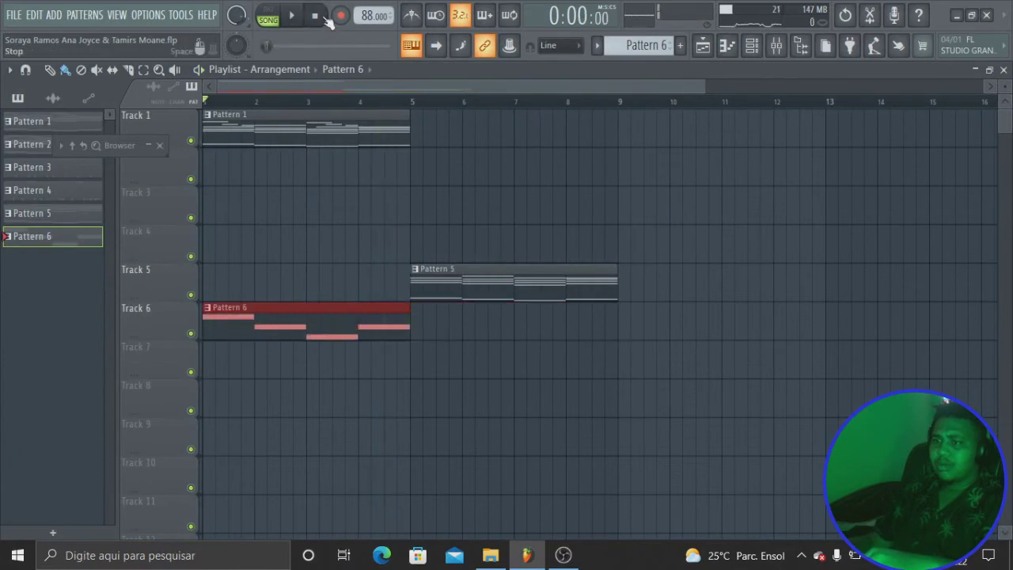
{"action": "key", "text": "KP_Add"}
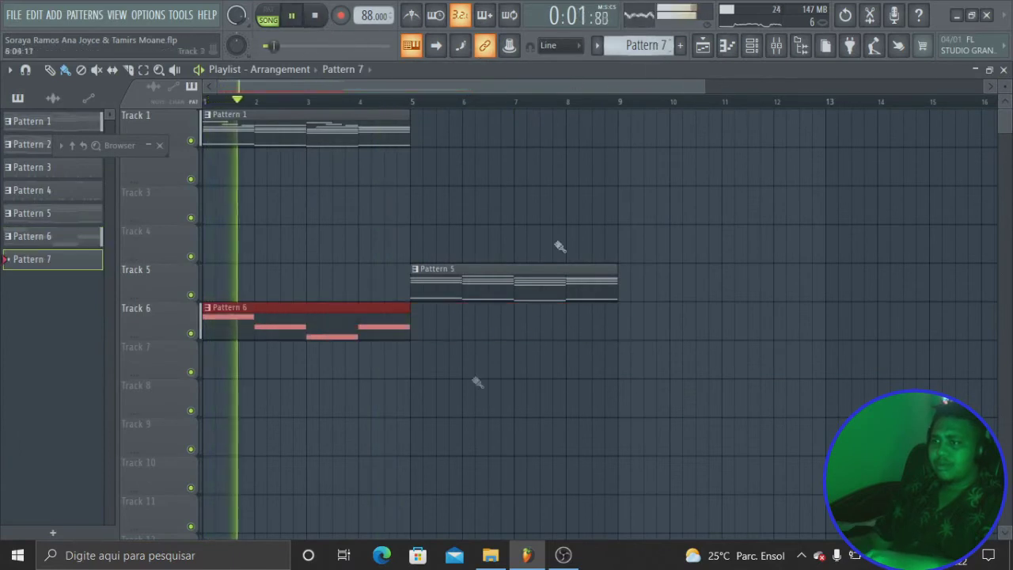
{"action": "left_click", "coordinate": [440, 404]}
{"action": "right_click", "coordinate": [457, 411]}
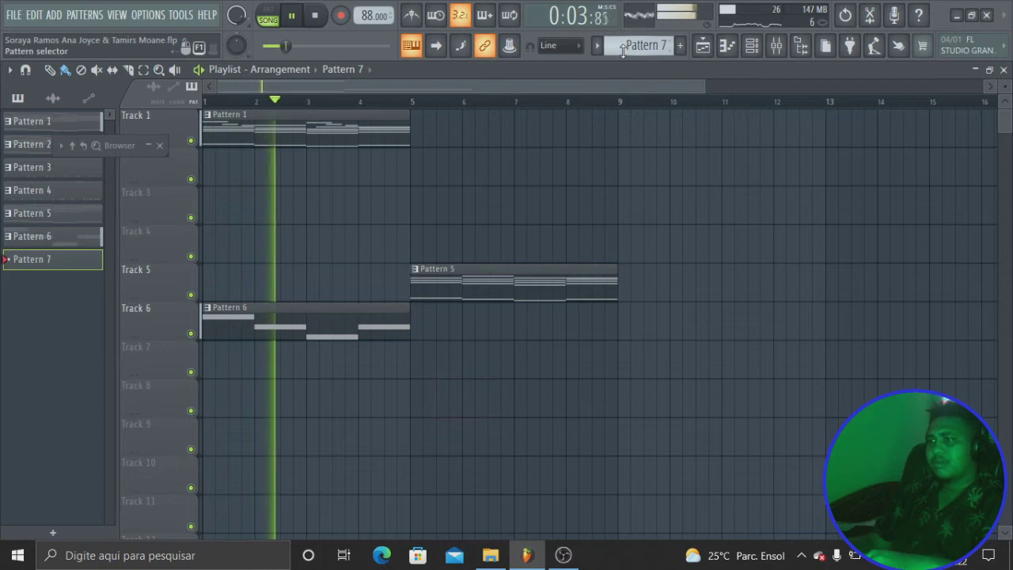
- Place Pattern 4 clips along Track 4 from bar 5 and repeat Pattern 5 on Track 5 so both end at bar 17
{"action": "scroll", "coordinate": [623, 47], "scroll_direction": "down", "scroll_amount": 2}
{"action": "scroll", "coordinate": [623, 47], "scroll_direction": "up", "scroll_amount": 1}
{"action": "left_click", "coordinate": [428, 254]}
{"action": "left_click", "coordinate": [542, 241]}
{"action": "left_click_drag", "start_coordinate": [656, 226], "coordinate": [868, 235]}
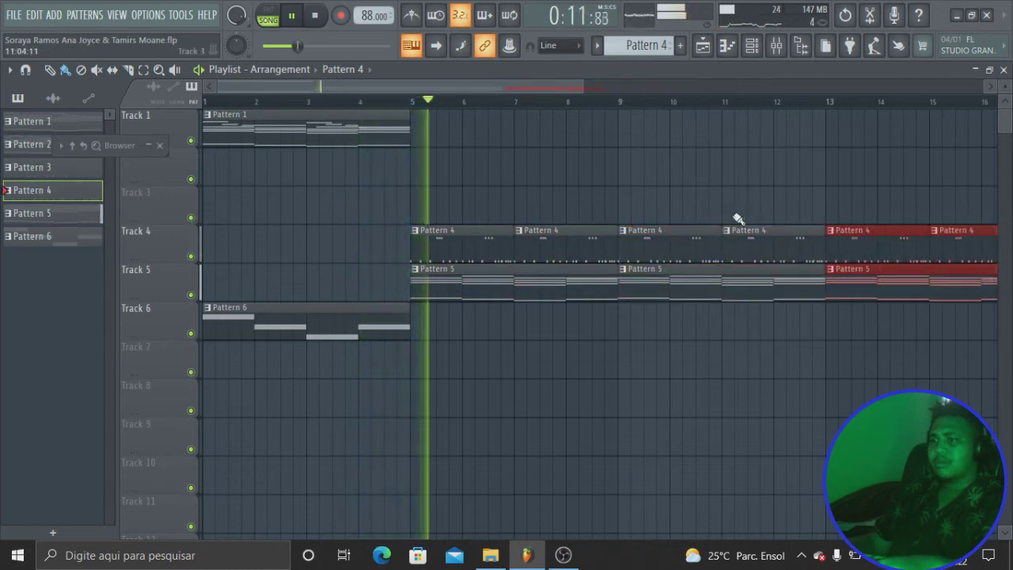
- Delete the Pattern 6 clip at the start of Track 6 and restart playback
{"action": "right_click", "coordinate": [324, 325]}
{"action": "key", "text": "space"}
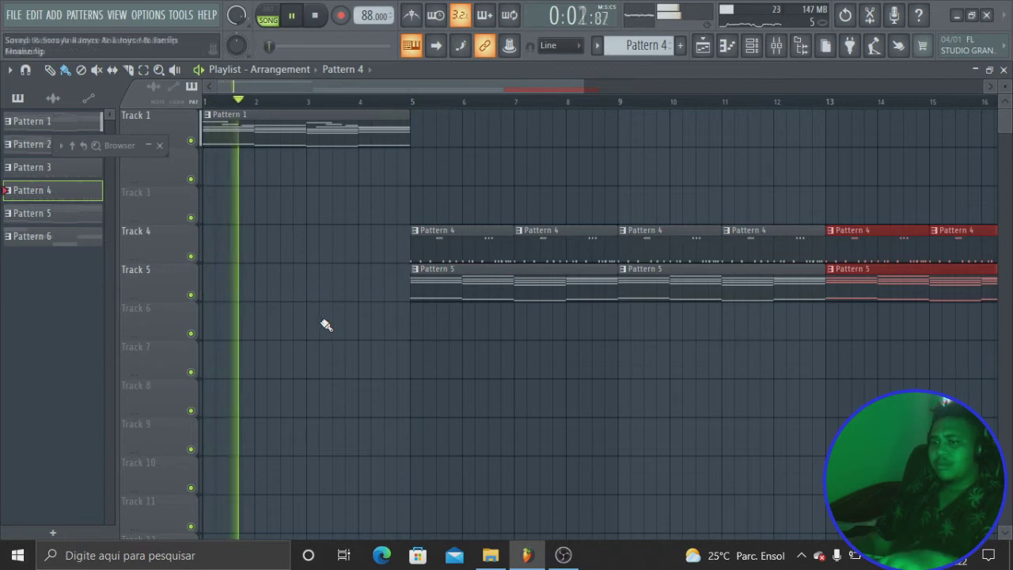
- Place five consecutive Pattern 3 clips on Track 3 from bar 7 to bar 17
{"action": "left_click_drag", "start_coordinate": [597, 86], "coordinate": [639, 86]}
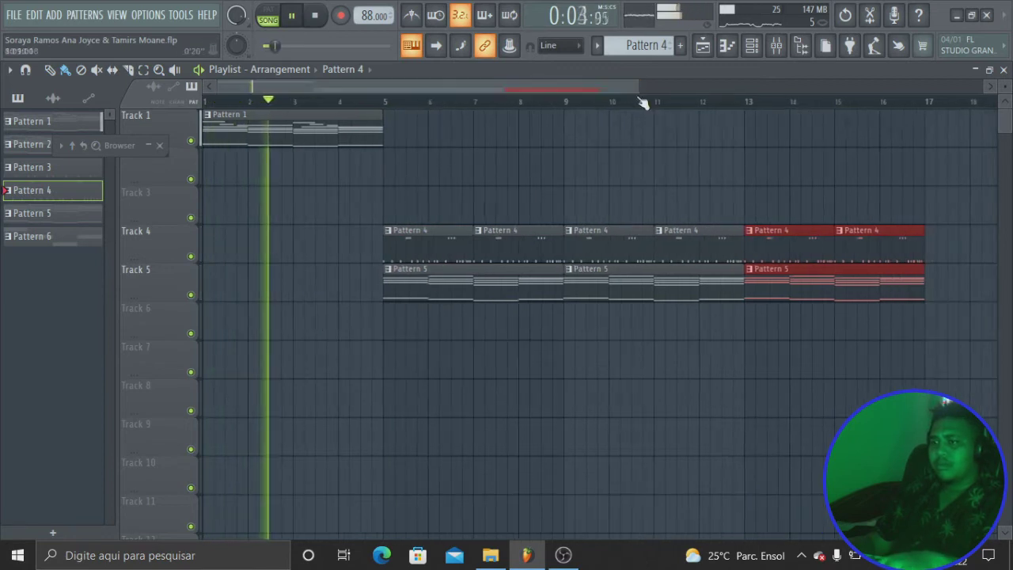
{"action": "scroll", "coordinate": [626, 49], "scroll_direction": "up", "scroll_amount": 1}
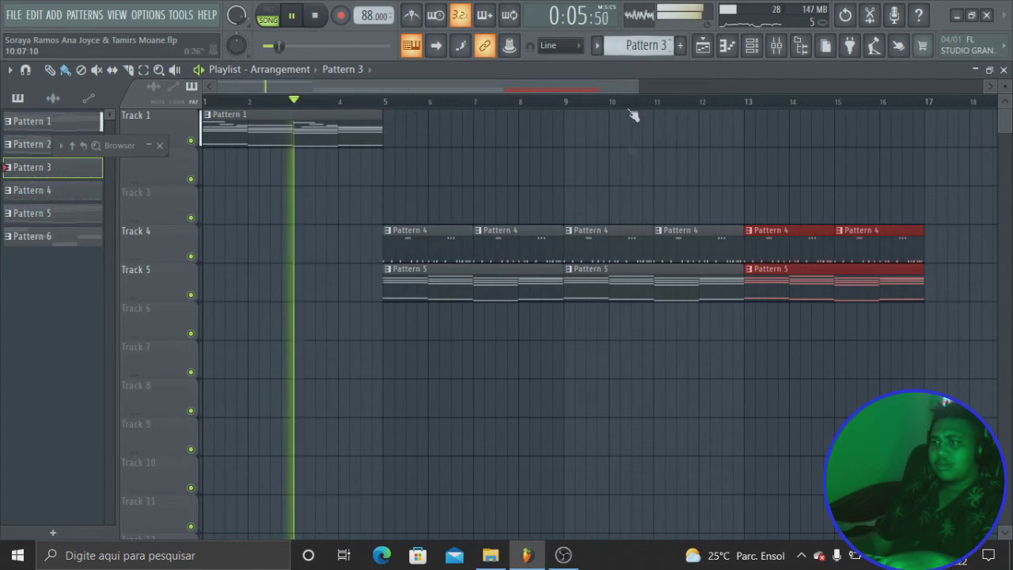
{"action": "left_click_drag", "start_coordinate": [486, 219], "coordinate": [522, 210]}
{"action": "left_click", "coordinate": [573, 212]}
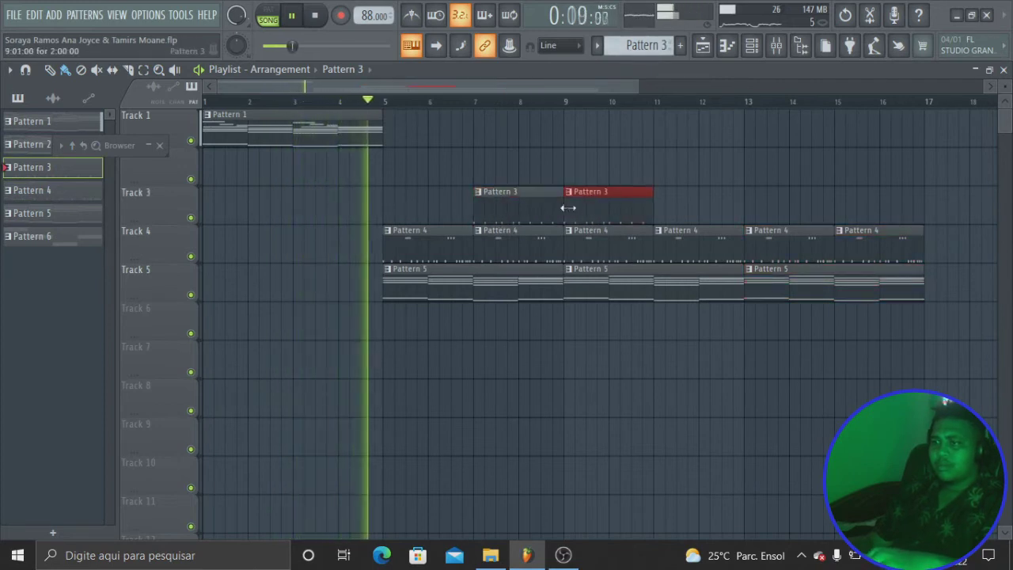
{"action": "right_click", "coordinate": [601, 210]}
{"action": "left_click", "coordinate": [597, 213]}
{"action": "left_click", "coordinate": [717, 211]}
{"action": "left_click", "coordinate": [756, 211]}
{"action": "left_click", "coordinate": [841, 206]}
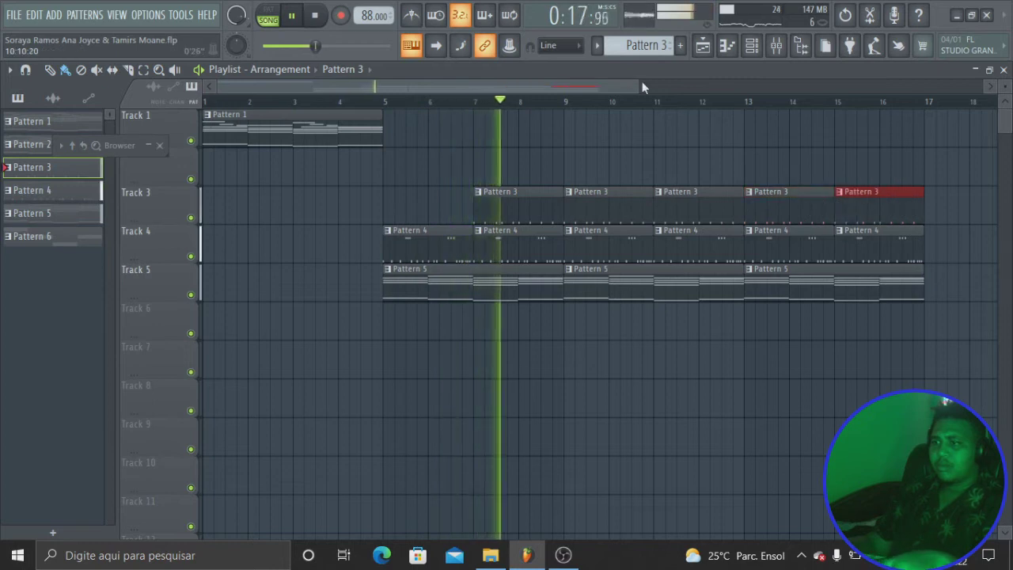
- Select Pattern 6 and place a clip of it at bar 9 of Track 6
{"action": "left_click_drag", "start_coordinate": [633, 86], "coordinate": [625, 86]}
{"action": "scroll", "coordinate": [645, 45], "scroll_direction": "down", "scroll_amount": 3}
{"action": "left_click", "coordinate": [568, 321]}
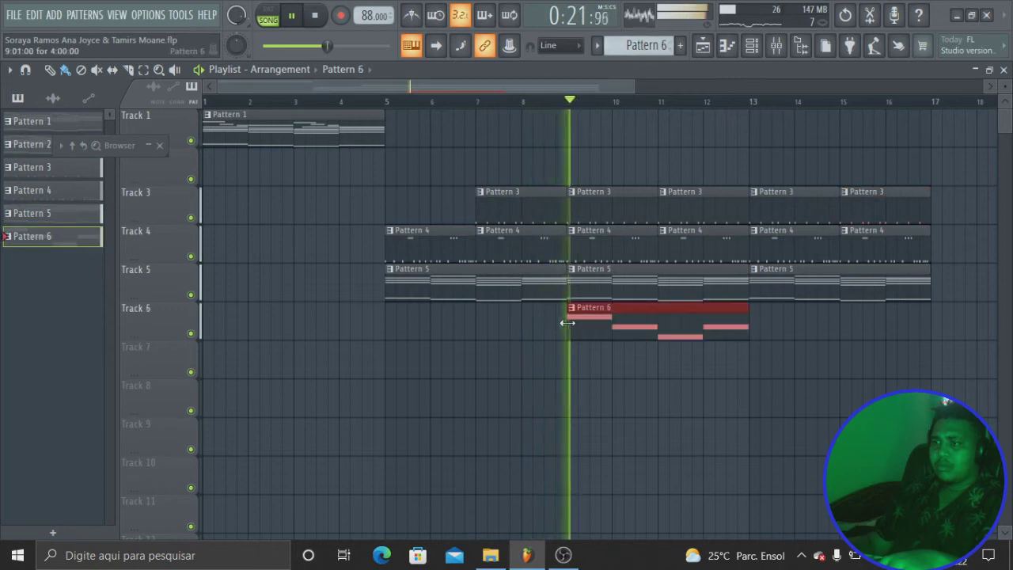
- Repeat Pattern 6 on Track 6 from bar 13, and replace the Pattern 5 clip at bar 13 with a Pattern 1 clip on Track 1
{"action": "left_click", "coordinate": [762, 322]}
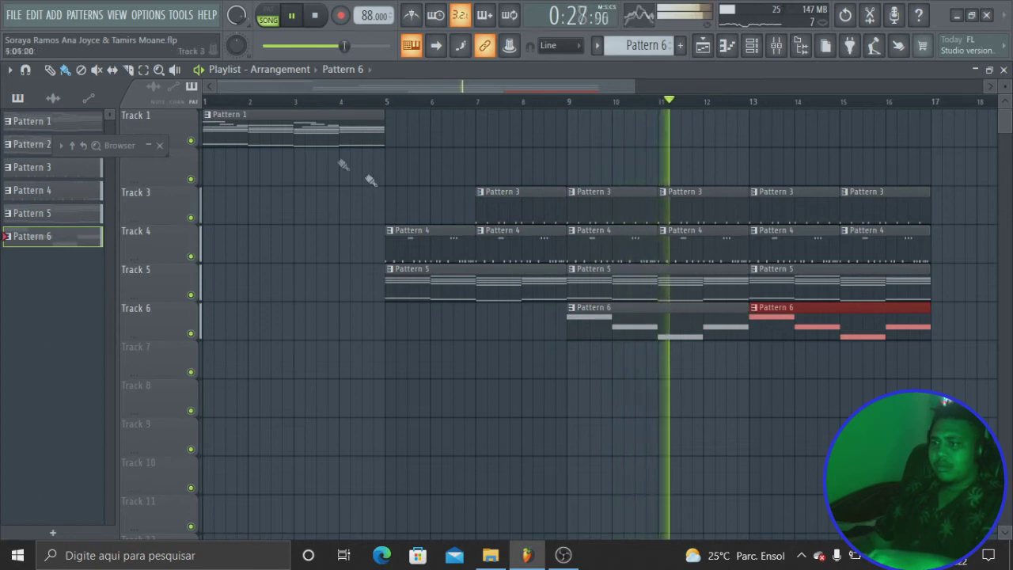
{"action": "left_click", "coordinate": [321, 122]}
{"action": "left_click", "coordinate": [750, 131]}
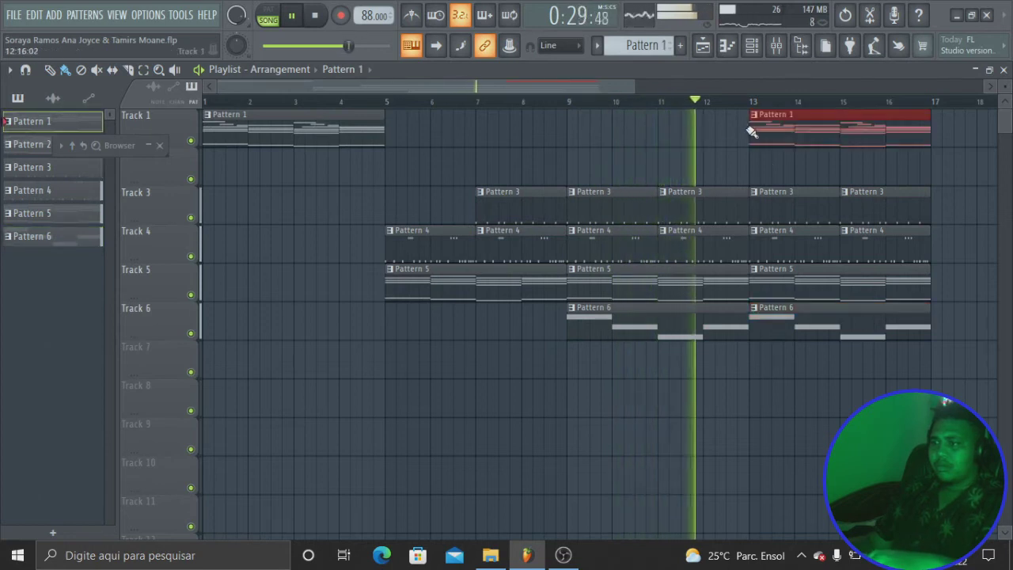
{"action": "right_click", "coordinate": [785, 285]}
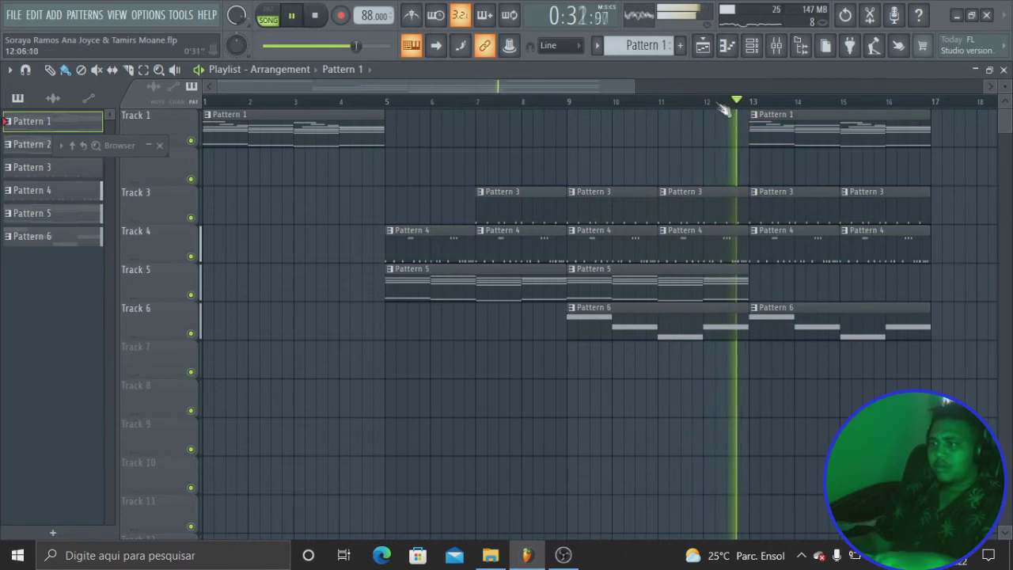
- Place two Pattern 2 clips on Track 2 from bar 17 to bar 25, and continue the Pattern 3 and Pattern 4 clips to bar 25
{"action": "left_click_drag", "start_coordinate": [629, 89], "coordinate": [697, 89]}
{"action": "scroll", "coordinate": [645, 46], "scroll_direction": "down", "scroll_amount": 1}
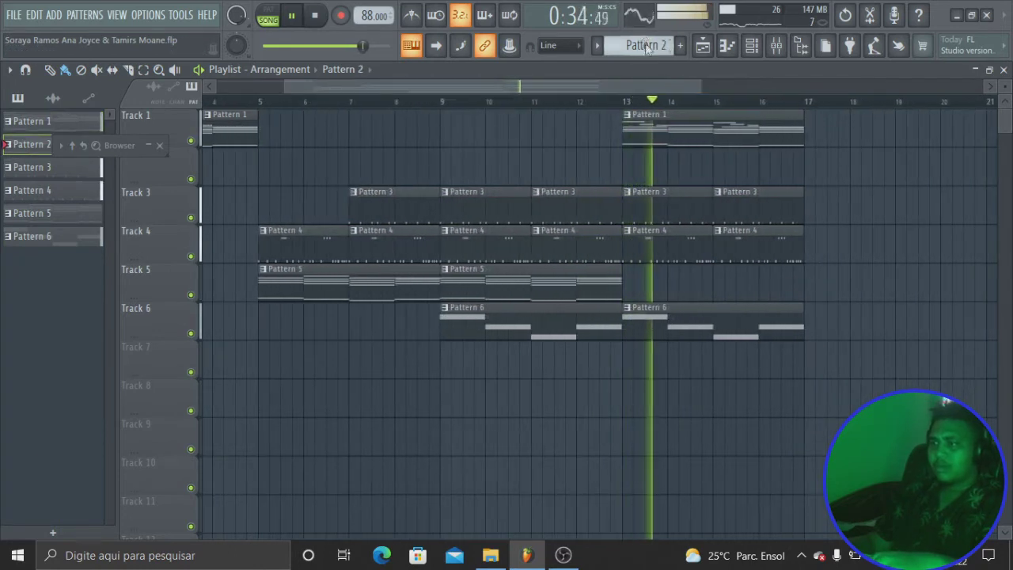
{"action": "left_click", "coordinate": [807, 170]}
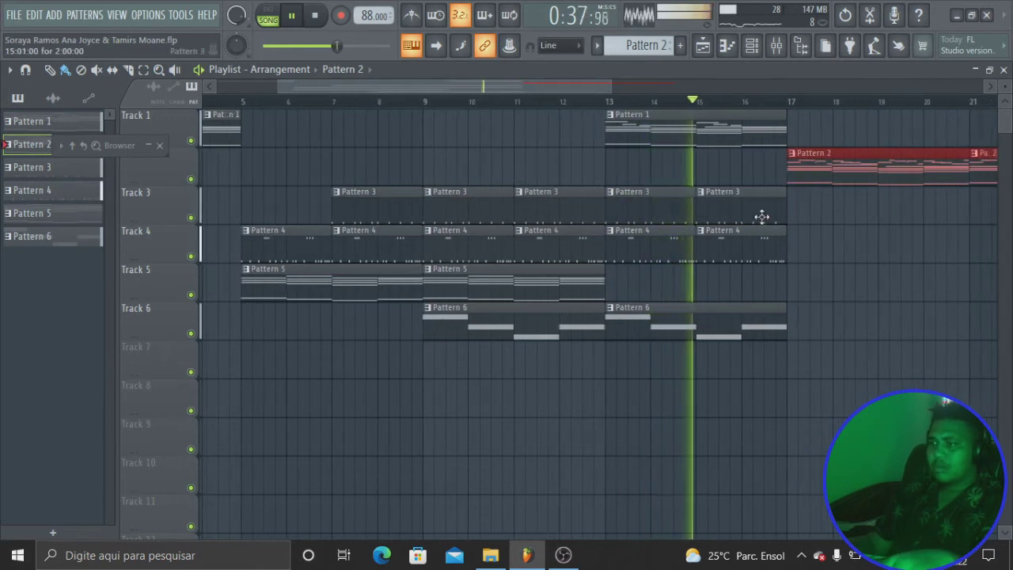
{"action": "left_click_drag", "start_coordinate": [826, 219], "coordinate": [957, 209]}
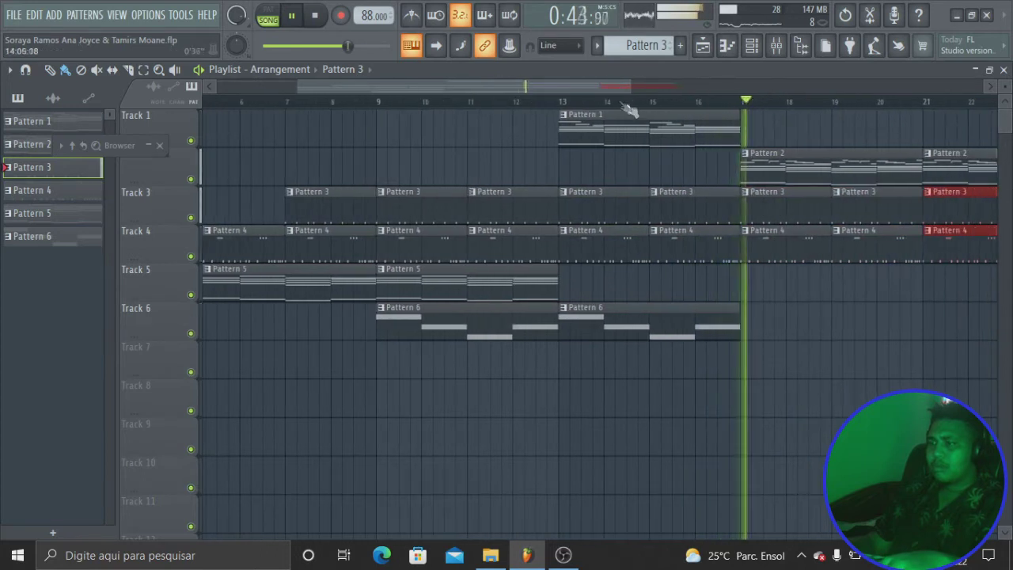
- Continue Pattern 6 on Track 6 with two more clips from bar 17 to bar 25
{"action": "mouse_move", "coordinate": [636, 87]}
{"action": "left_mouse_down"}
{"action": "mouse_move", "coordinate": [744, 89]}
{"action": "mouse_move", "coordinate": [655, 89]}
{"action": "left_mouse_up"}
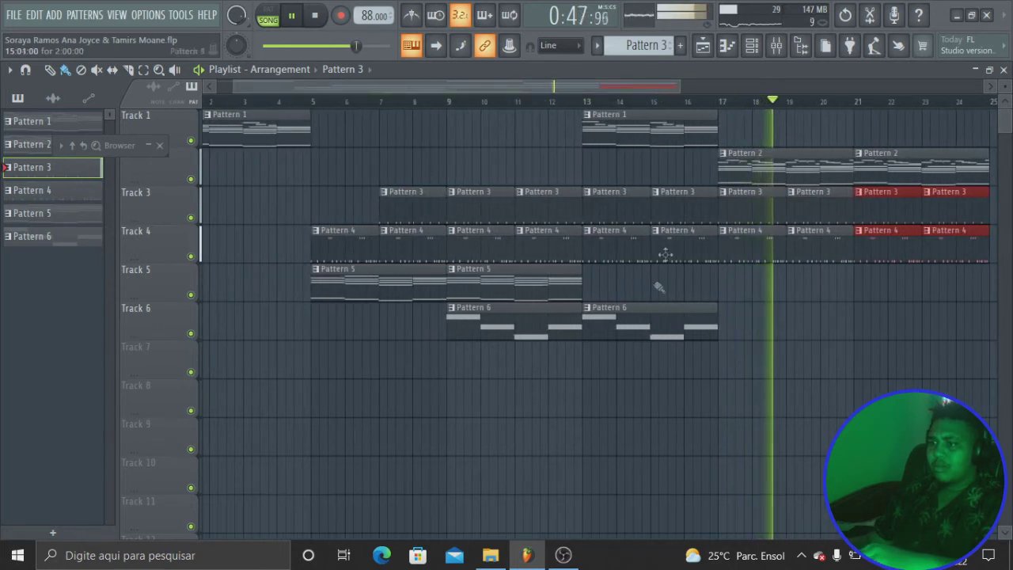
{"action": "left_click", "coordinate": [657, 322]}
{"action": "left_click", "coordinate": [727, 330]}
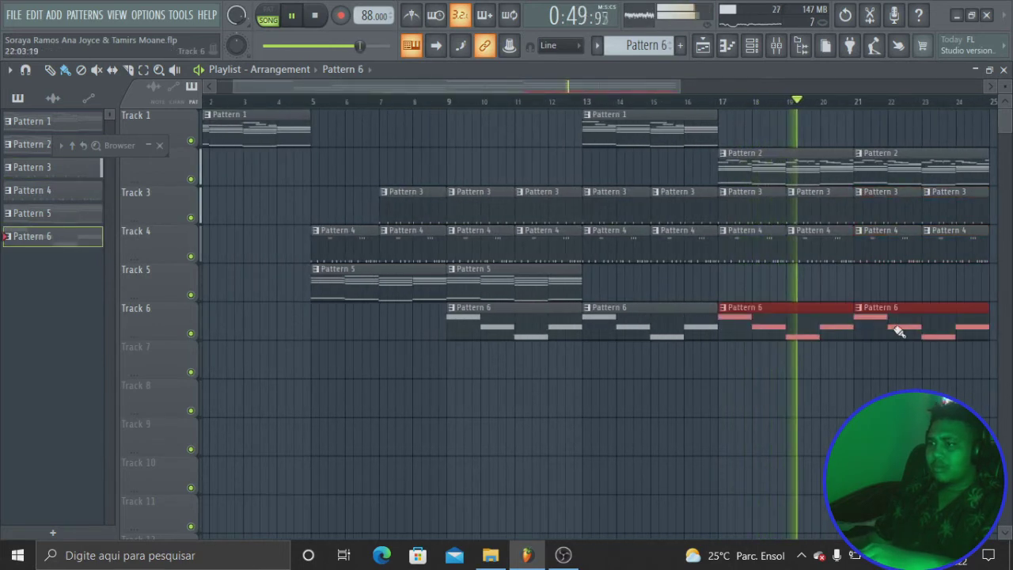
- Play the song from about bar 8 and shorten the Pattern 3 clip at bar 9 of Track 3 to two steps
{"action": "left_click_drag", "start_coordinate": [673, 85], "coordinate": [459, 87]}
{"action": "key", "text": "space"}
{"action": "left_click", "coordinate": [500, 103]}
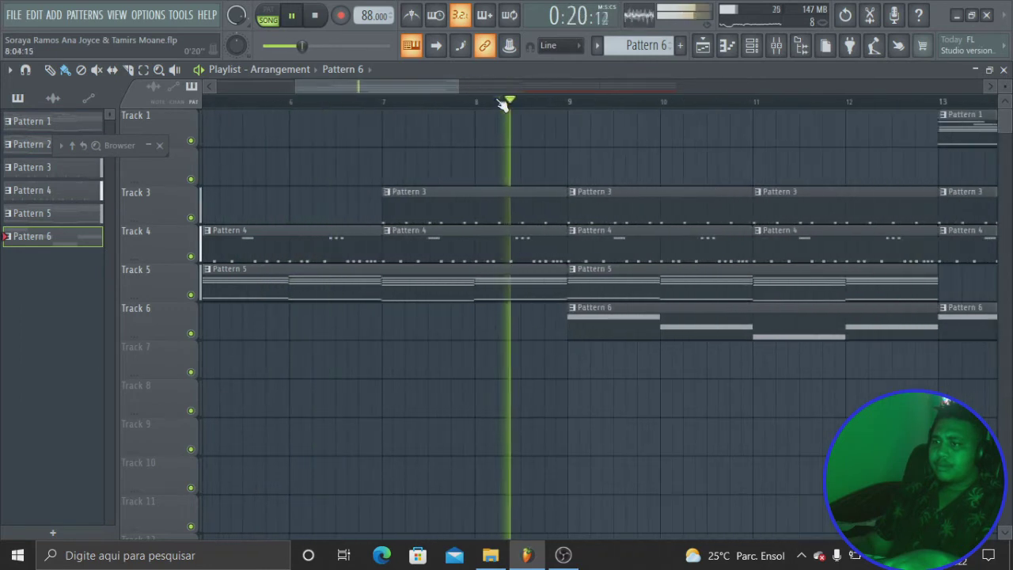
{"action": "left_click_drag", "start_coordinate": [751, 217], "coordinate": [578, 216]}
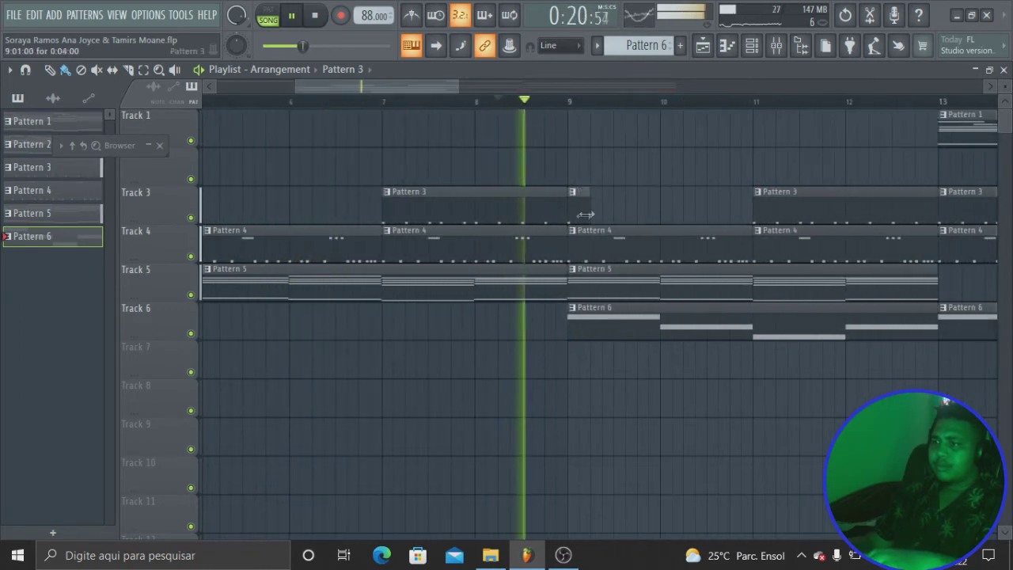
{"action": "left_click", "coordinate": [572, 208]}
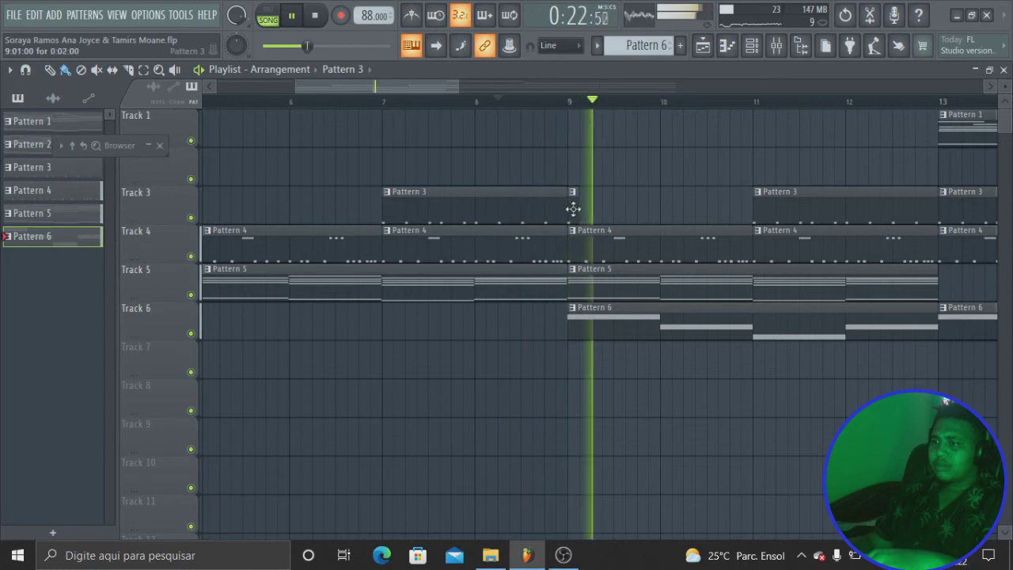
- Place short Pattern 3 slices on Track 3, two around the middle of bar 9 and three around the middle of bar 10
{"action": "left_click_drag", "start_coordinate": [618, 195], "coordinate": [628, 195]}
{"action": "left_click", "coordinate": [570, 102]}
{"action": "left_click_drag", "start_coordinate": [456, 87], "coordinate": [447, 117]}
{"action": "key", "text": "space"}
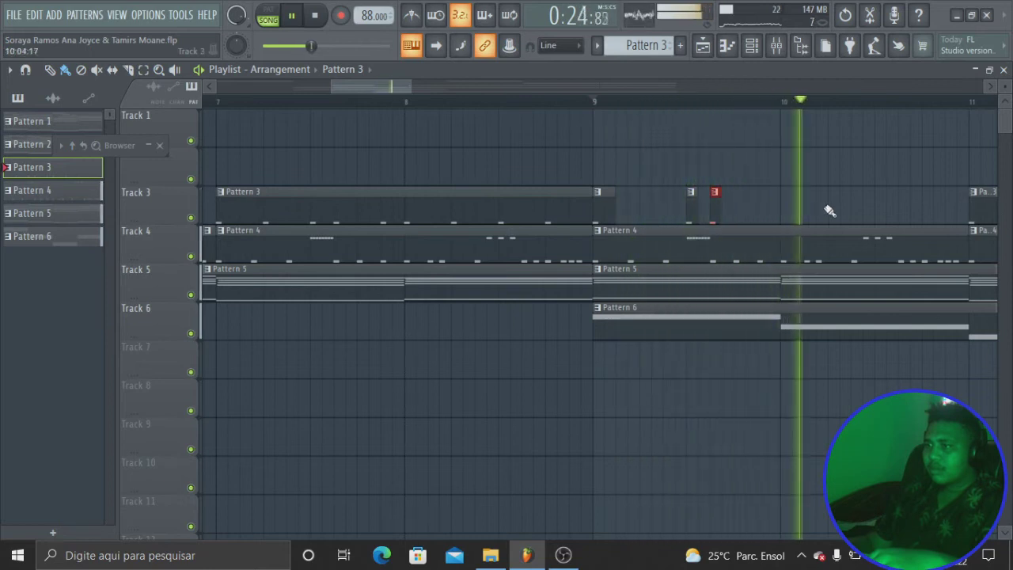
{"action": "key", "text": "space"}
{"action": "left_click", "coordinate": [894, 210]}
{"action": "left_click", "coordinate": [905, 214]}
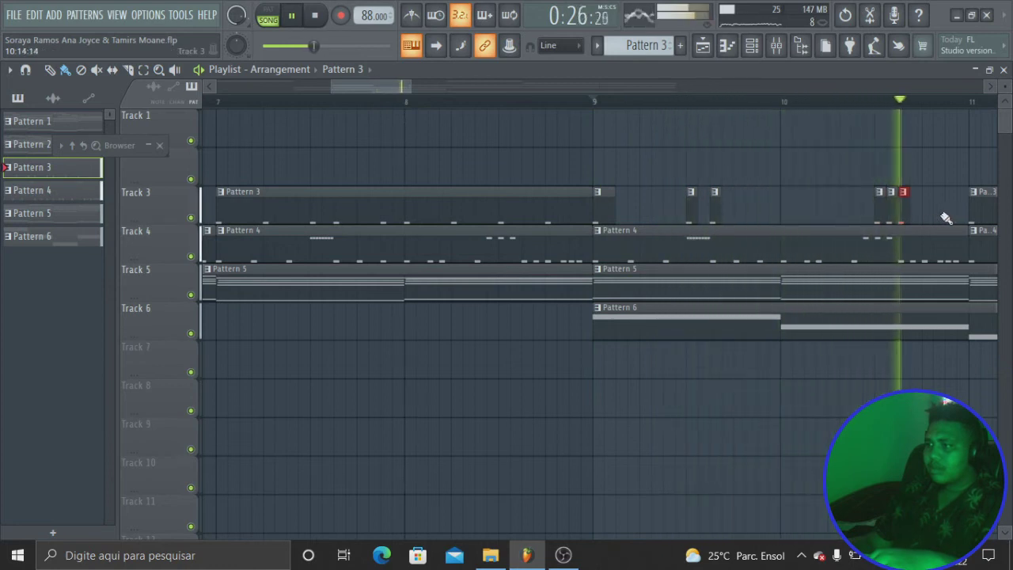
- Delete the Pattern 3 clip at bar 13 of Track 3
{"action": "left_click_drag", "start_coordinate": [413, 88], "coordinate": [470, 88]}
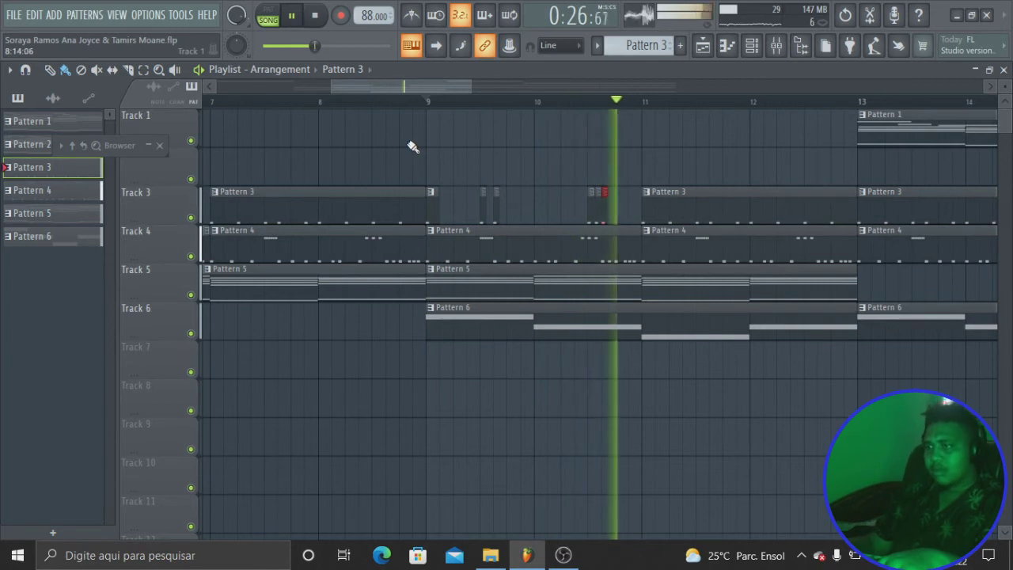
{"action": "left_click_drag", "start_coordinate": [471, 87], "coordinate": [583, 92]}
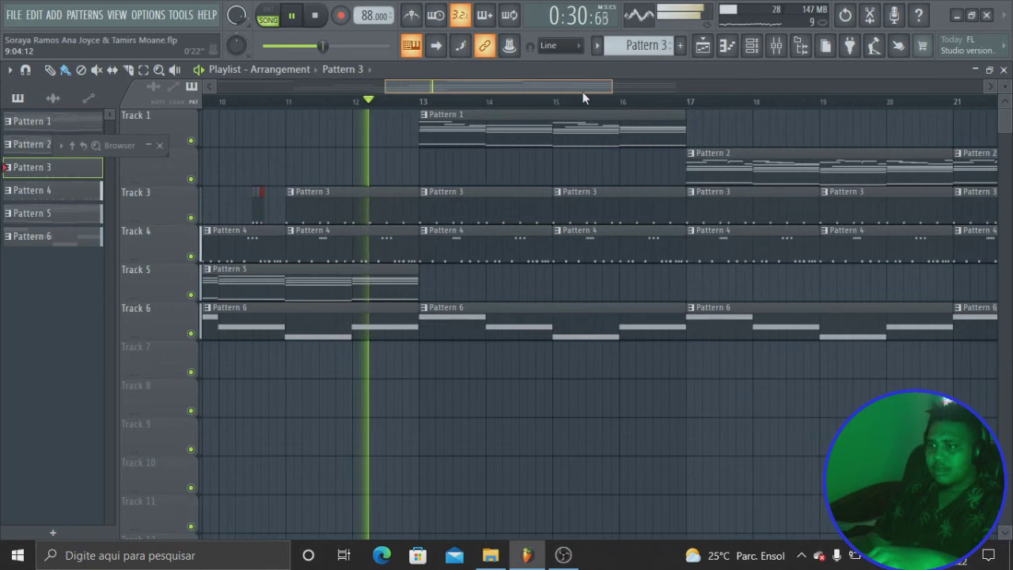
{"action": "mouse_move", "coordinate": [420, 247]}
{"action": "left_mouse_down"}
{"action": "mouse_move", "coordinate": [463, 249]}
{"action": "mouse_move", "coordinate": [420, 252]}
{"action": "left_mouse_up"}
{"action": "right_click", "coordinate": [431, 207]}
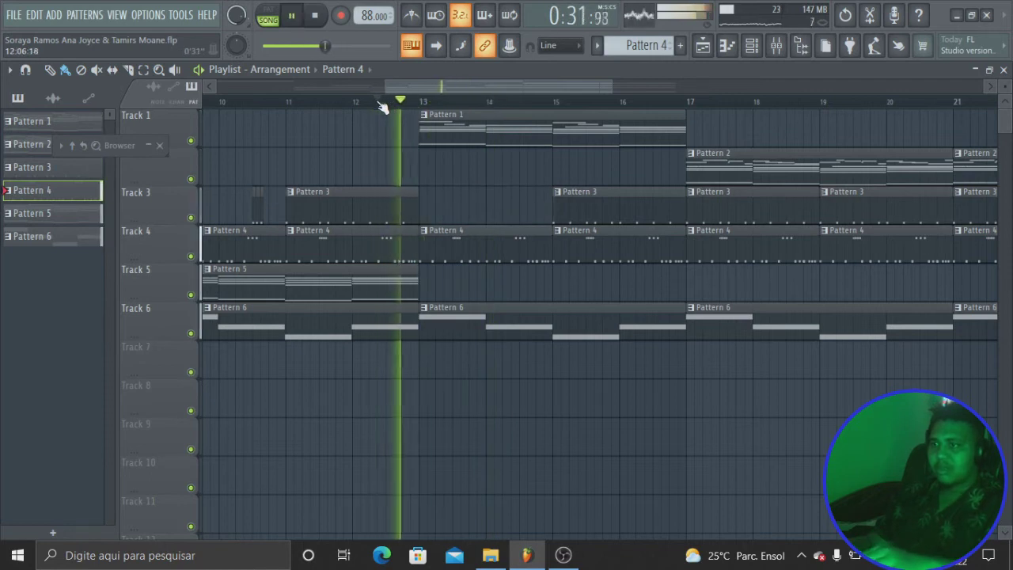
- Place a Pattern 3 clip back at bar 13 of Track 3 and delete the one at bar 15
{"action": "left_click_drag", "start_coordinate": [614, 85], "coordinate": [722, 87]}
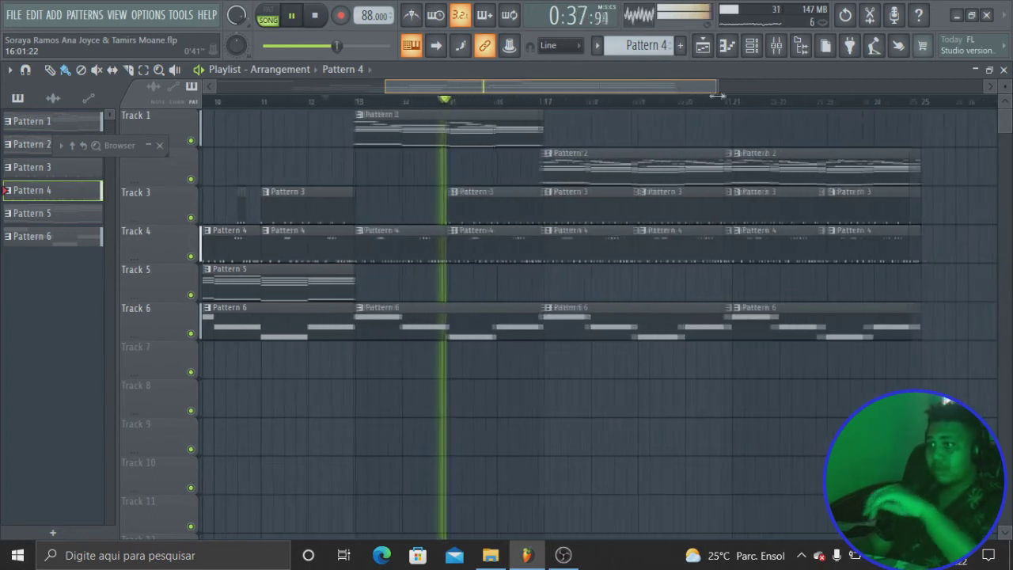
{"action": "key", "text": "space"}
{"action": "left_click", "coordinate": [464, 197]}
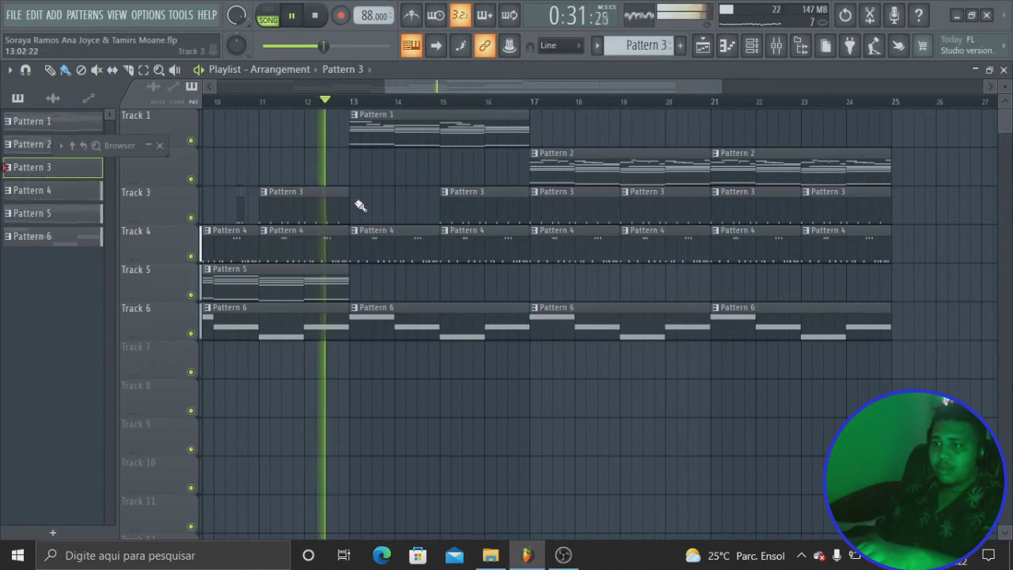
{"action": "right_click", "coordinate": [510, 215]}
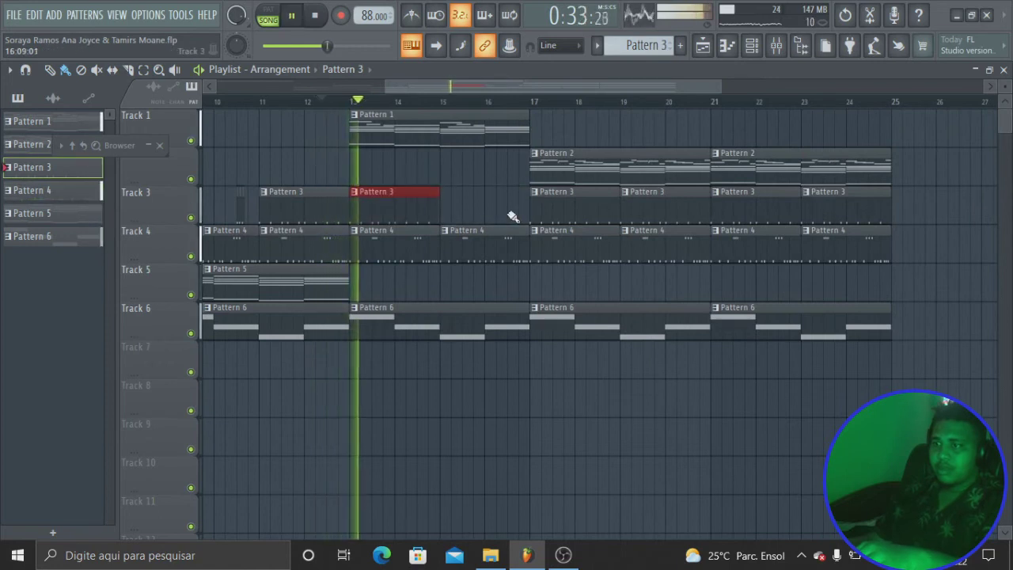
- Lower the Iota Mini mixer track's volume slightly and select the Nexus track to check its level
{"action": "left_click", "coordinate": [777, 47]}
{"action": "scroll", "coordinate": [654, 197], "scroll_direction": "down", "scroll_amount": 3}
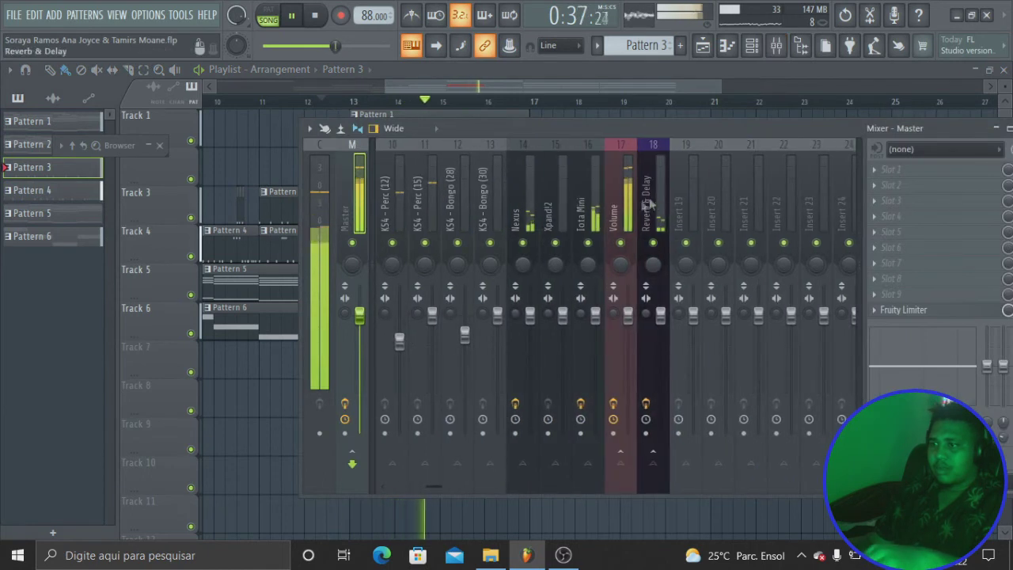
{"action": "left_click_drag", "start_coordinate": [595, 314], "coordinate": [595, 321]}
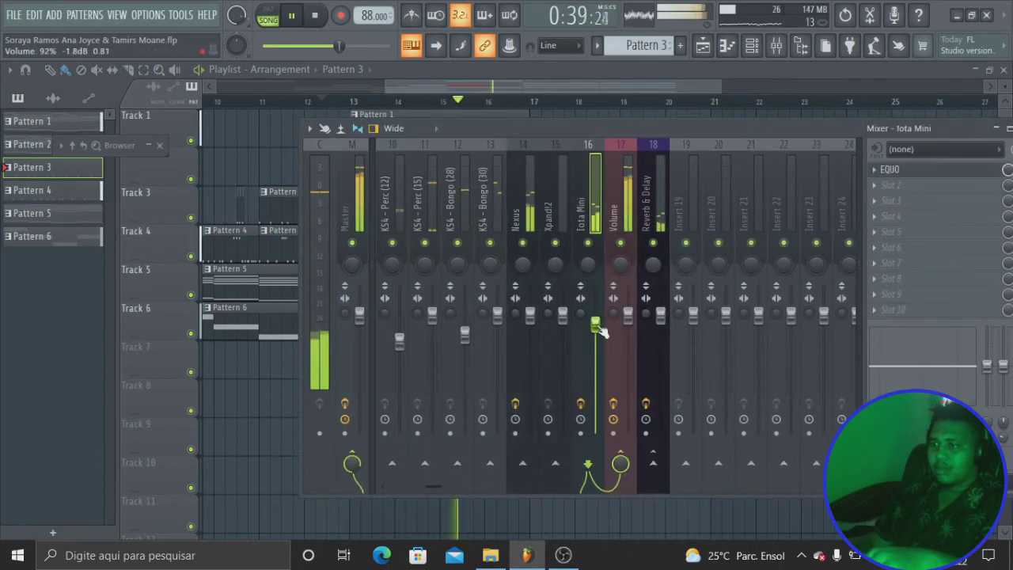
{"action": "left_click", "coordinate": [530, 207]}
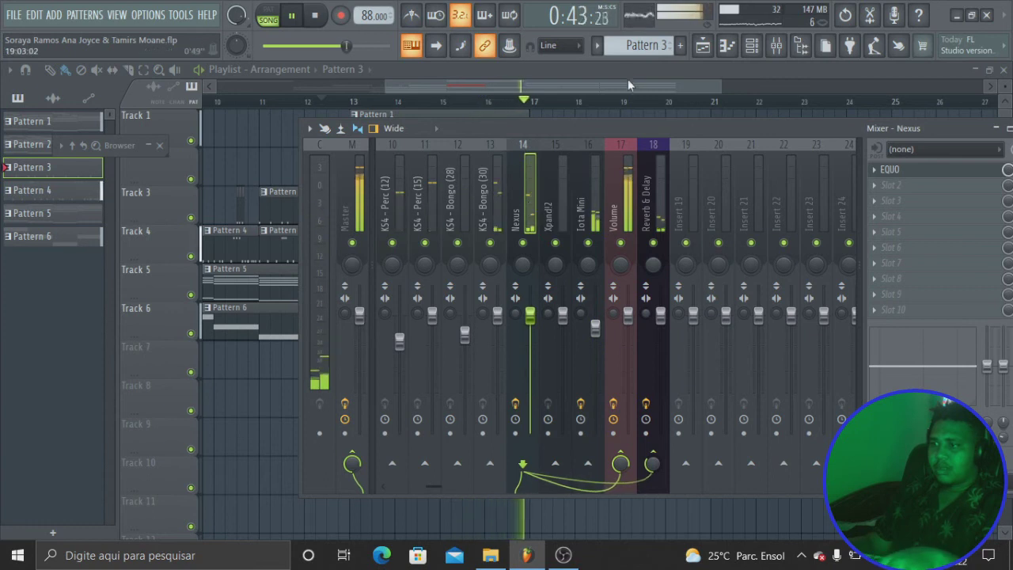
{"action": "key", "text": "F9"}
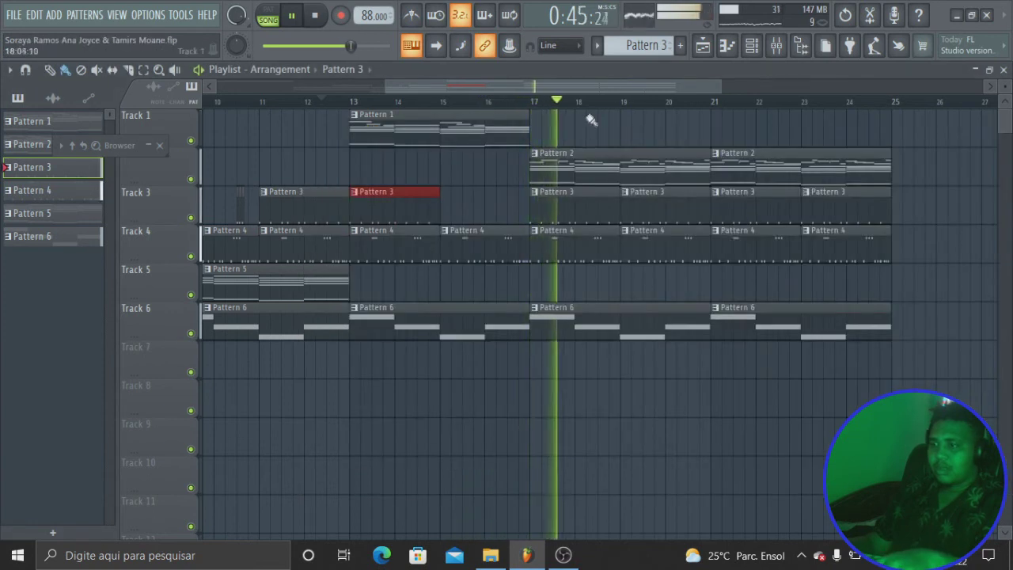
- Review the whole playlist arrangement, including the crash and effect clips on Tracks 8 to 10
{"action": "left_click_drag", "start_coordinate": [633, 87], "coordinate": [357, 112]}
{"action": "mouse_move", "coordinate": [552, 85]}
{"action": "left_mouse_down"}
{"action": "mouse_move", "coordinate": [665, 87]}
{"action": "mouse_move", "coordinate": [564, 88]}
{"action": "left_mouse_up"}
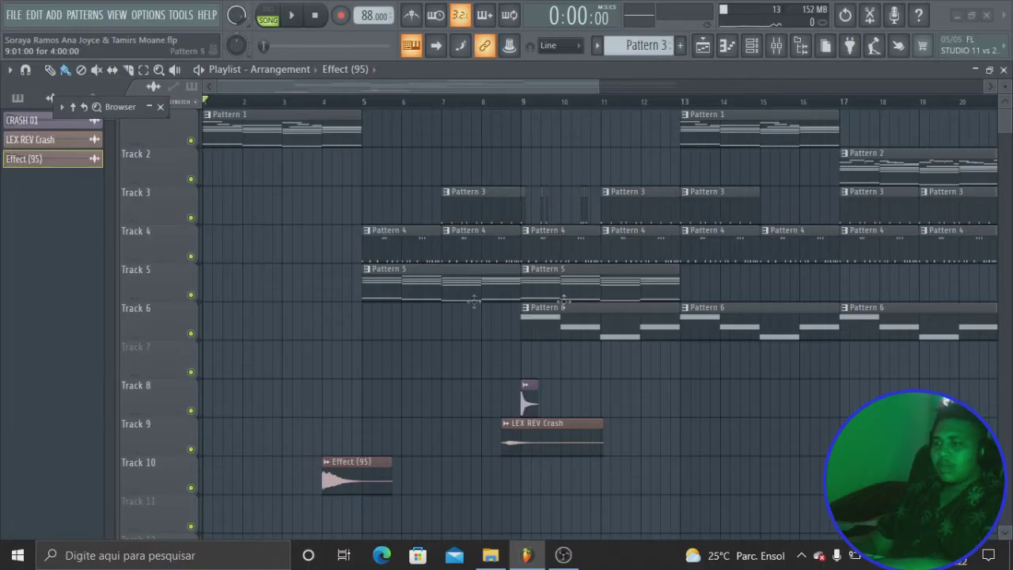
{"action": "scroll", "coordinate": [573, 292], "scroll_direction": "down", "scroll_amount": 4}
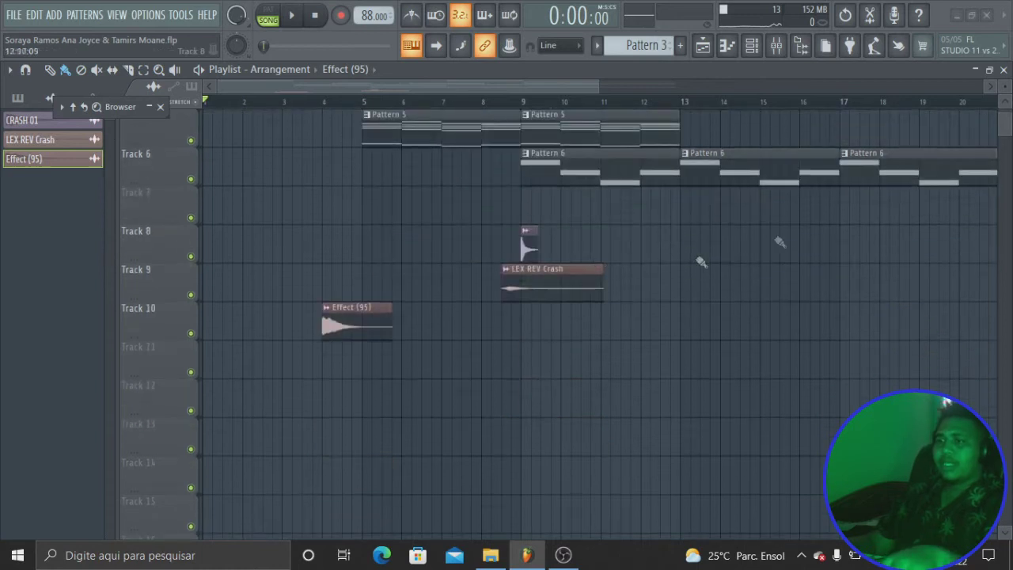
{"action": "left_click_drag", "start_coordinate": [599, 84], "coordinate": [712, 84]}
{"action": "scroll", "coordinate": [768, 260], "scroll_direction": "up", "scroll_amount": 4}
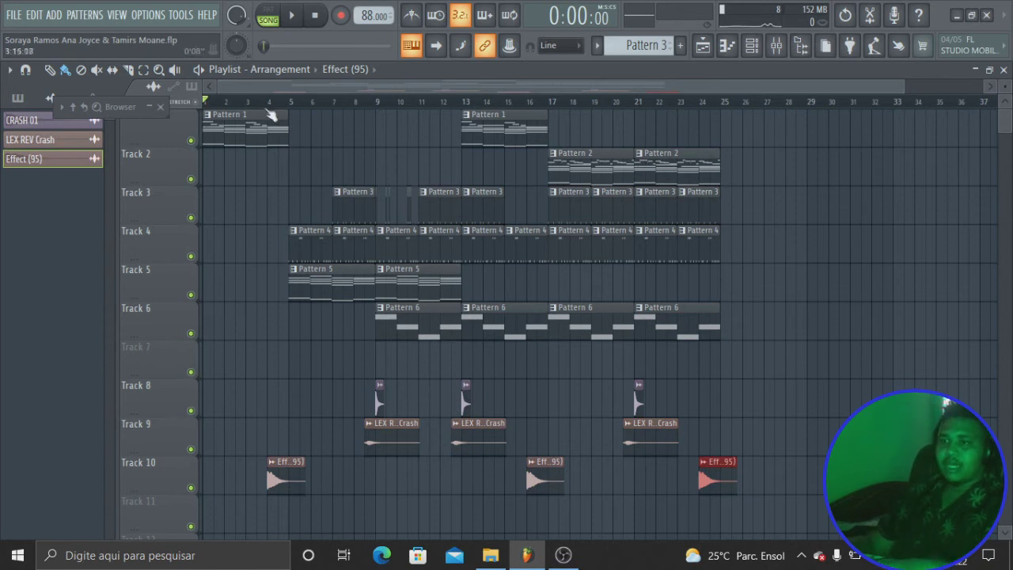
- Play the song's opening section and inspect the channel settings of the Effect (95) clip on Track 10
{"action": "left_click_drag", "start_coordinate": [902, 87], "coordinate": [522, 87]}
{"action": "left_click", "coordinate": [360, 461]}
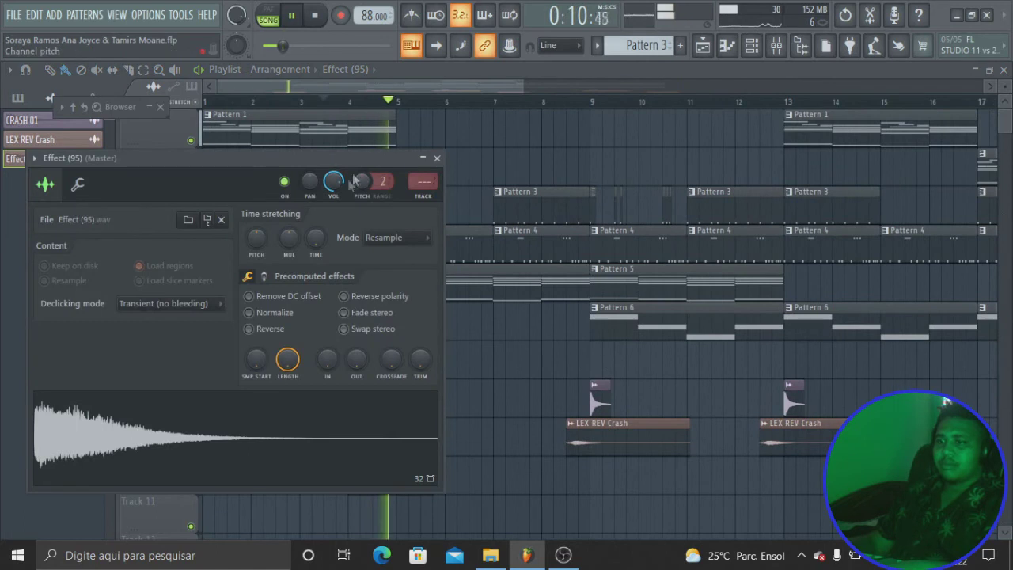
{"action": "left_click", "coordinate": [436, 158]}
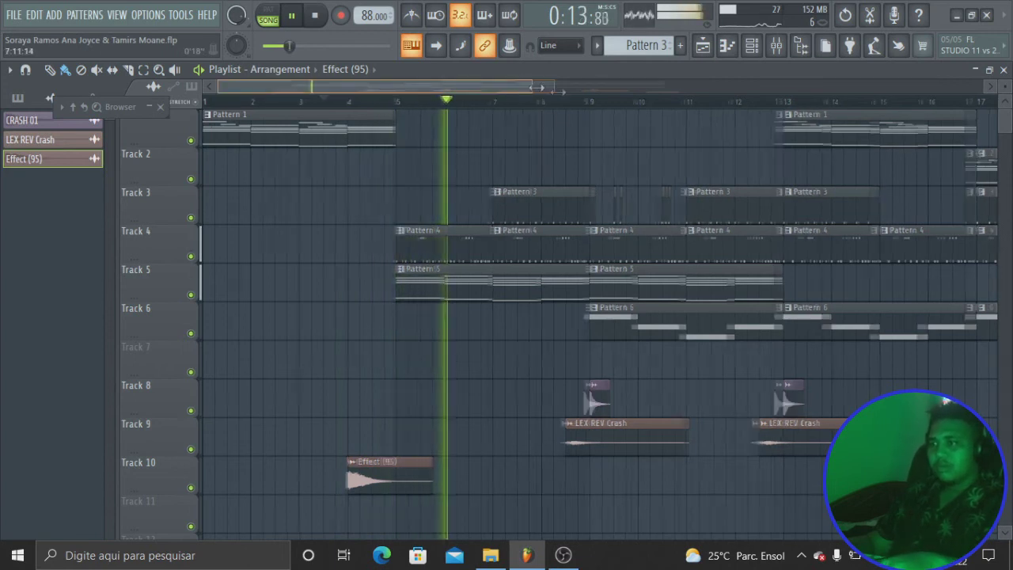
- Listen to the transition into bar 9 and inspect the channel settings of the LEX REV Crash clip on Track 9
{"action": "key", "text": "space"}
{"action": "left_click_drag", "start_coordinate": [522, 86], "coordinate": [684, 85]}
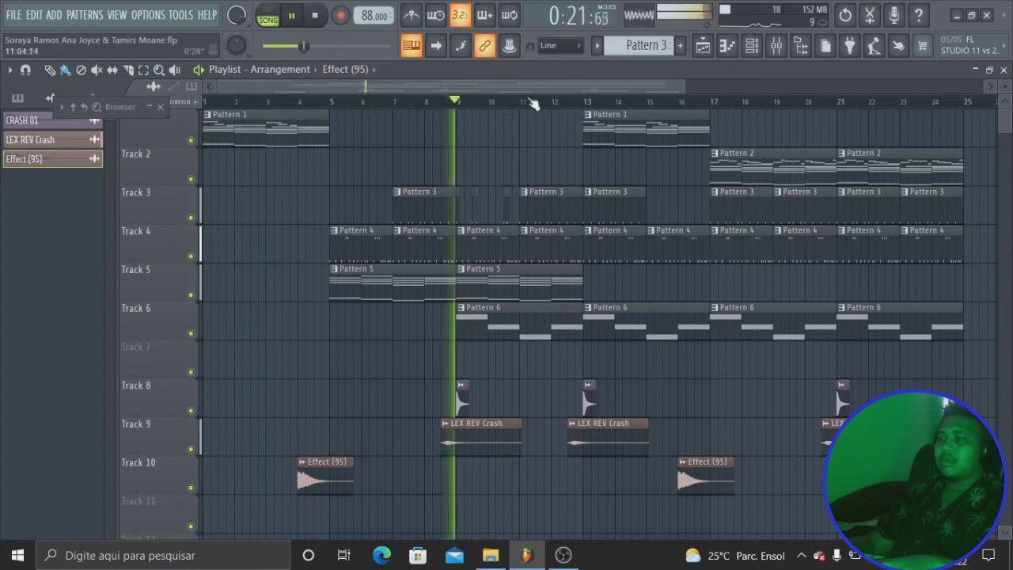
{"action": "left_click_drag", "start_coordinate": [664, 87], "coordinate": [472, 98]}
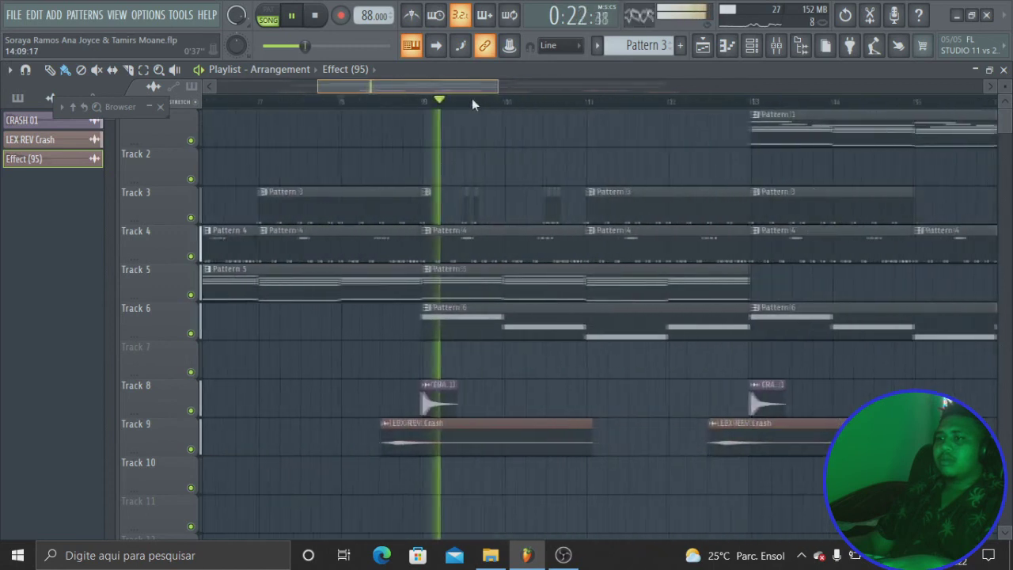
{"action": "double_click", "coordinate": [419, 437]}
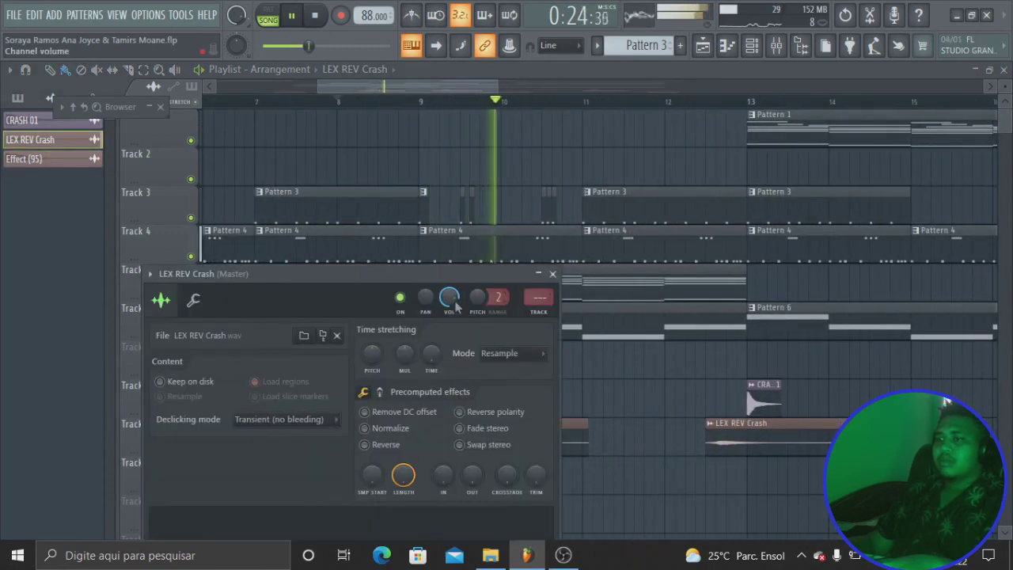
{"action": "left_click", "coordinate": [552, 273]}
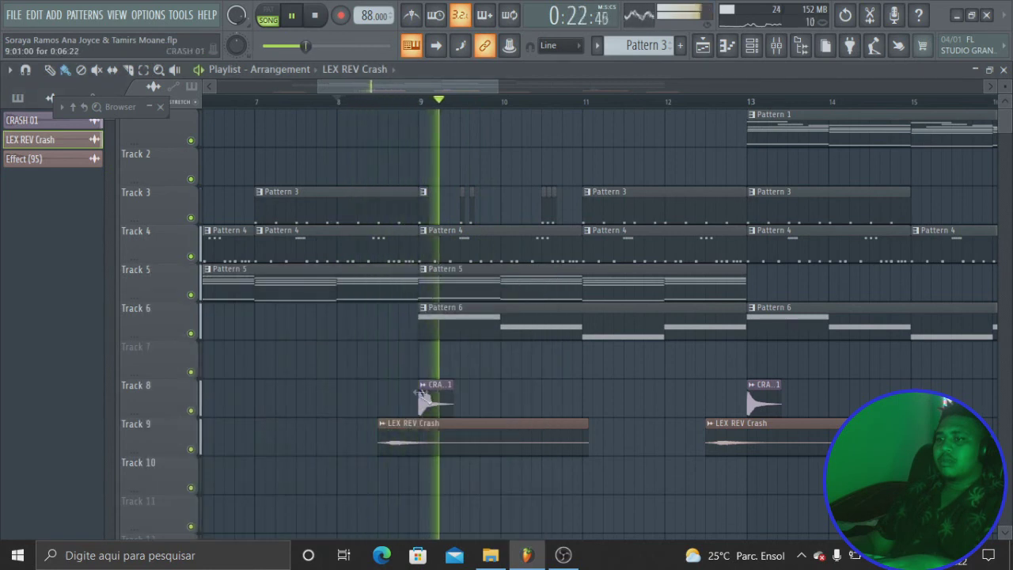
- Inspect the channel settings of the CRASH 01 clip at bar 9, and listen to the transitions at bars 13 and 17
{"action": "double_click", "coordinate": [436, 405]}
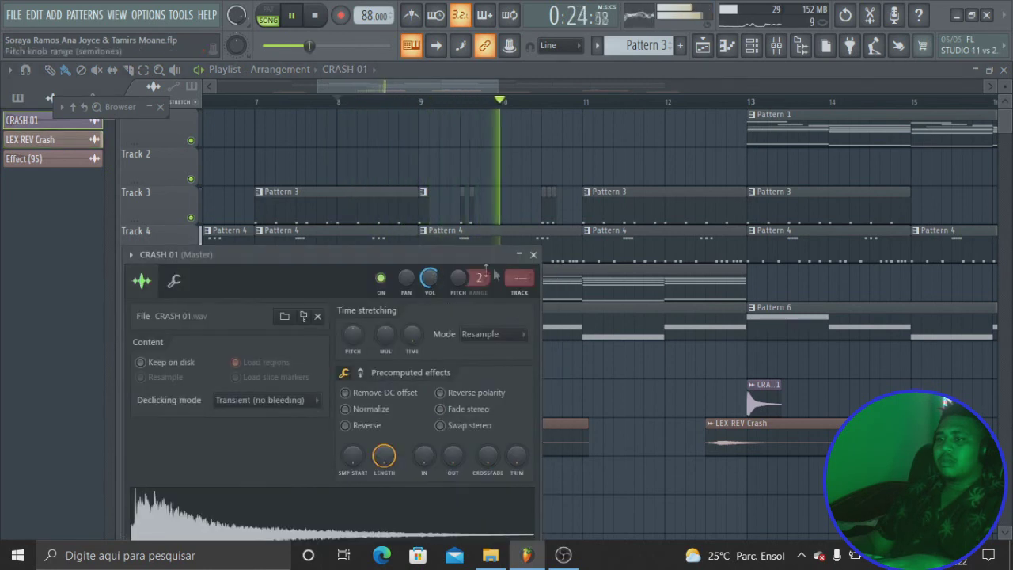
{"action": "left_click", "coordinate": [530, 253]}
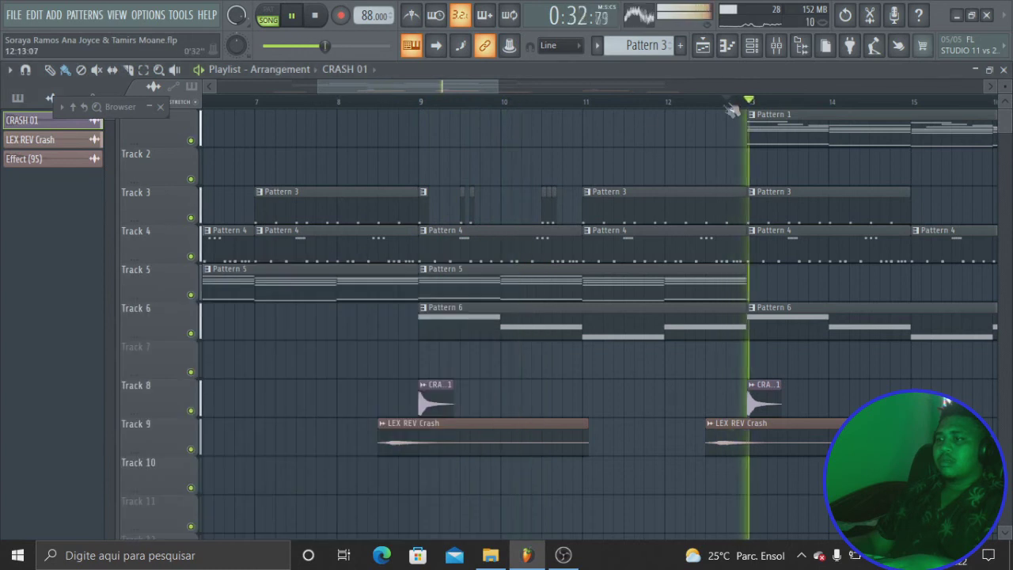
{"action": "left_click_drag", "start_coordinate": [456, 92], "coordinate": [596, 92]}
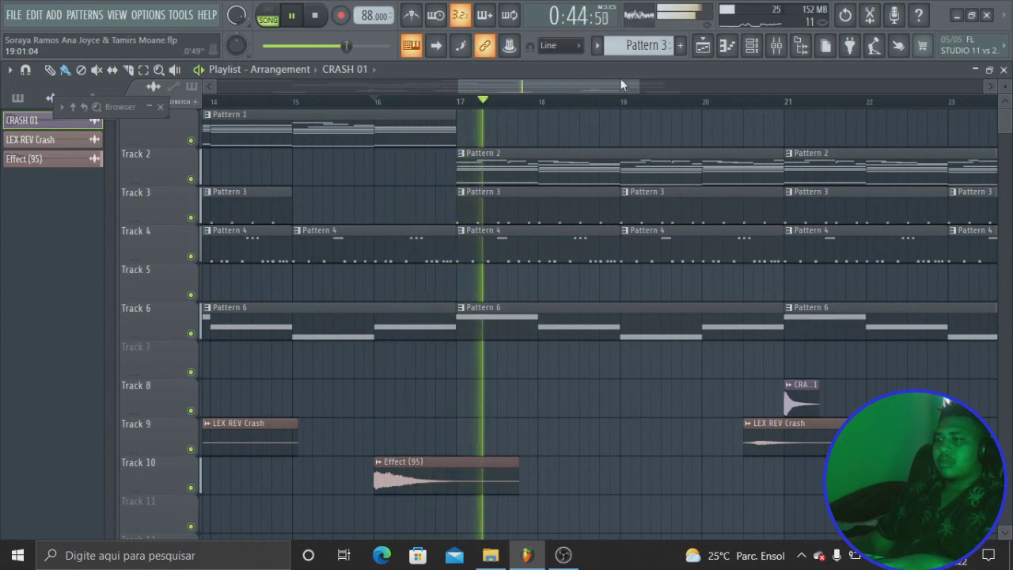
{"action": "left_click_drag", "start_coordinate": [638, 85], "coordinate": [762, 87]}
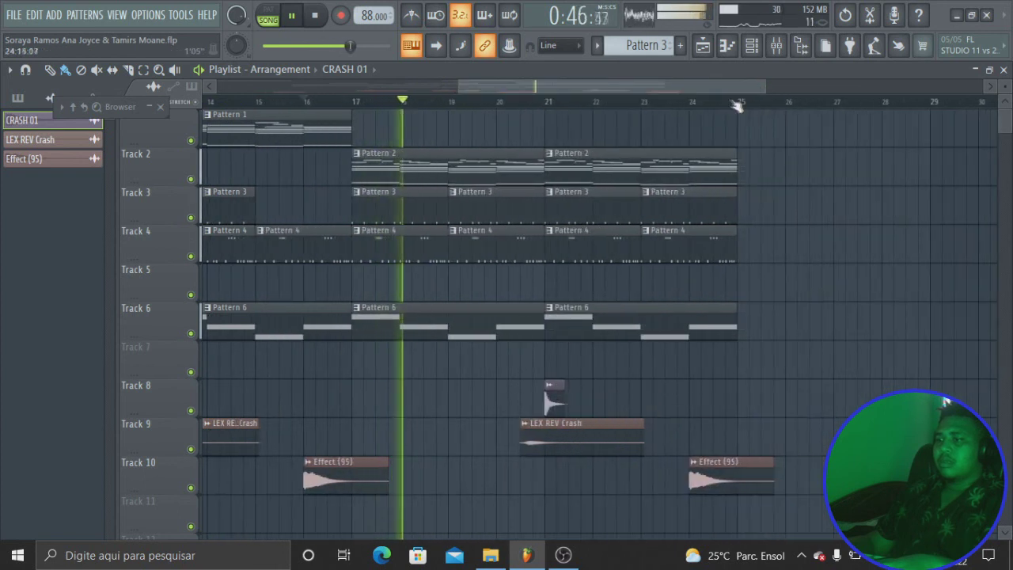